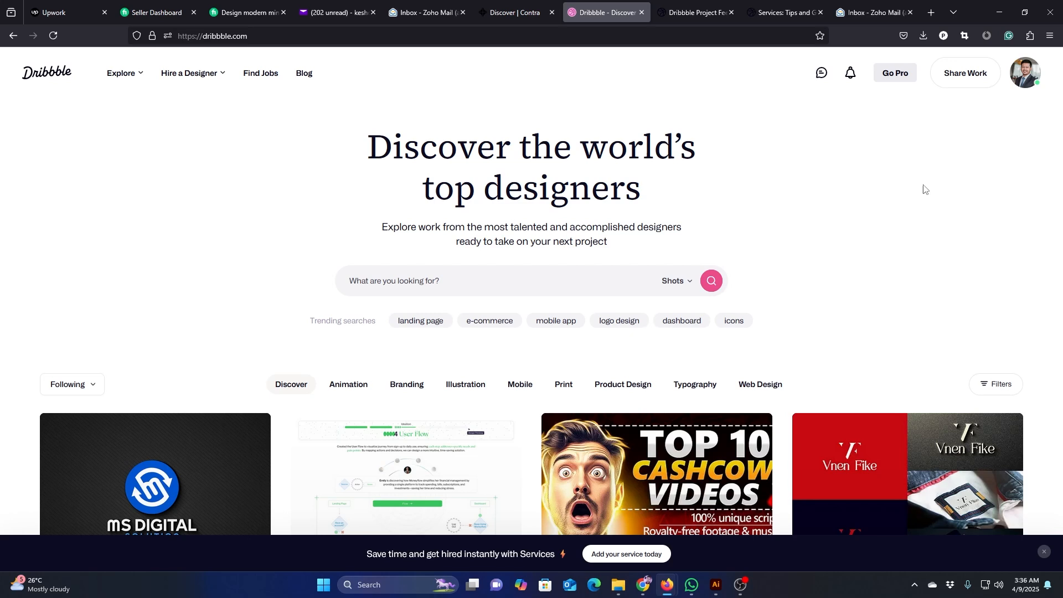
Open the account's own Dribbble profile and look over the published logo shots.
click(1023, 78)
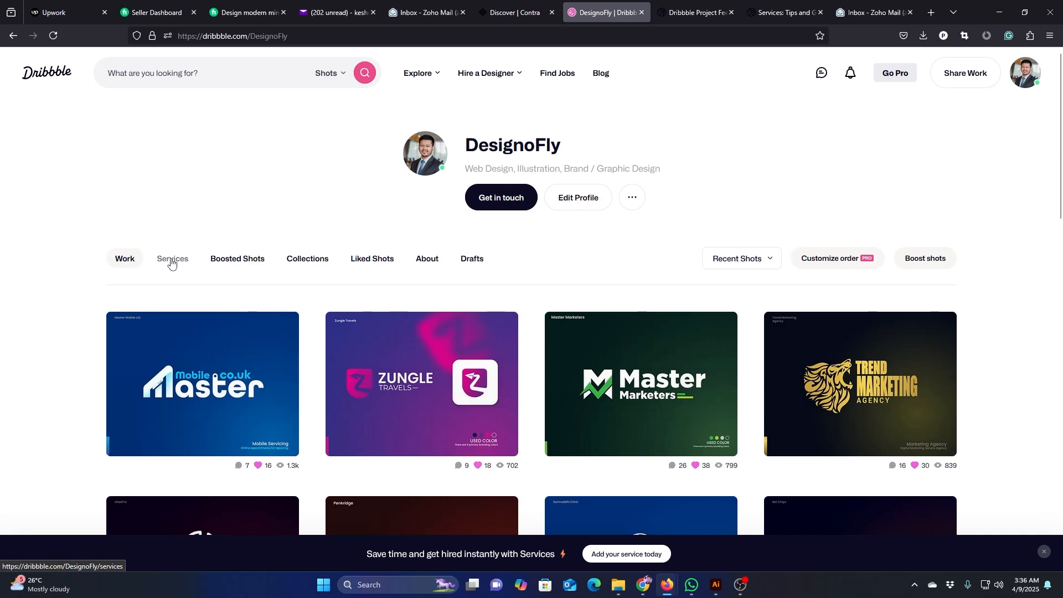
mouse_move(971, 78)
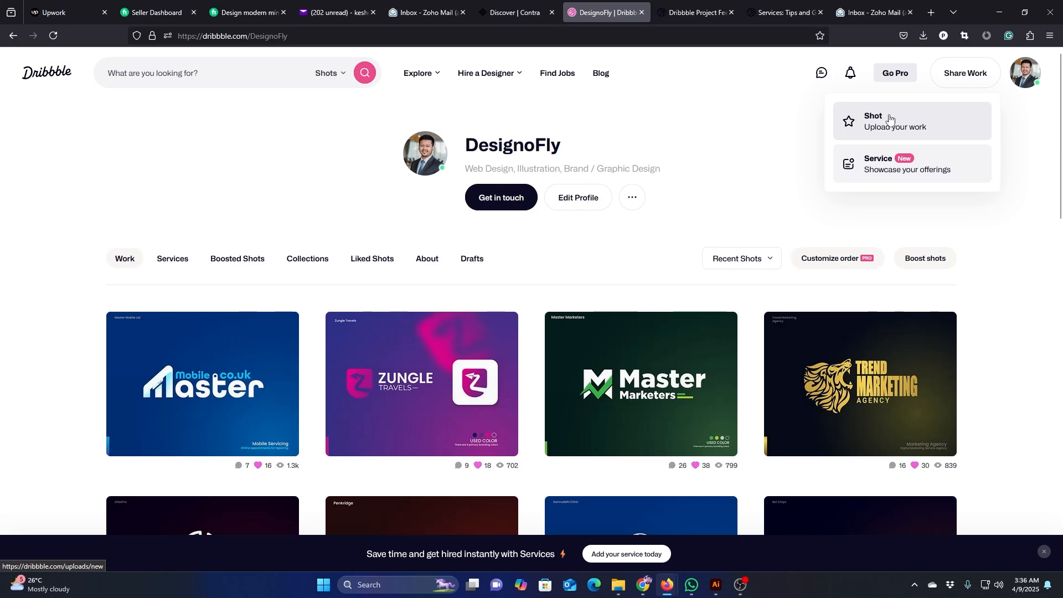
scroll(799, 197, down, 7)
scroll(802, 209, up, 7)
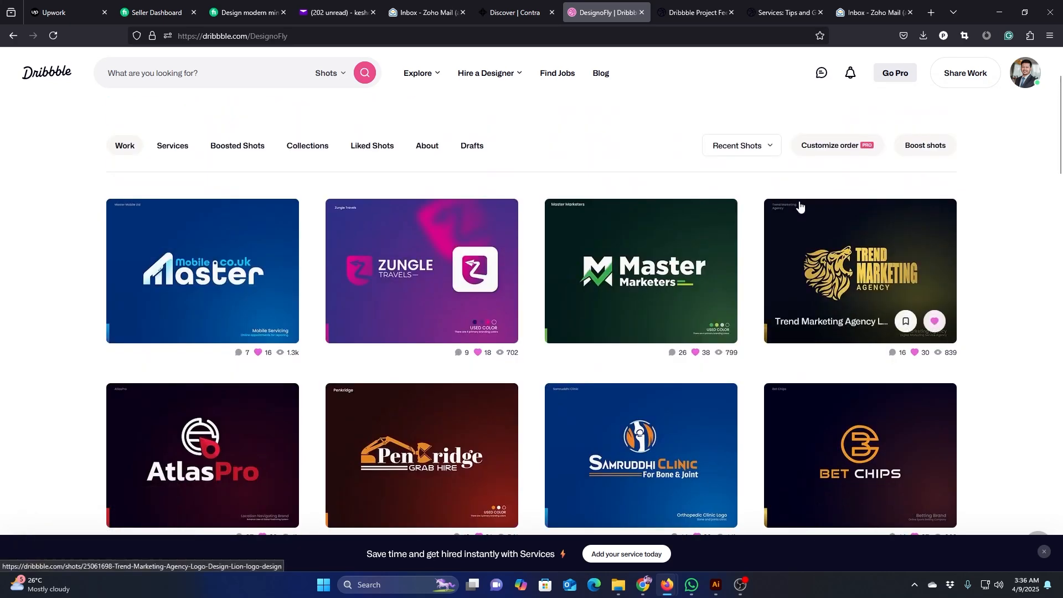
Go to the profile's services section and open the form for creating a new service.
click(963, 84)
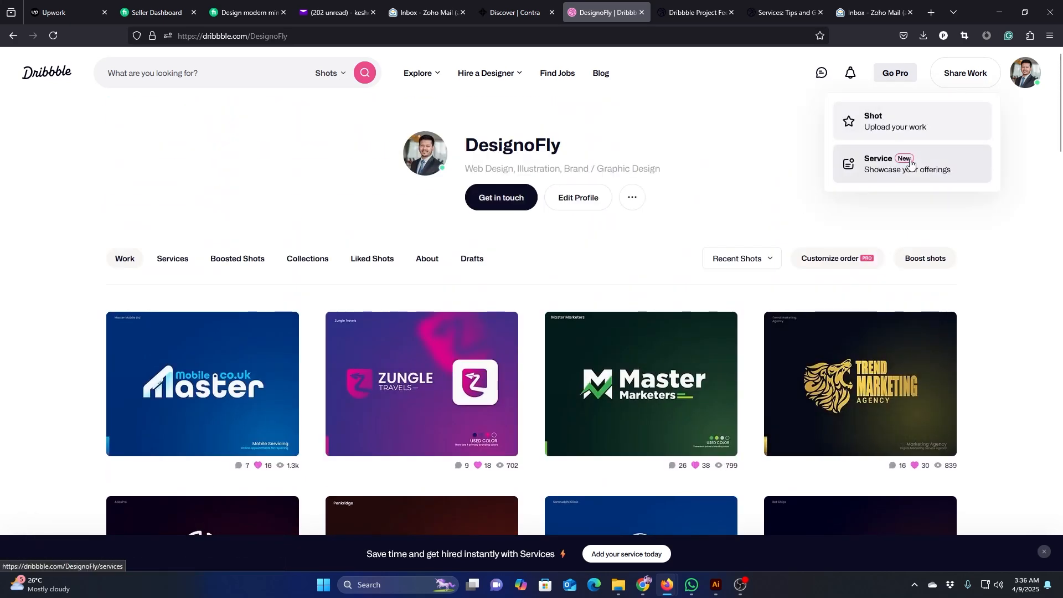
click(873, 167)
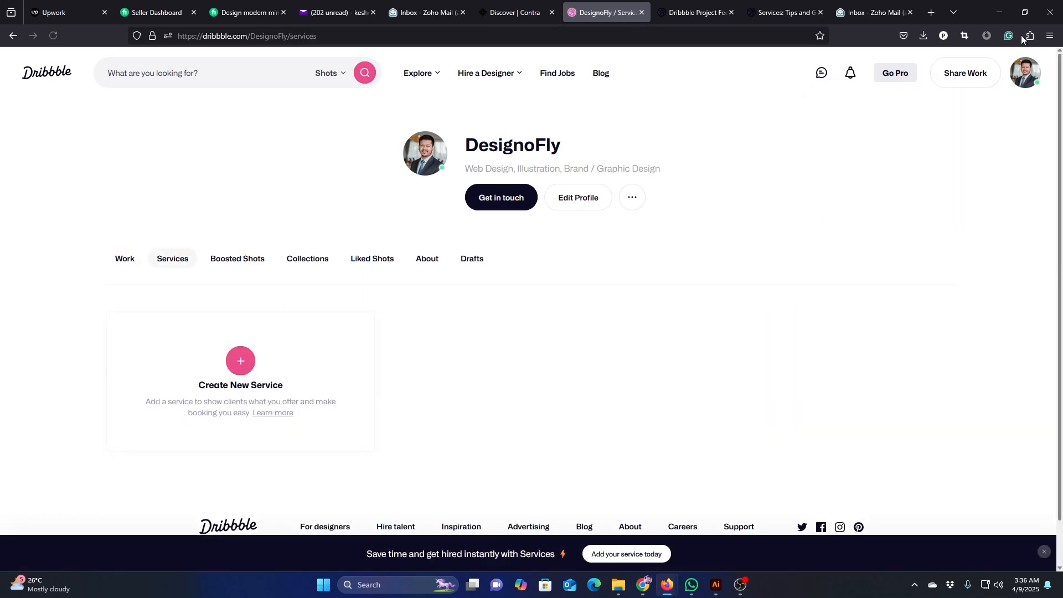
scroll(800, 238, down, 1)
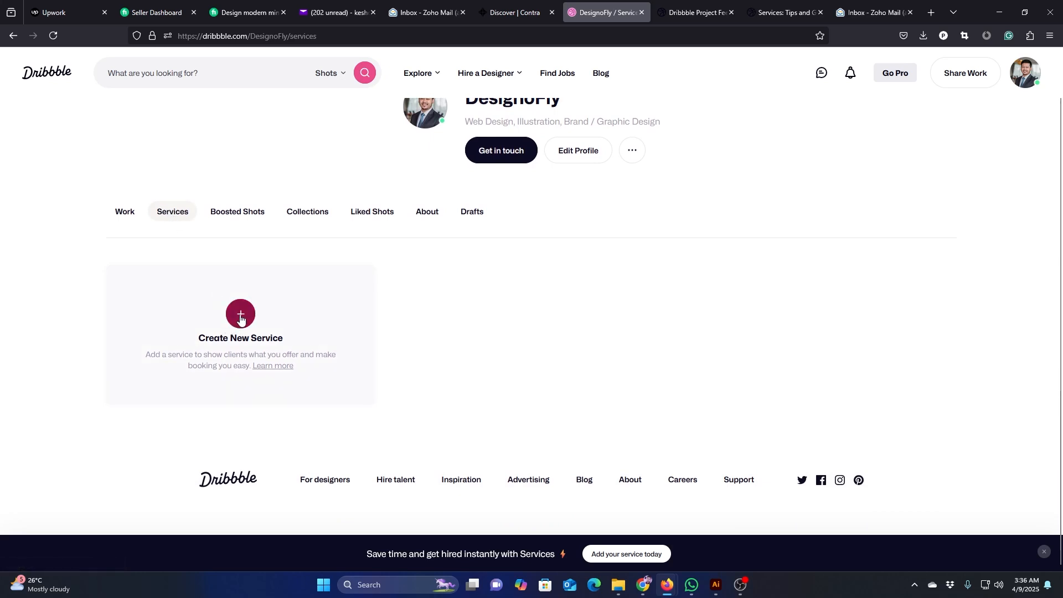
click(258, 368)
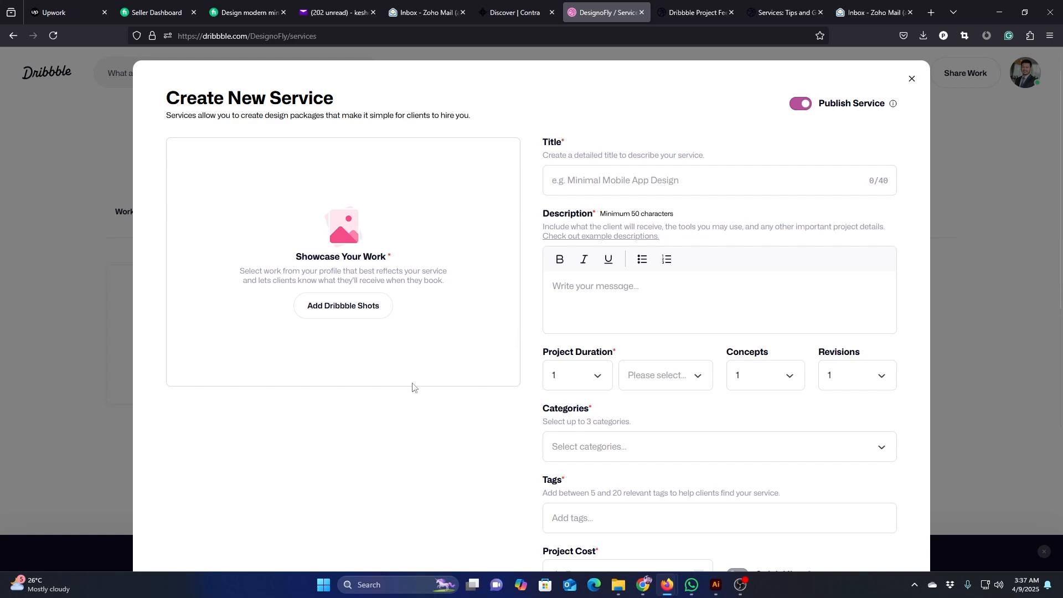
Examine the fields of the new service form, including the number and unit options for project duration, without choosing any.
scroll(494, 340, down, 3)
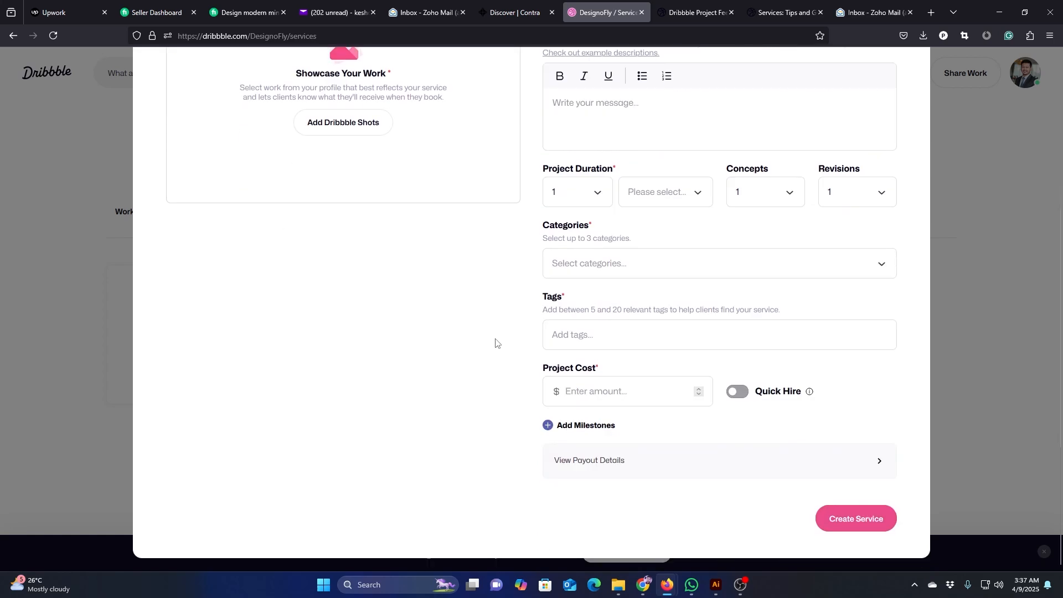
scroll(491, 349, up, 3)
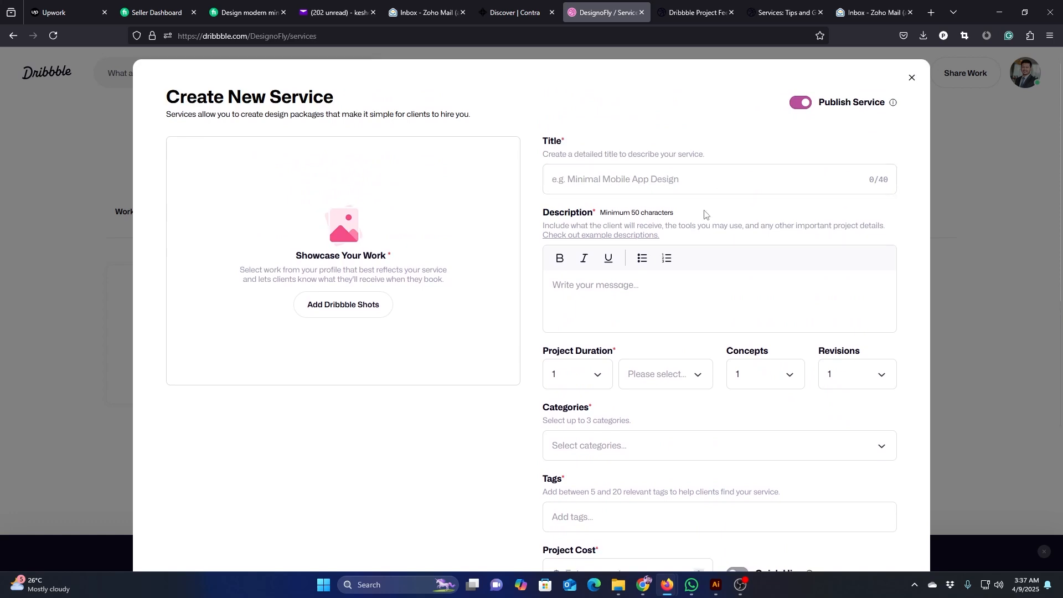
scroll(637, 238, down, 1)
scroll(676, 275, up, 1)
scroll(676, 276, down, 2)
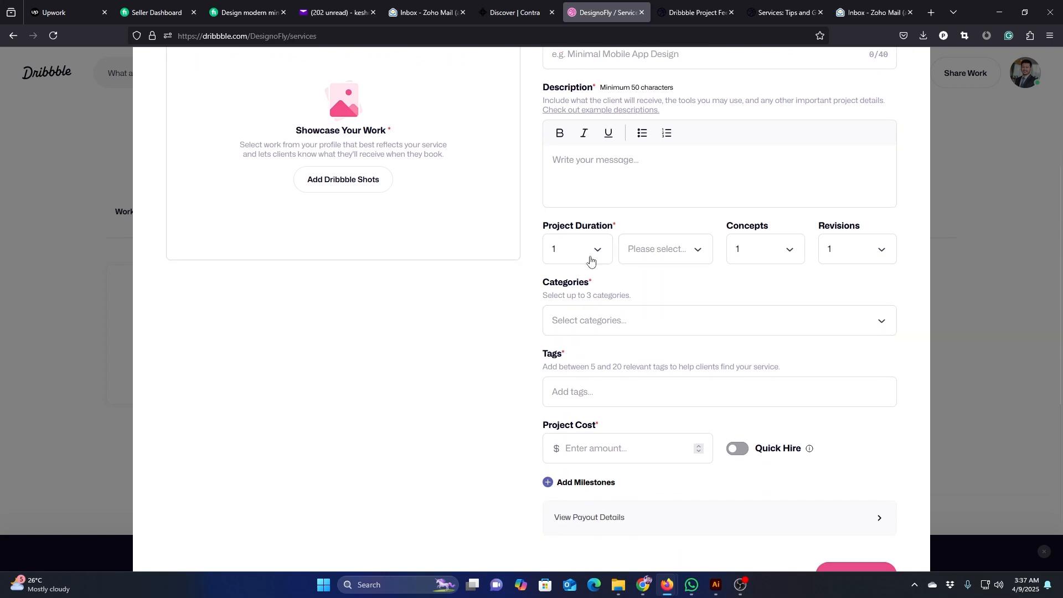
click(587, 253)
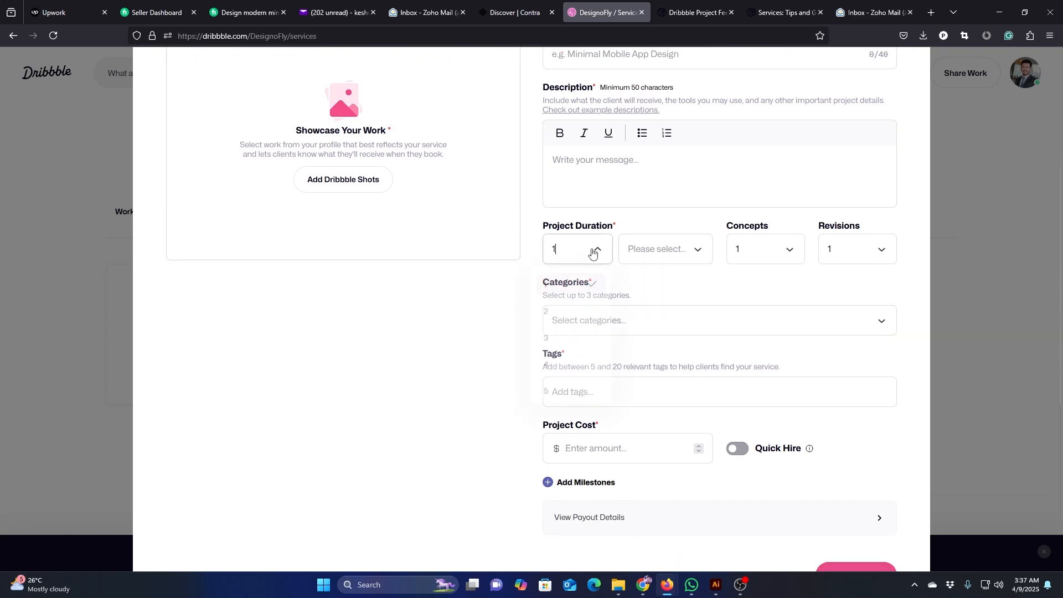
click(342, 397)
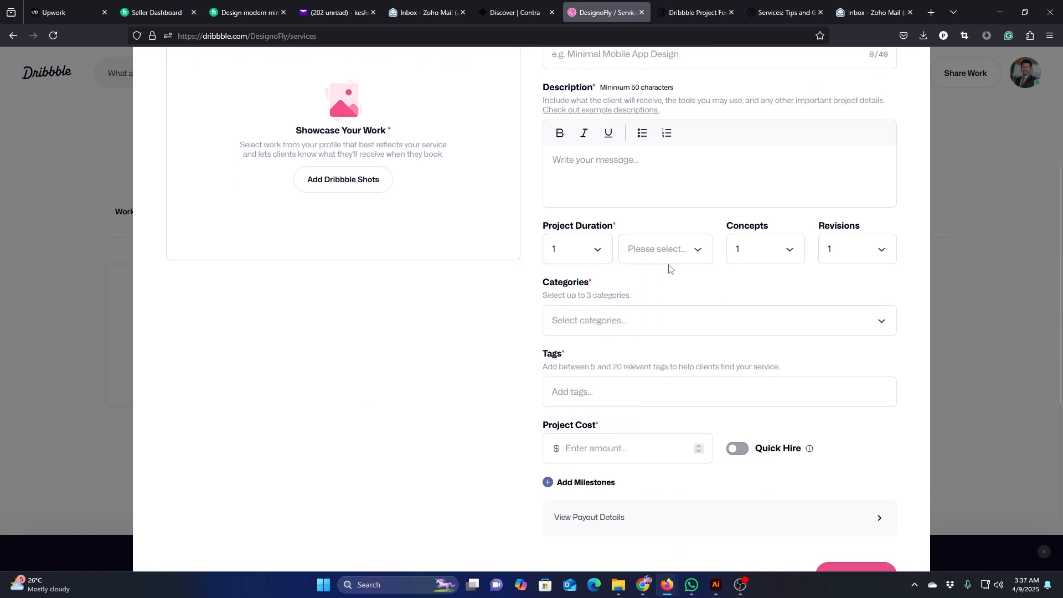
click(683, 255)
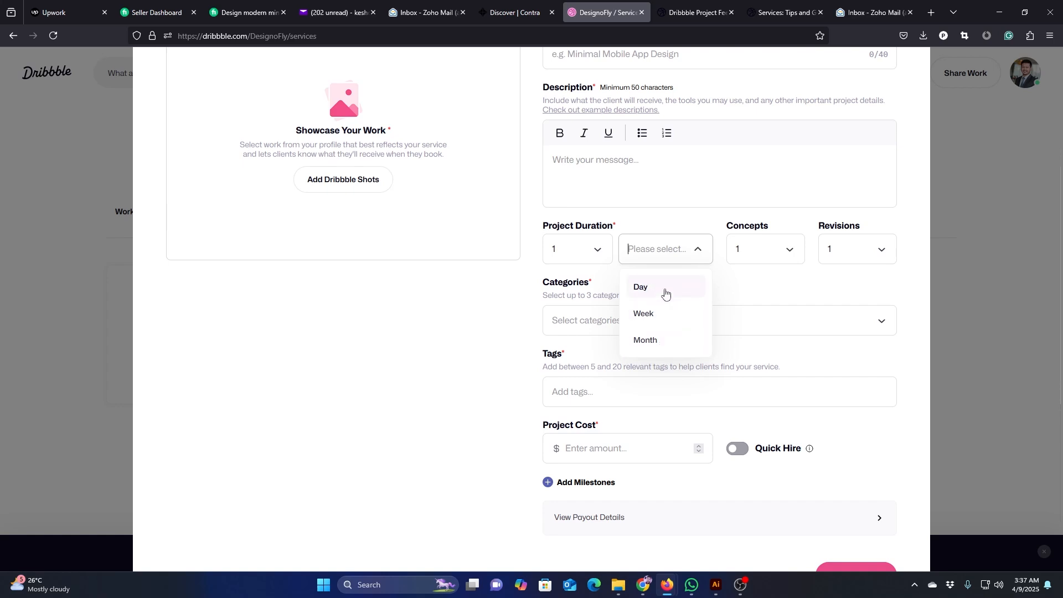
click(748, 283)
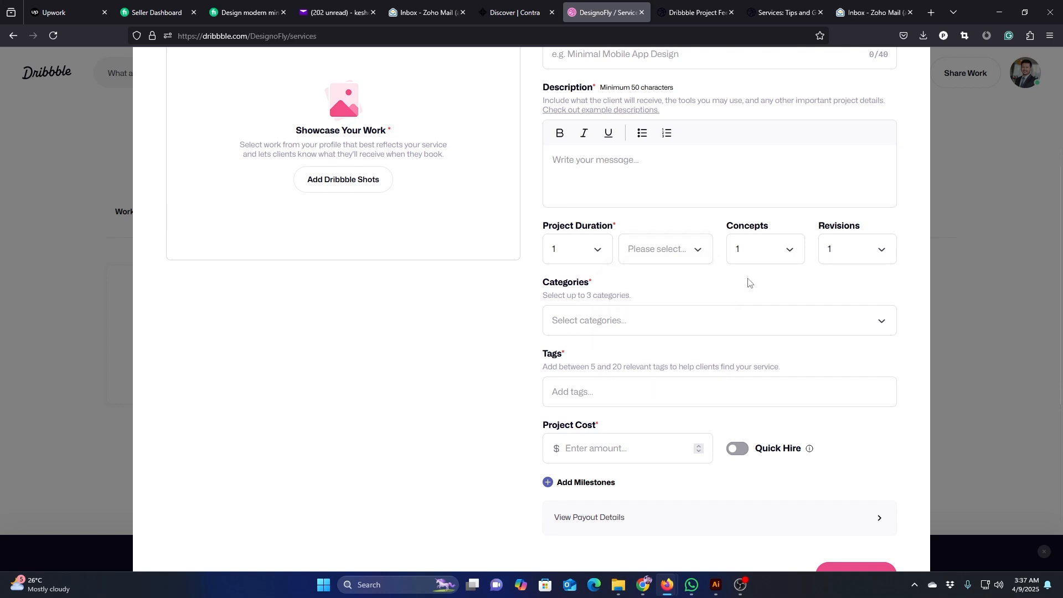
Review the whole new service form once more and close it without creating a service.
scroll(746, 274, up, 2)
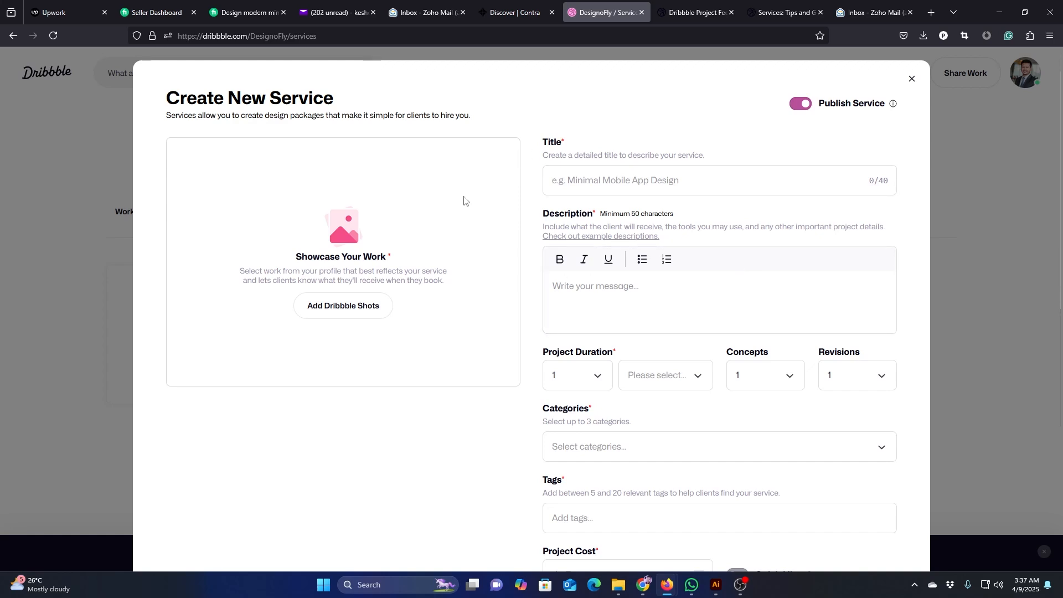
scroll(853, 275, down, 3)
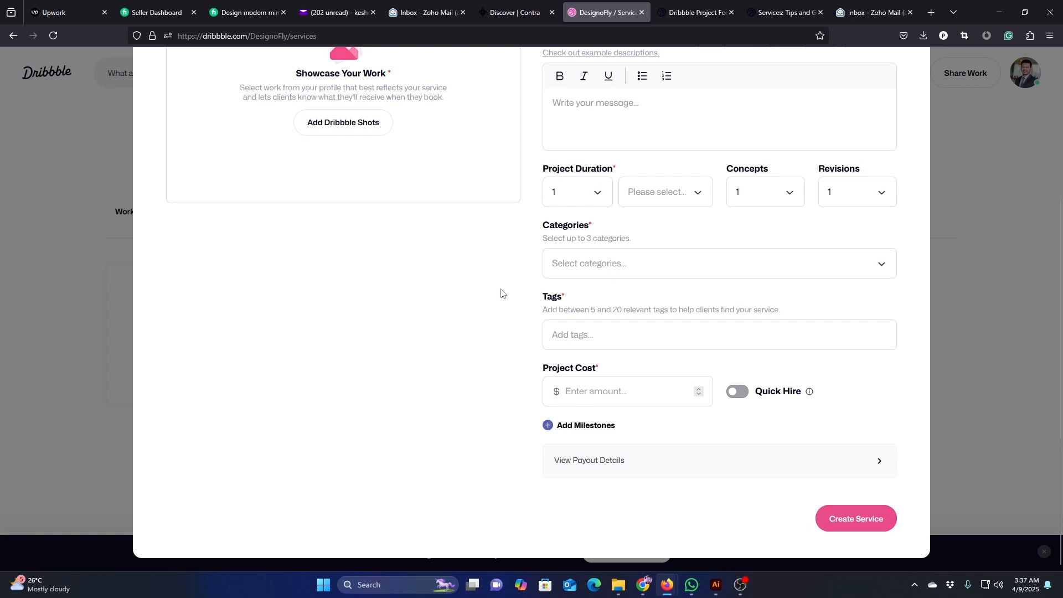
scroll(465, 345, up, 3)
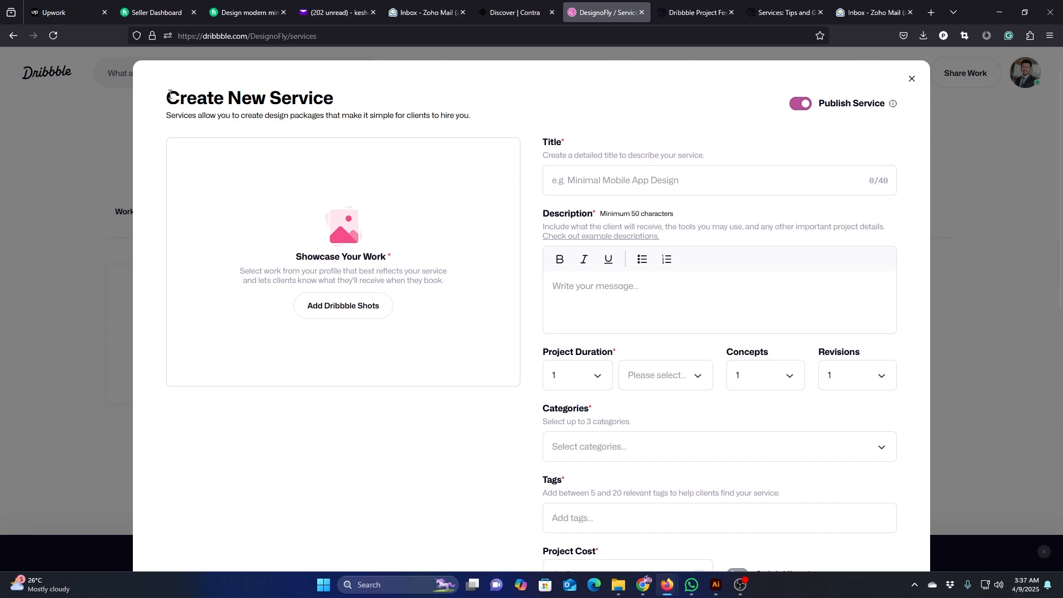
drag(169, 95, 351, 77)
click(400, 78)
click(913, 79)
Open the Payouts page in the account settings and check the Stripe connection status.
scroll(882, 247, up, 2)
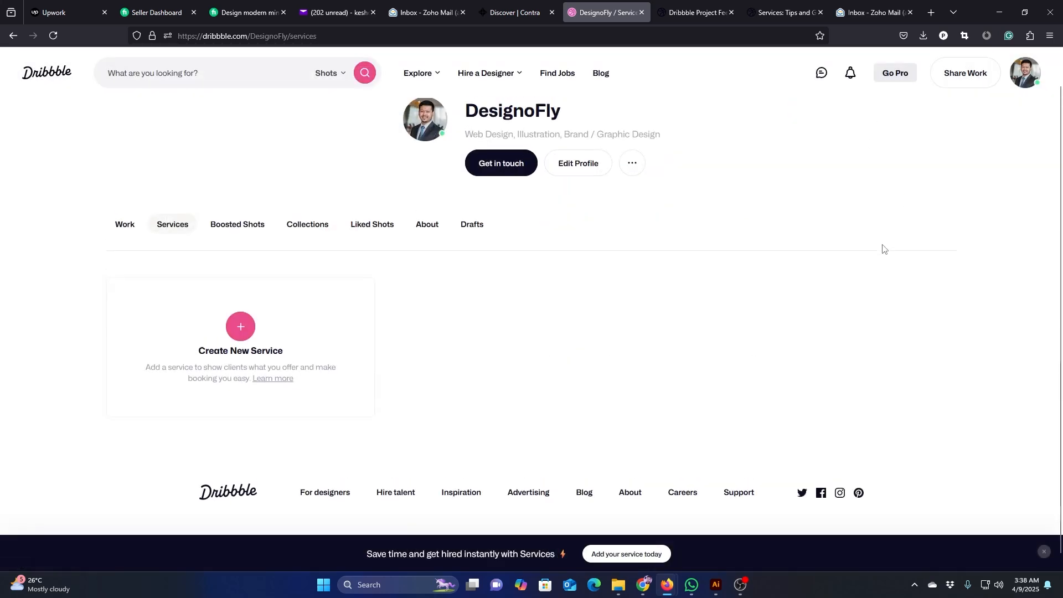
mouse_move(1026, 73)
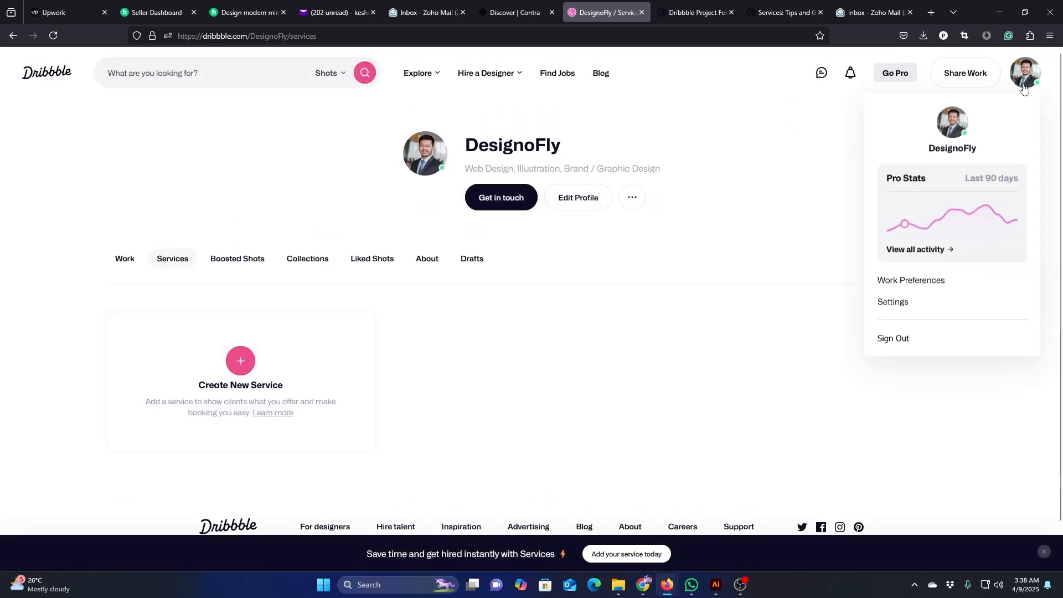
click(904, 304)
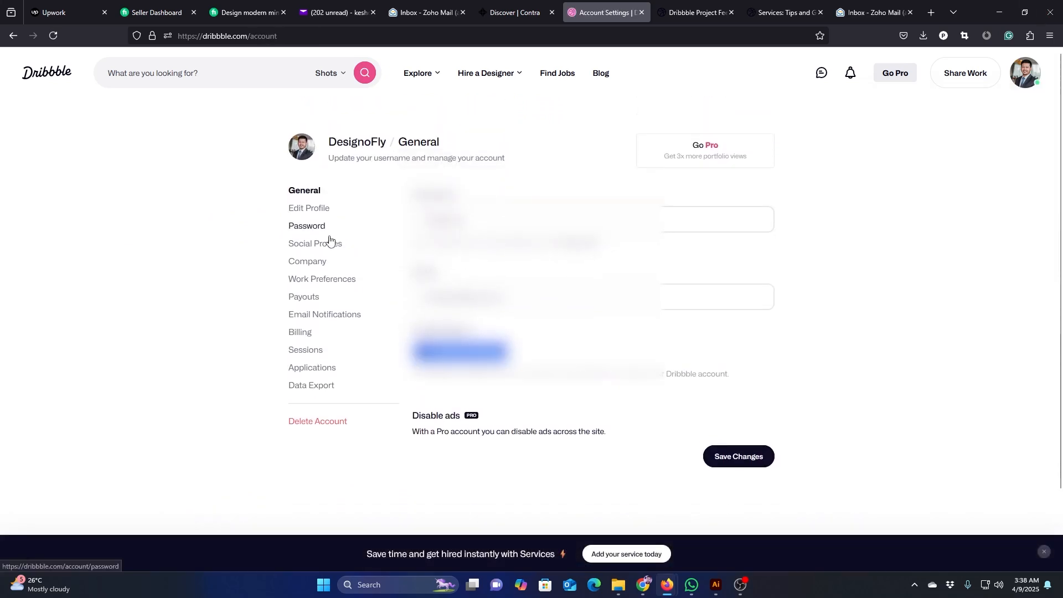
click(302, 297)
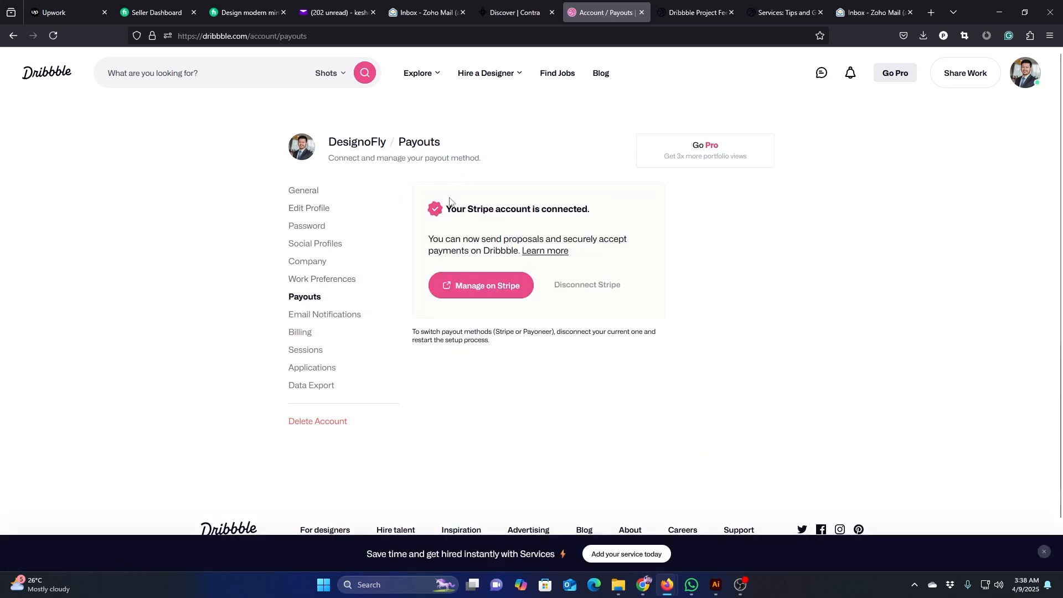
drag(505, 209, 595, 211)
click(804, 215)
Switch to the other Firefox window and open the Stripe Express dashboard from the payout settings to check recent earnings.
mouse_move(674, 570)
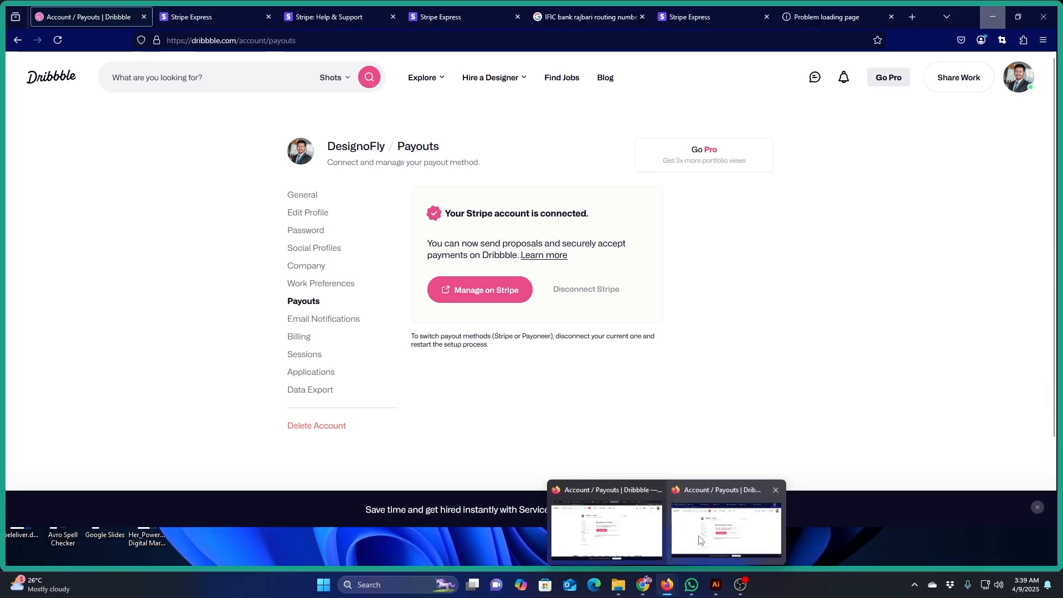
click(700, 540)
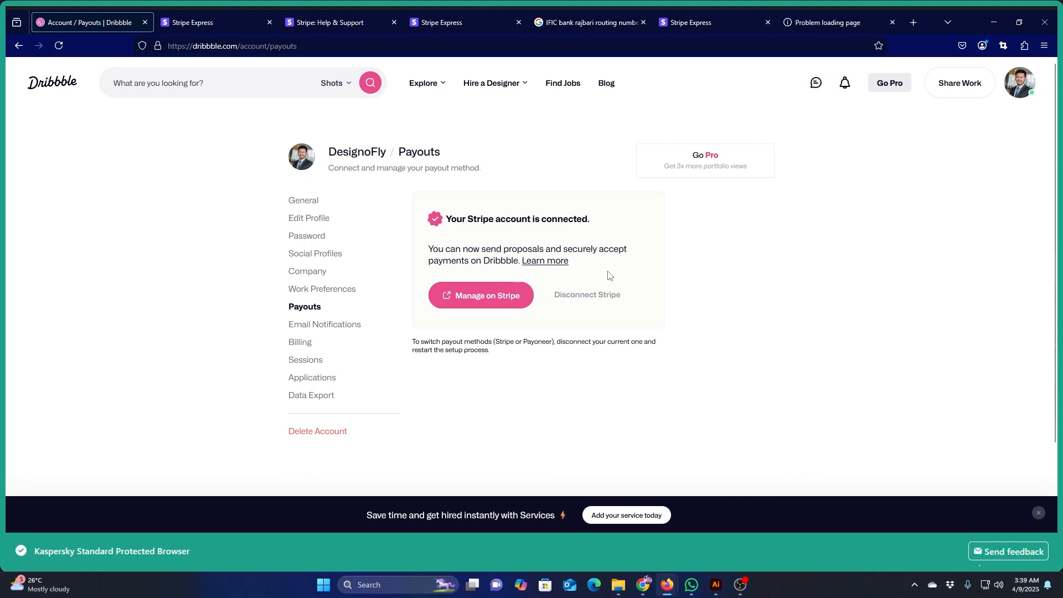
click(506, 300)
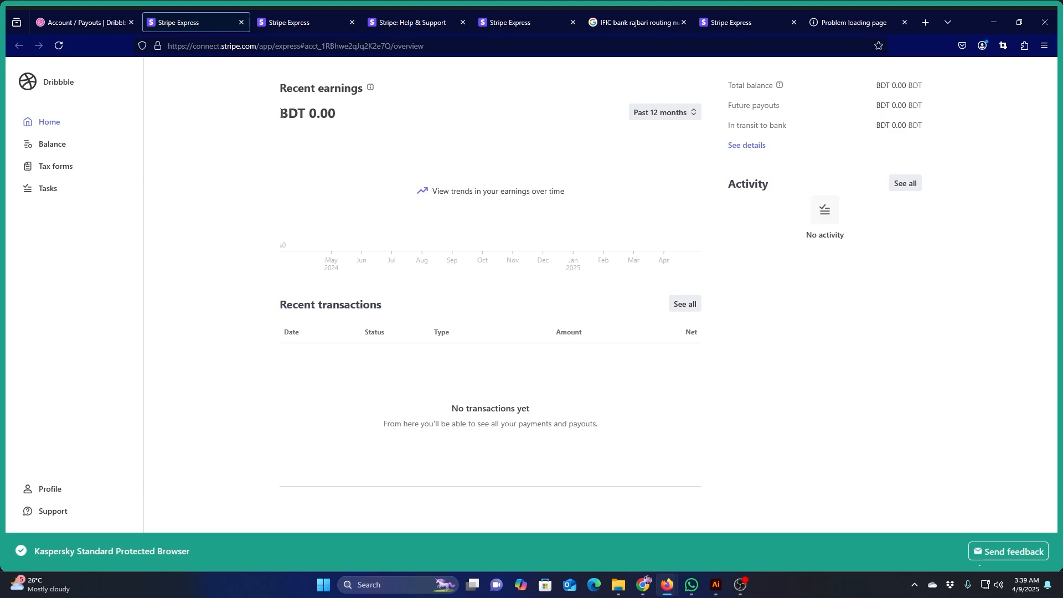
drag(276, 114, 344, 121)
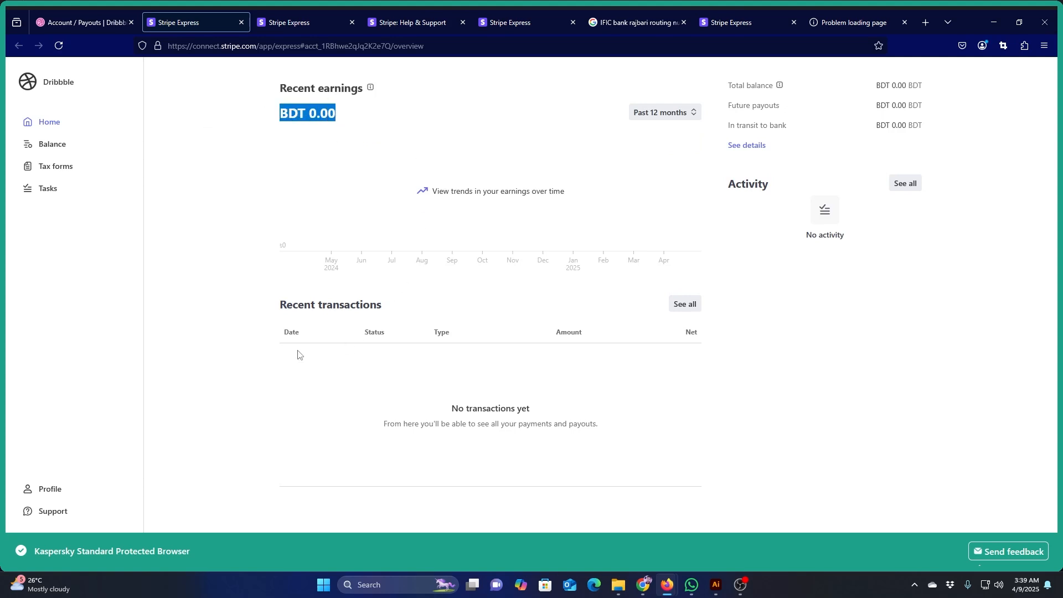
click(387, 147)
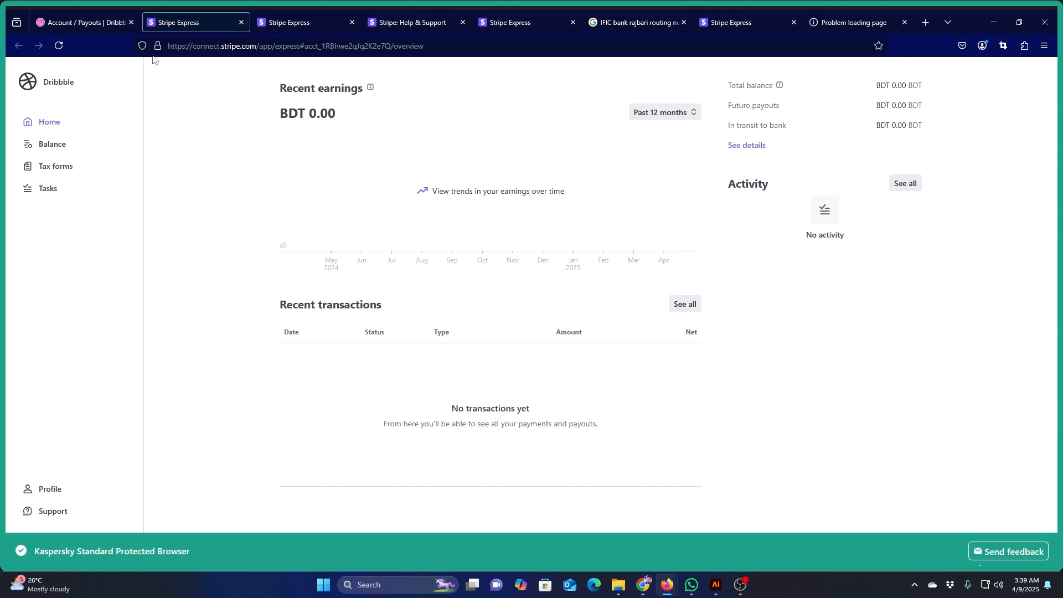
Recheck the Stripe connection status on the Dribbble payouts page, then return to the recent earnings on the Stripe dashboard.
click(101, 28)
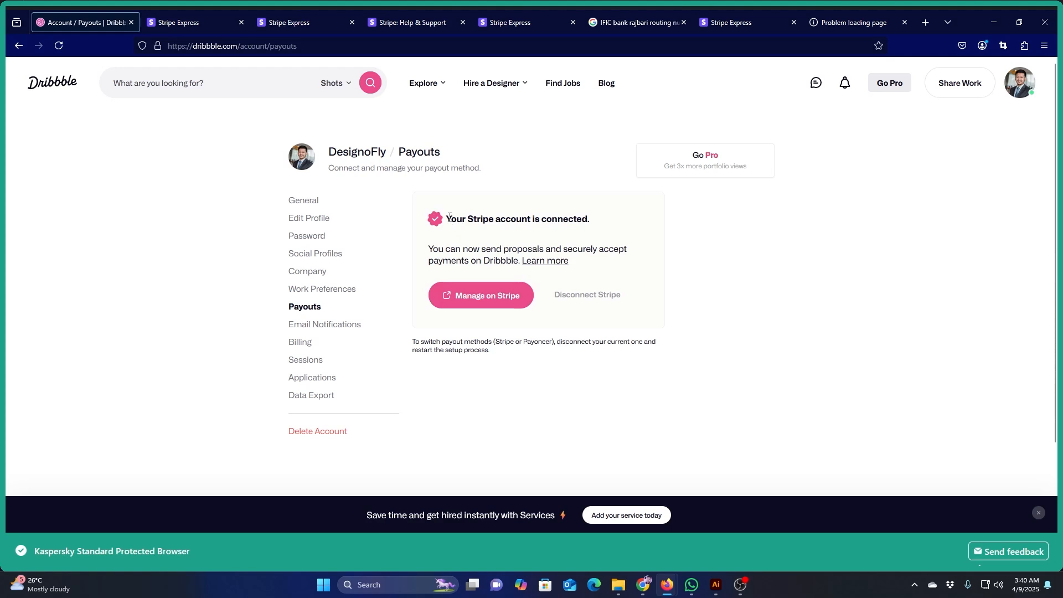
drag(447, 219, 600, 221)
click(775, 238)
click(205, 23)
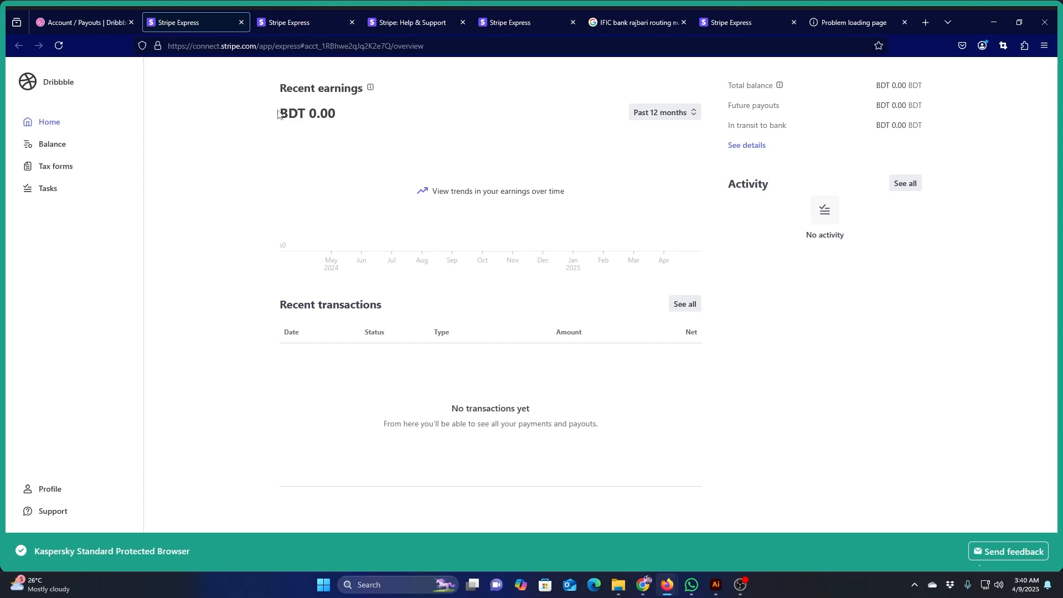
drag(278, 113, 354, 118)
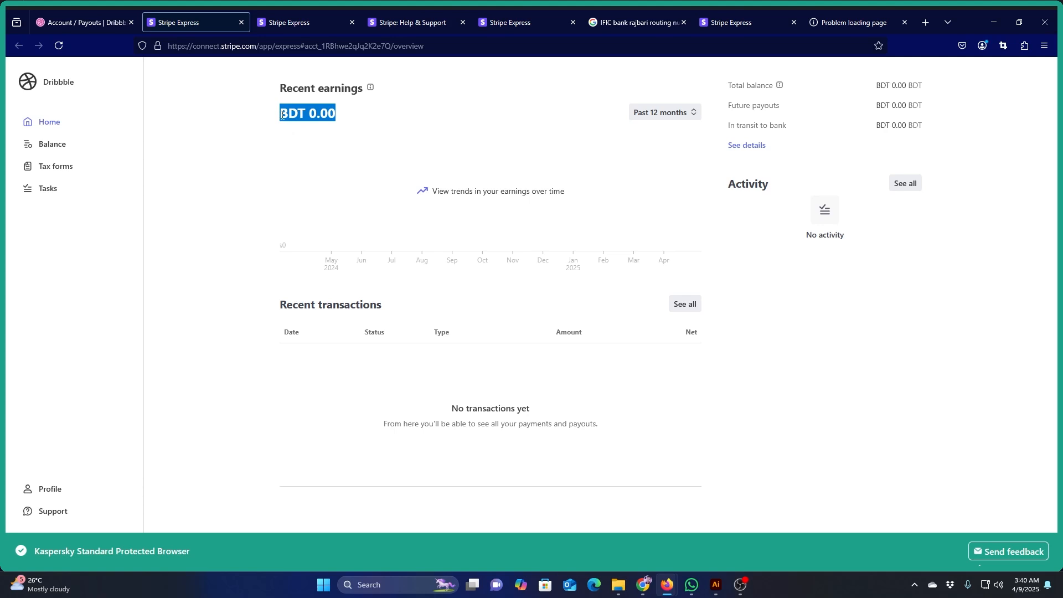
click(303, 111)
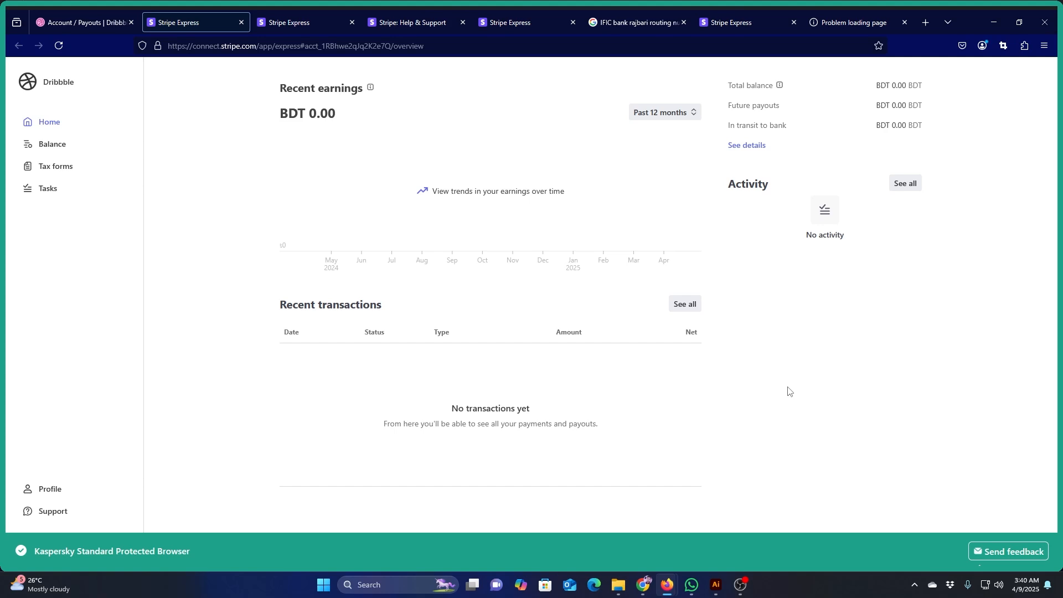
Switch back to the first Firefox window and reopen the new service form through the DesignoFly profile.
key(alt+Tab)
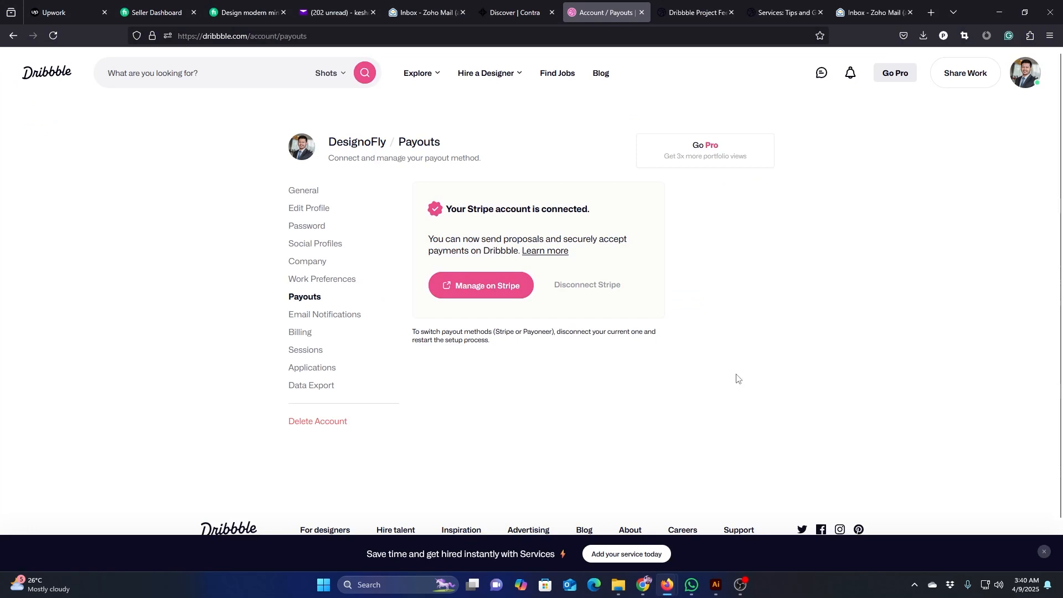
click(367, 141)
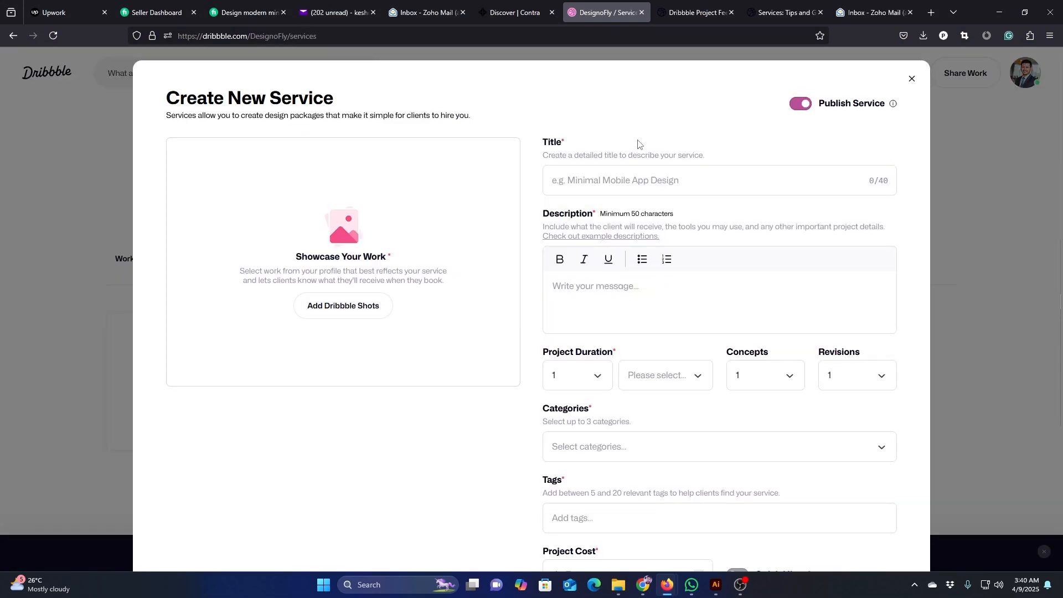
Read the Dribbble Project Fees support article from its introduction through the fee tables to the $500 project example.
click(689, 4)
scroll(805, 237, up, 8)
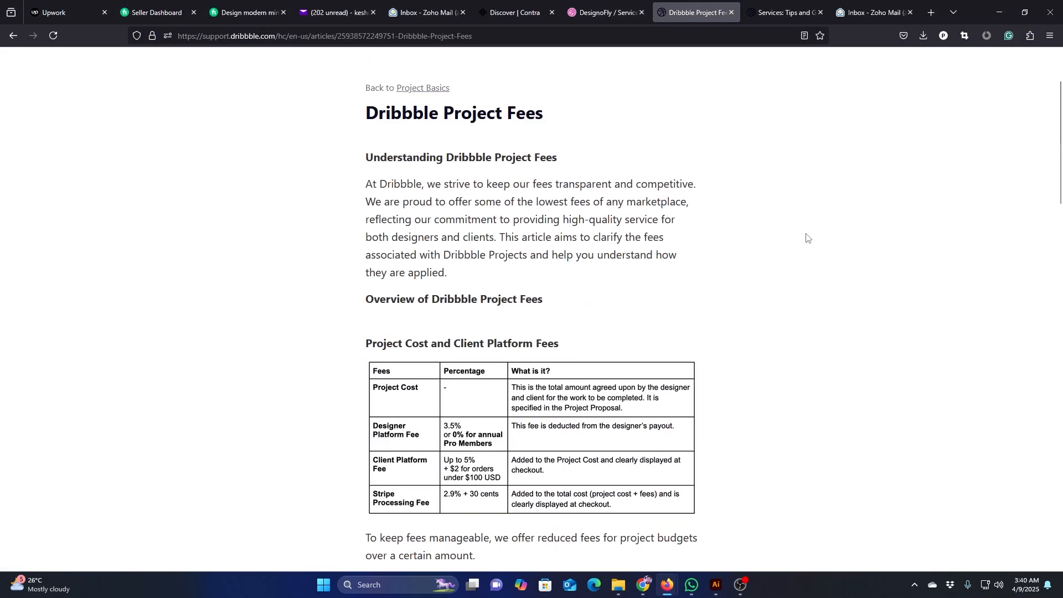
scroll(806, 237, down, 2)
scroll(676, 226, down, 3)
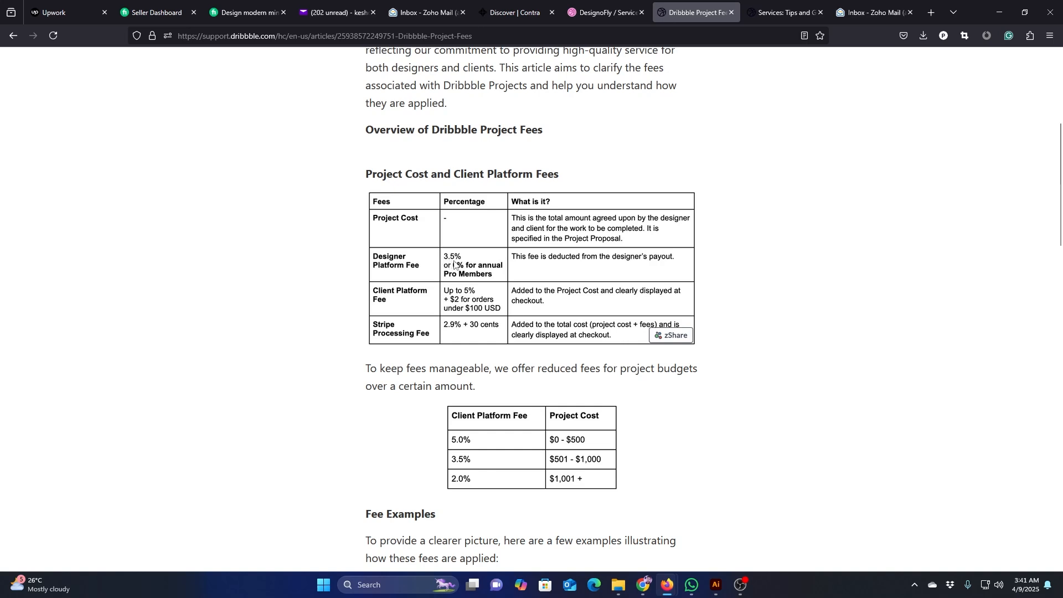
scroll(726, 354, down, 2)
scroll(742, 357, down, 3)
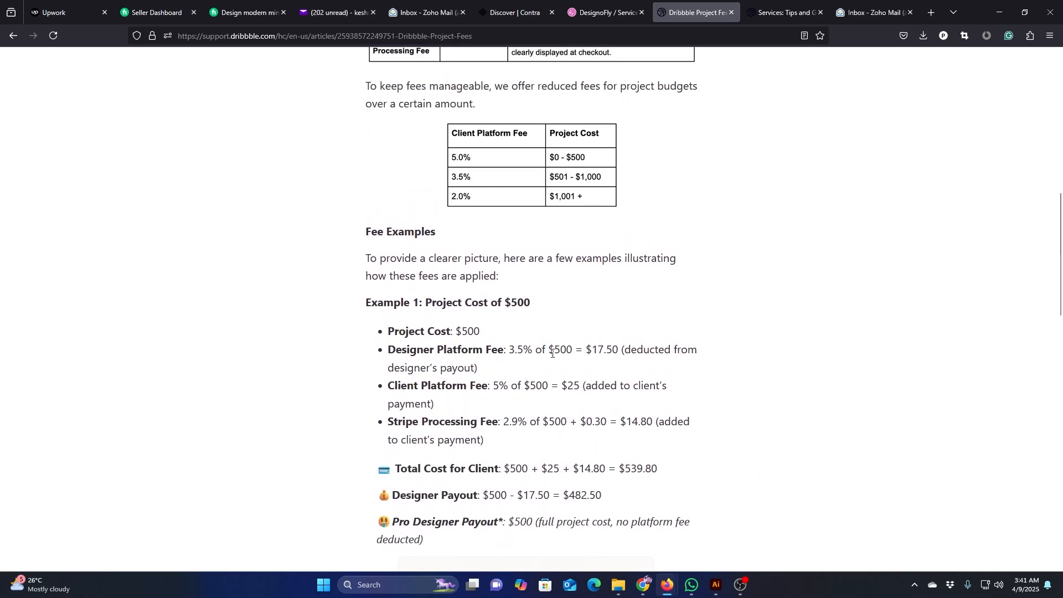
Examine the designer platform fee in the $500 project example and compare it with the project fee table.
drag(552, 353, 573, 351)
drag(500, 351, 619, 355)
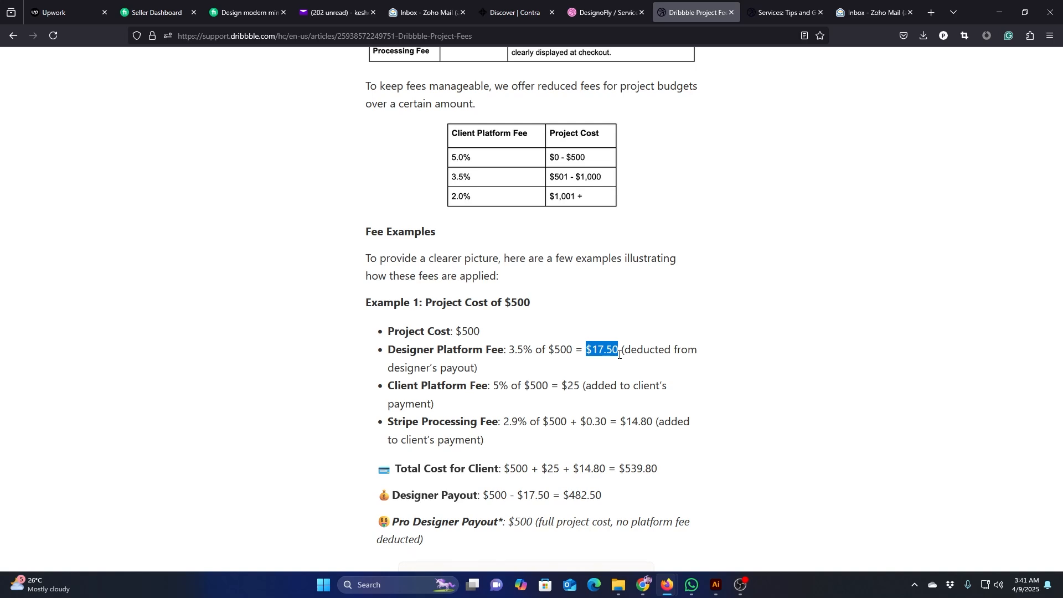
click(585, 351)
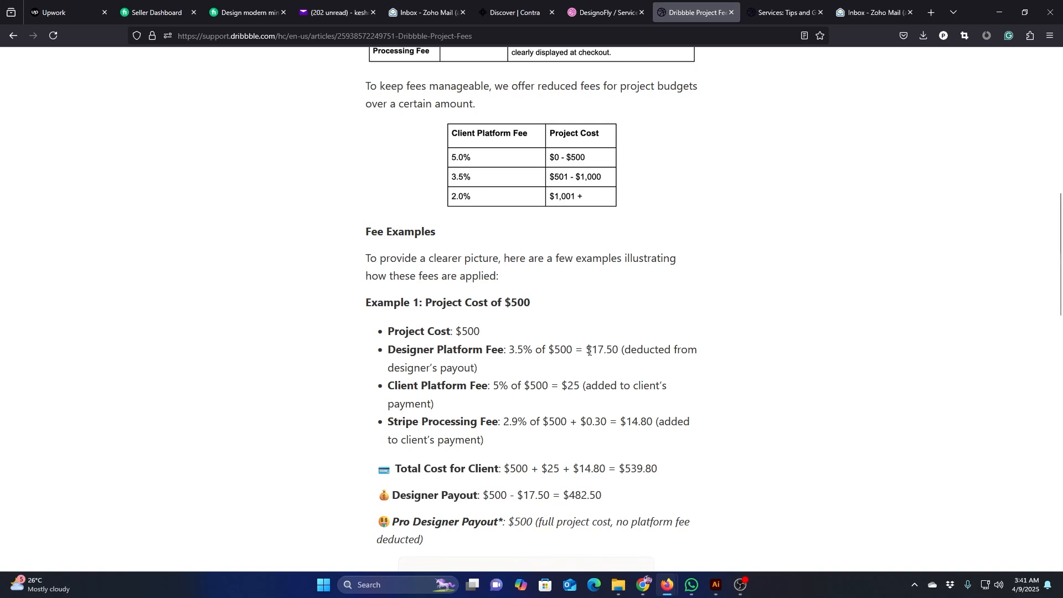
drag(588, 351, 619, 352)
drag(391, 350, 688, 365)
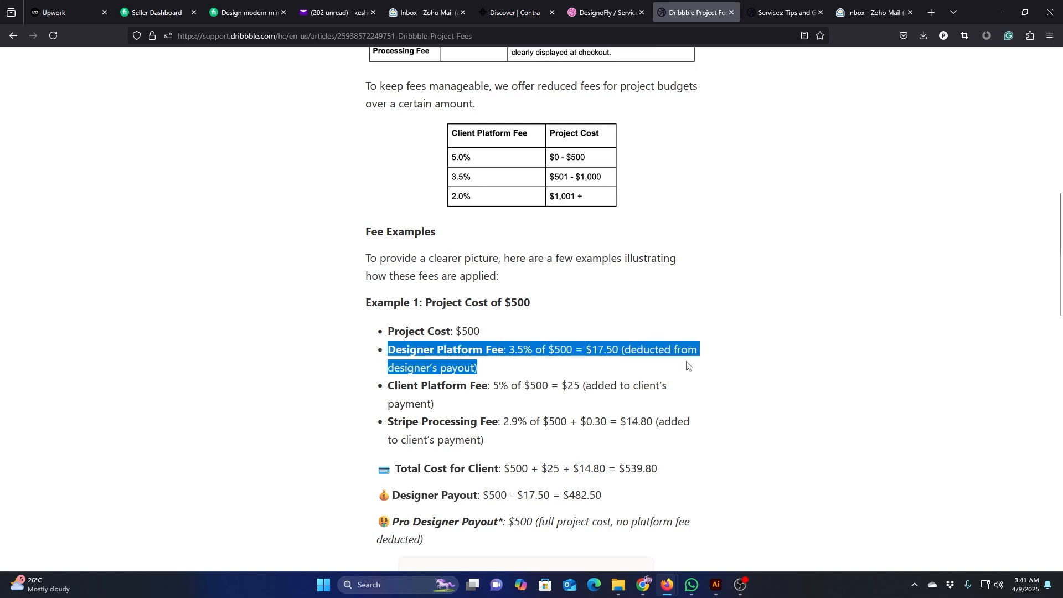
scroll(687, 362, up, 3)
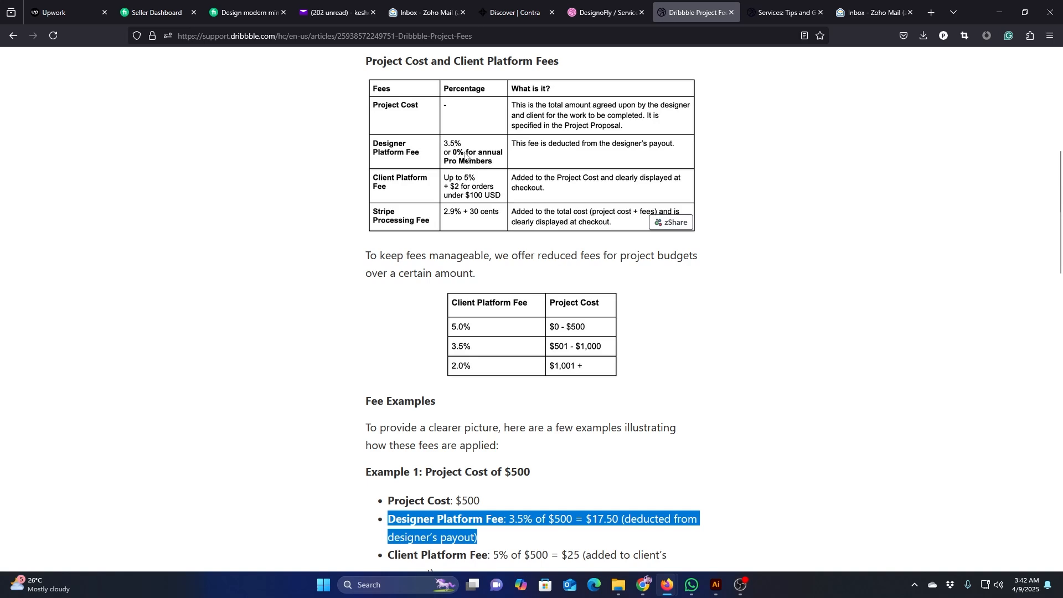
Review the project cost, designer platform fee percentage and client platform fee in the $500 project example.
scroll(490, 213, down, 5)
click(528, 277)
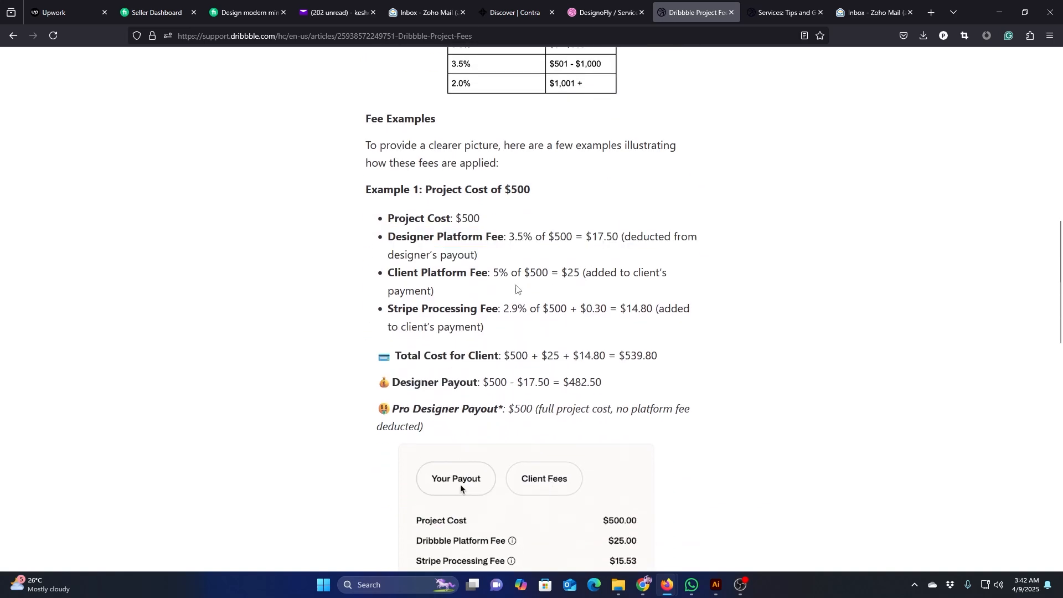
drag(389, 217, 505, 287)
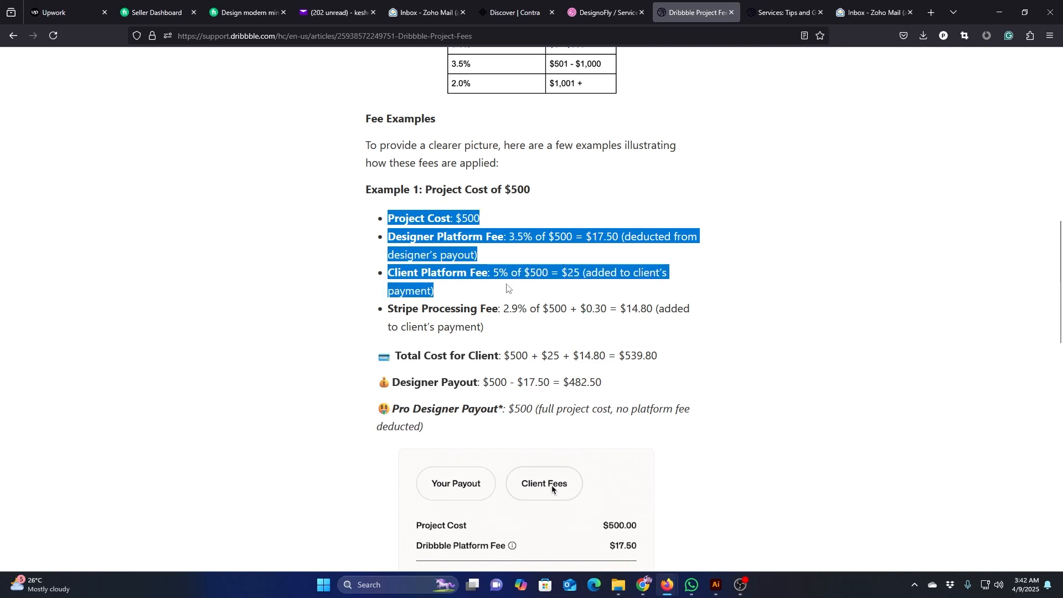
click(507, 286)
scroll(507, 287, up, 1)
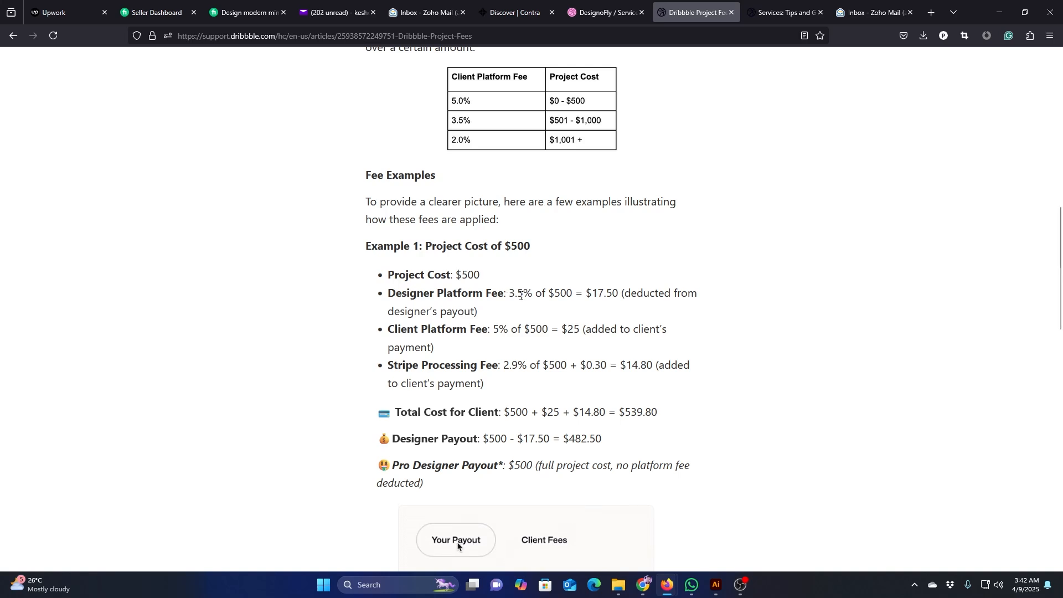
drag(508, 293, 532, 295)
click(747, 310)
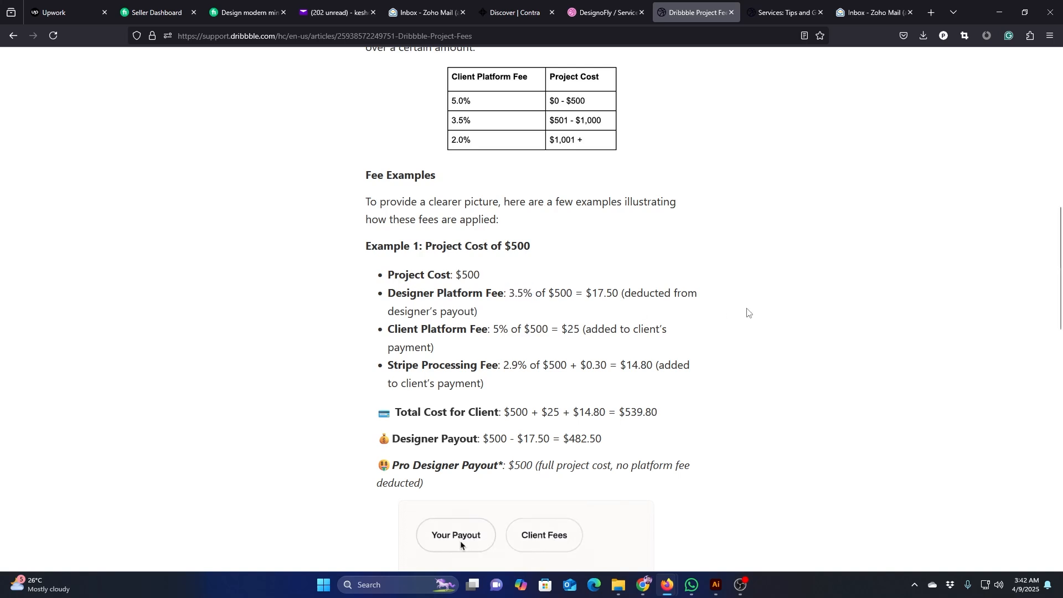
Return to the new service form on the DesignoFly page and open the shot picker for showcasing work.
click(604, 12)
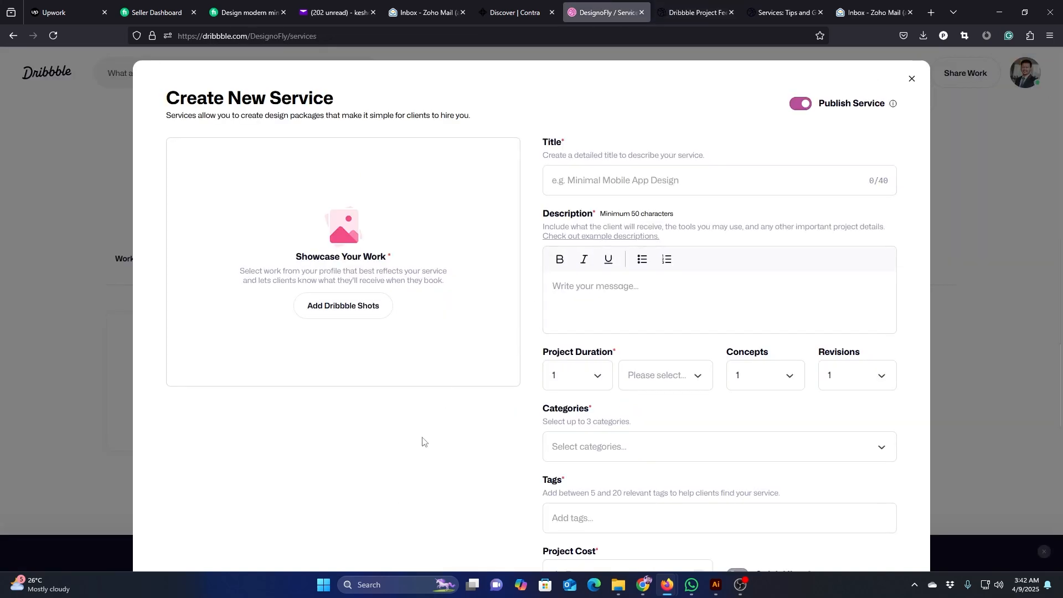
click(350, 310)
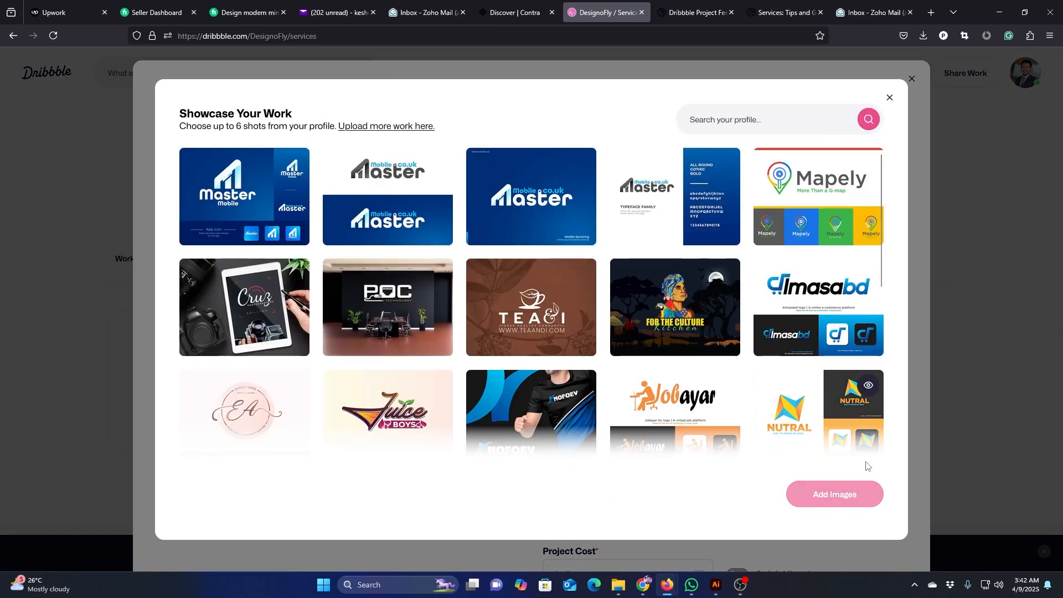
click(890, 99)
click(332, 314)
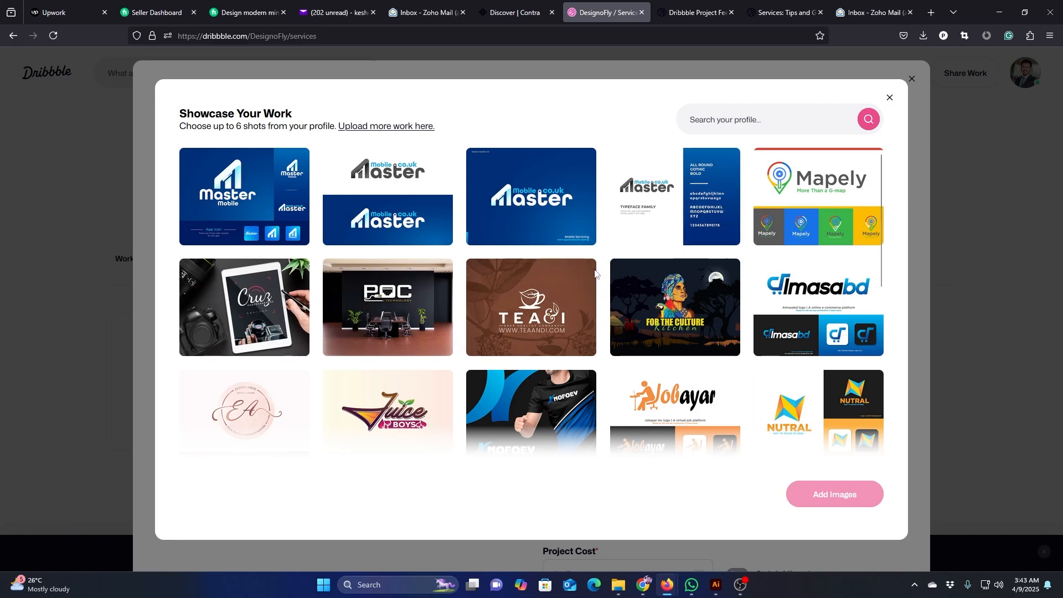
Select the dark green Master Marketers shot and the dark purple Toredo Capital shot for the service showcase.
scroll(579, 302, down, 5)
scroll(564, 309, down, 2)
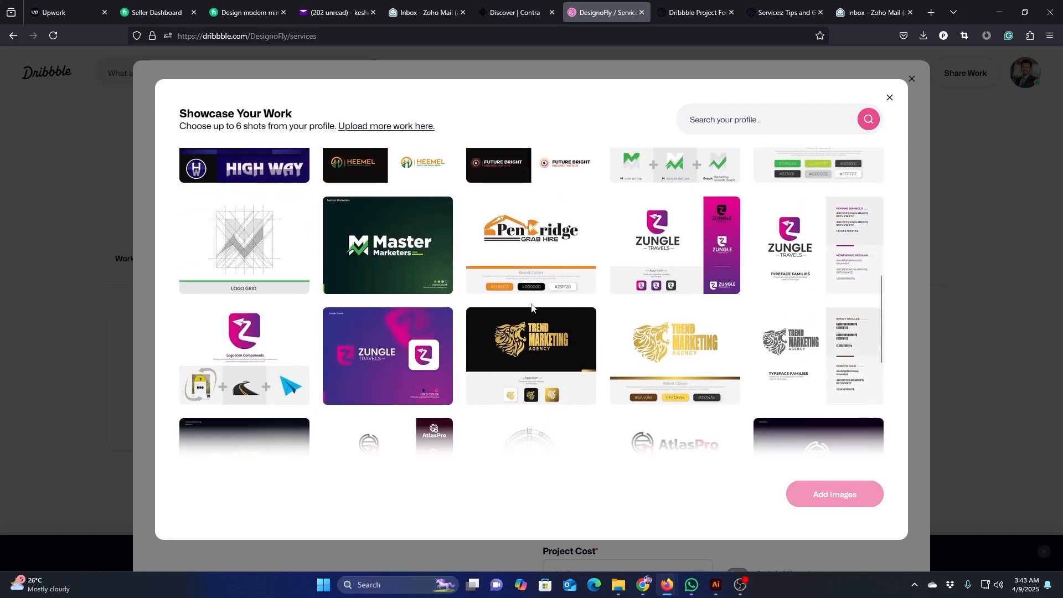
click(401, 250)
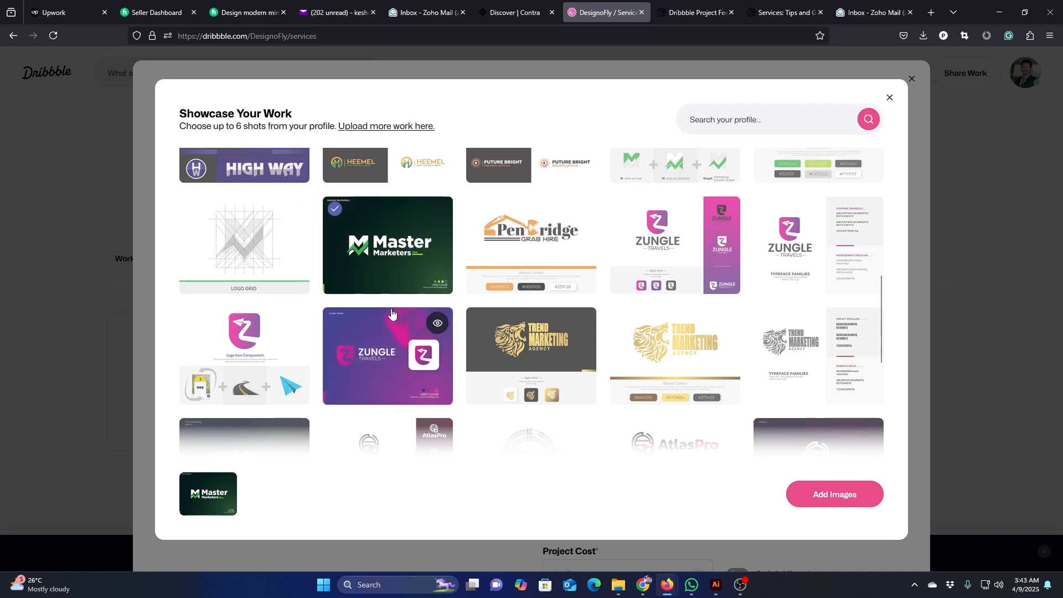
scroll(391, 313, down, 1)
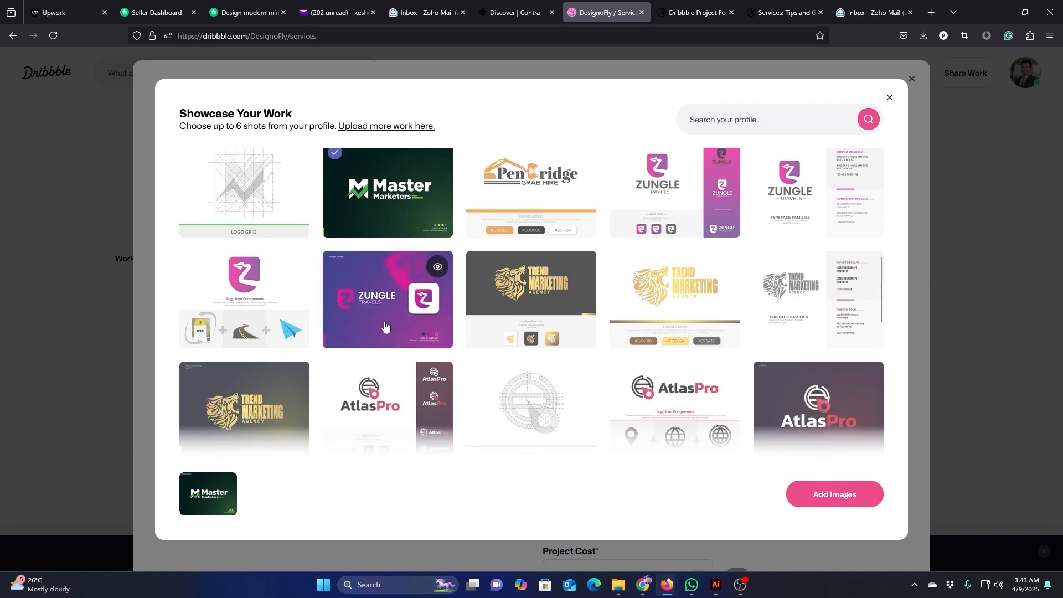
scroll(385, 324, up, 10)
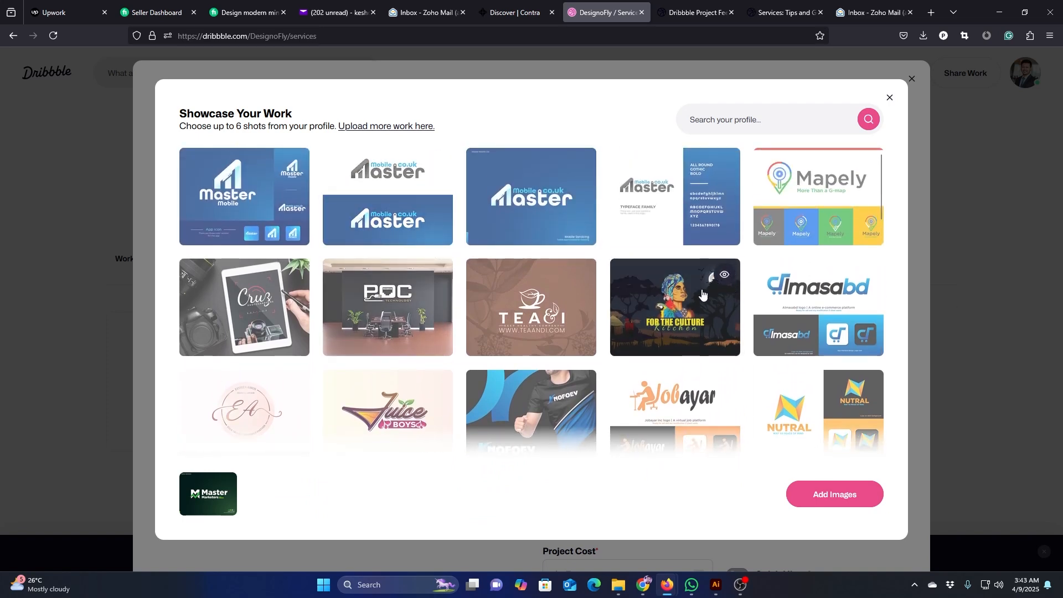
scroll(466, 311, down, 2)
scroll(466, 310, down, 6)
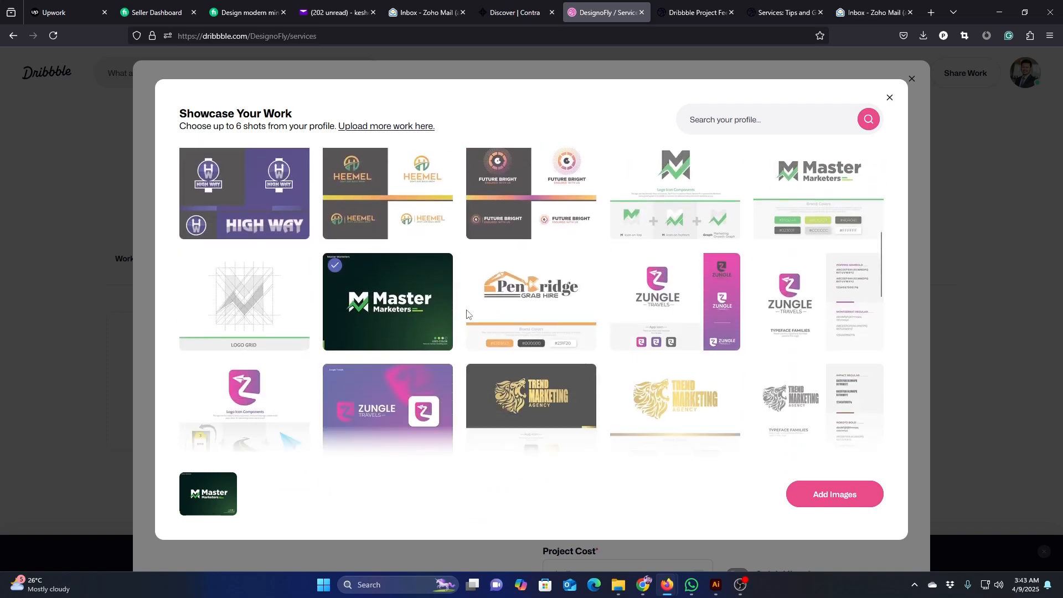
scroll(672, 279, down, 4)
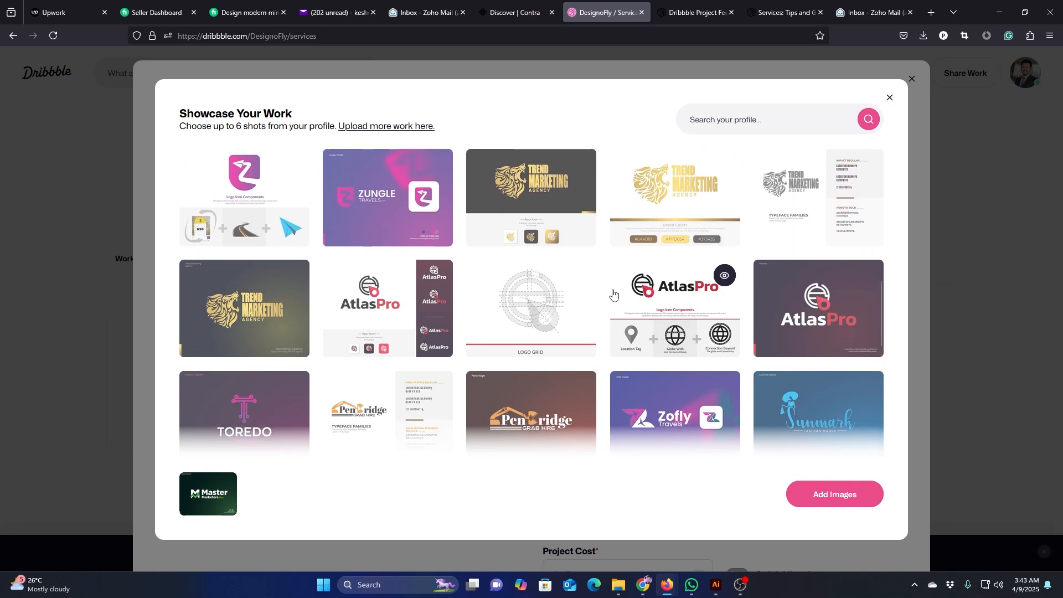
click(270, 357)
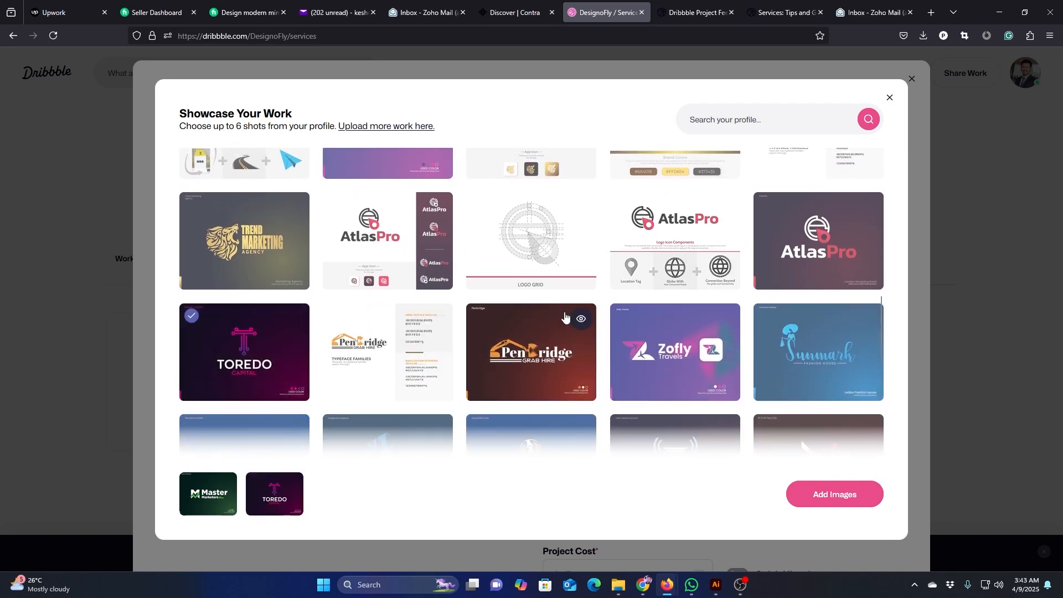
Add the M & M Security, The Watch Finders and QuikDoors shots to the showcase selection.
scroll(764, 266, down, 4)
scroll(765, 234, up, 1)
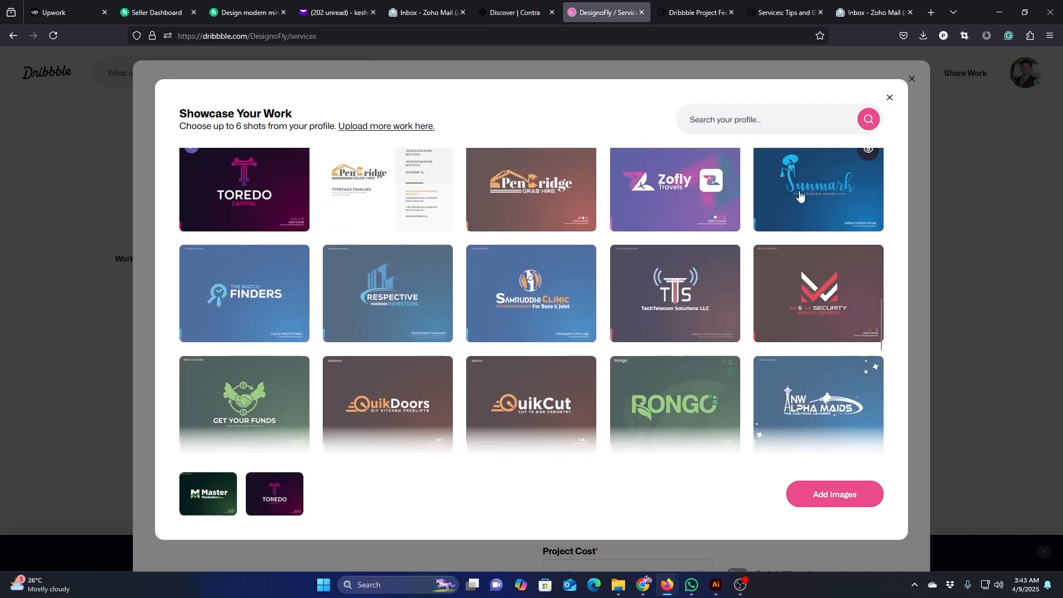
click(797, 291)
scroll(332, 249, down, 1)
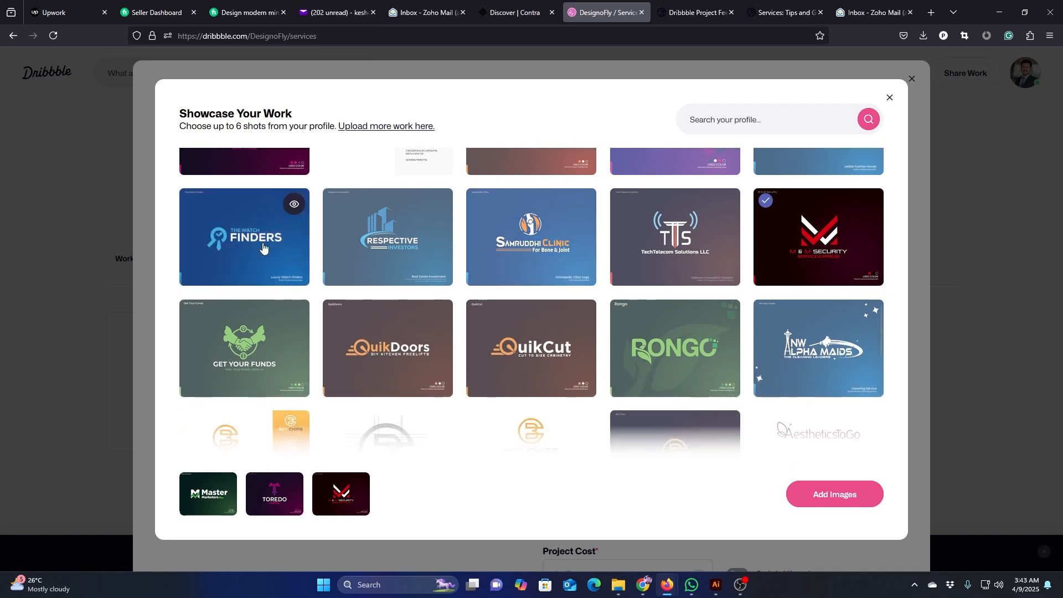
click(260, 247)
scroll(310, 255, down, 3)
click(386, 261)
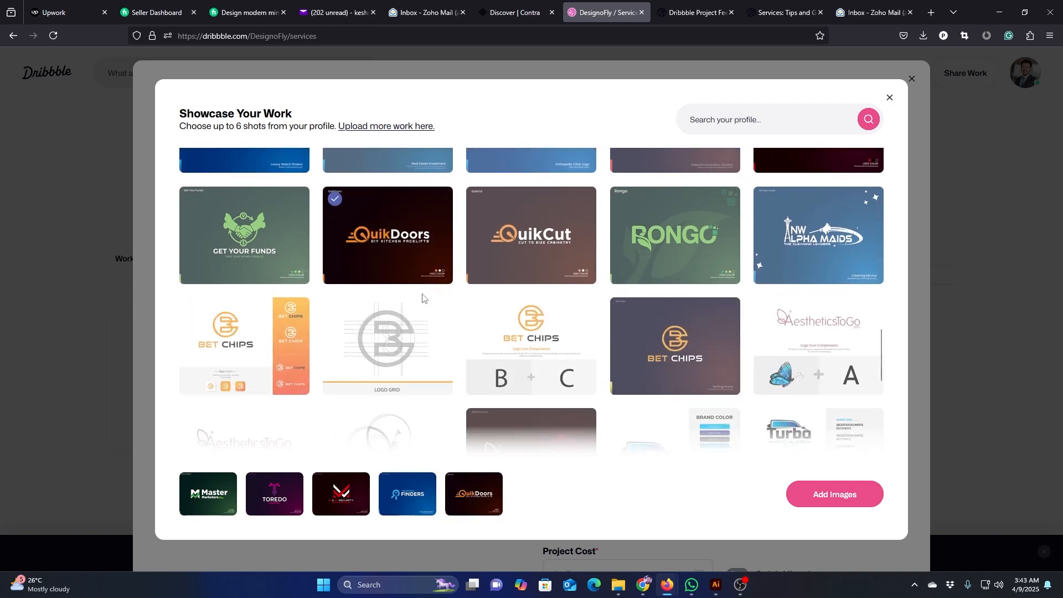
Select the dark Bet Chips shot as the sixth image and add all selected shots to the service.
scroll(423, 297, down, 2)
click(663, 251)
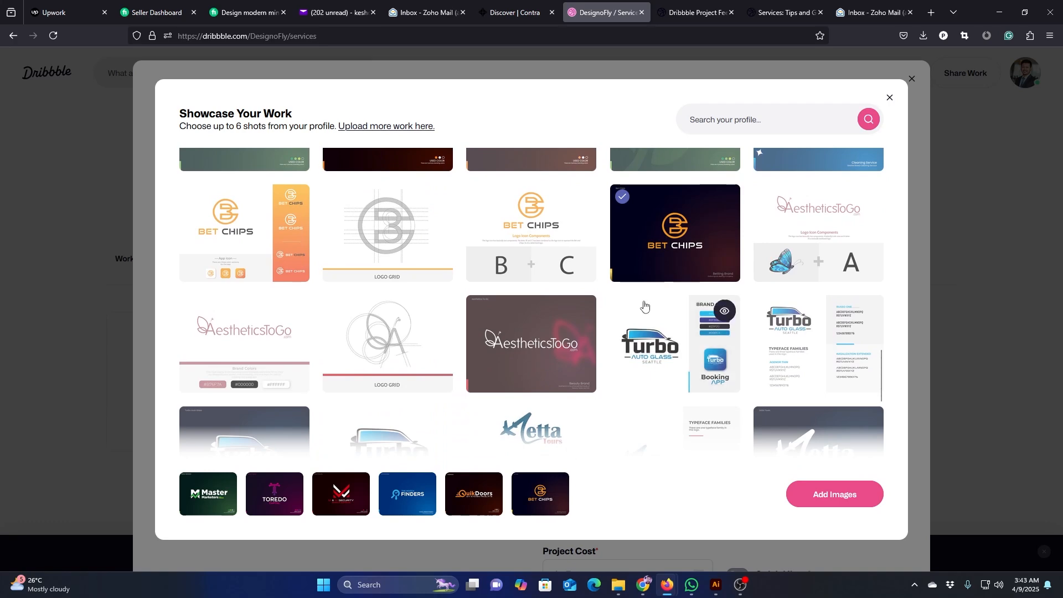
scroll(609, 266, up, 5)
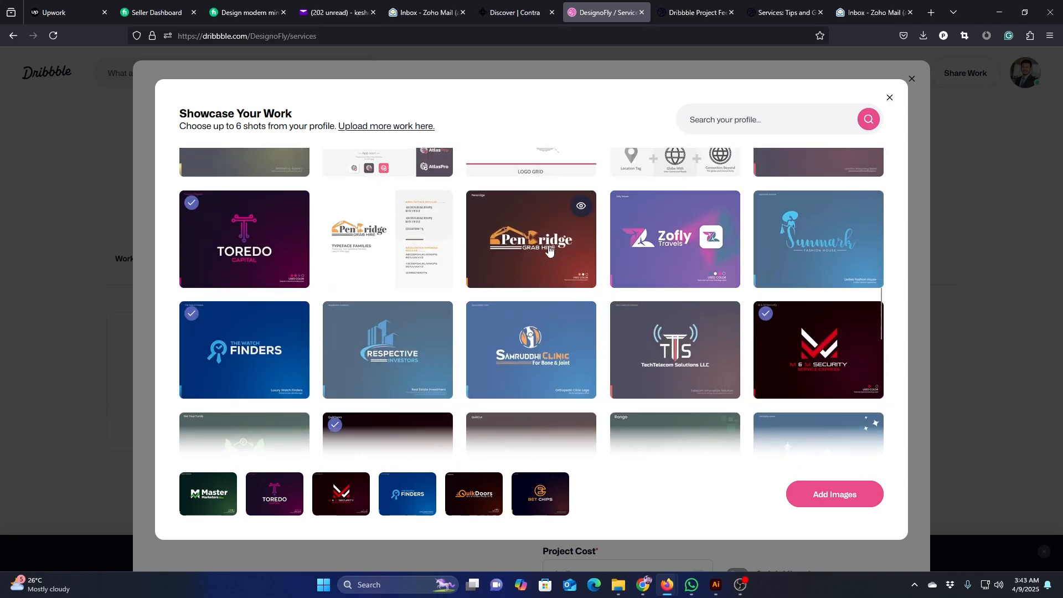
scroll(565, 262, up, 4)
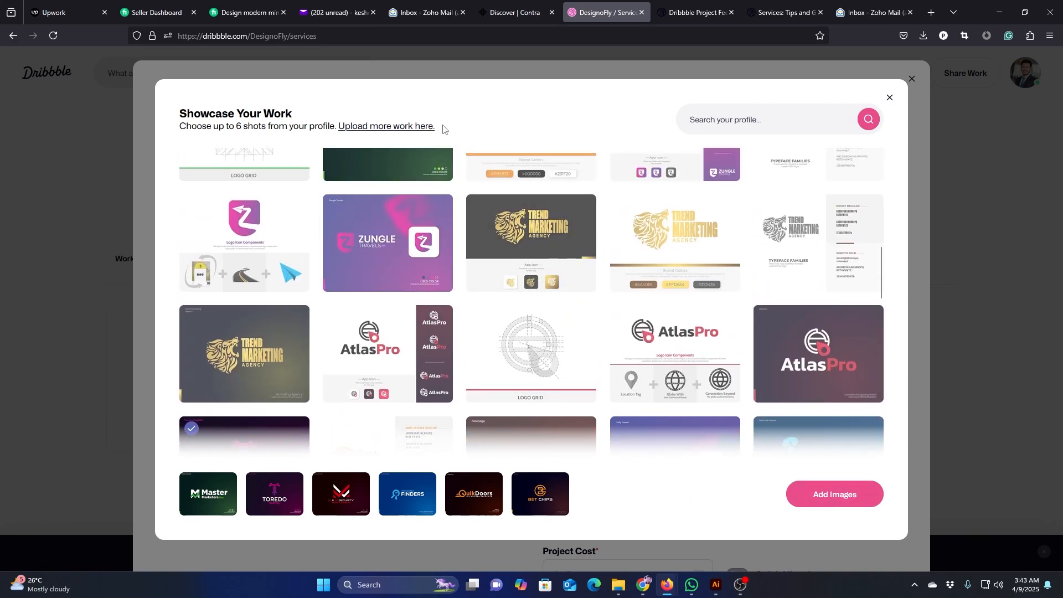
click(843, 501)
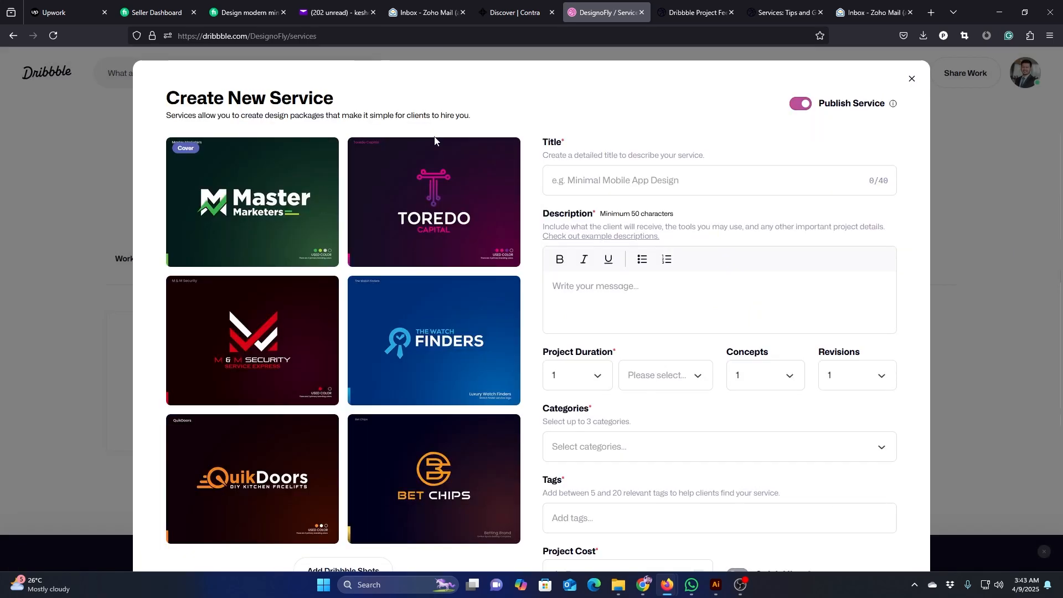
Examine the service form's introductory line and the title field with its 40-character limit.
click(645, 182)
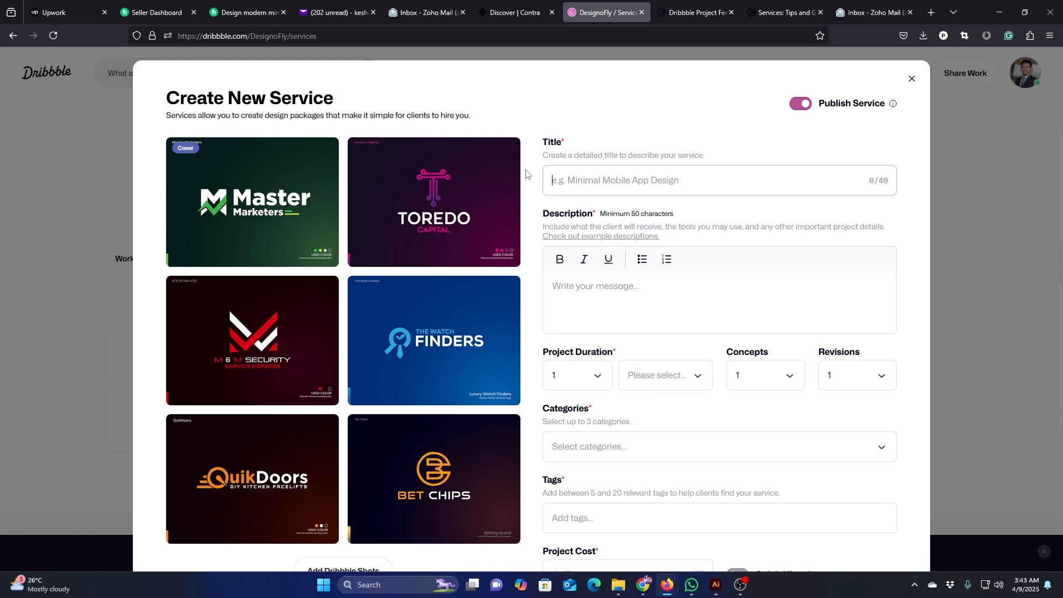
drag(167, 116, 470, 113)
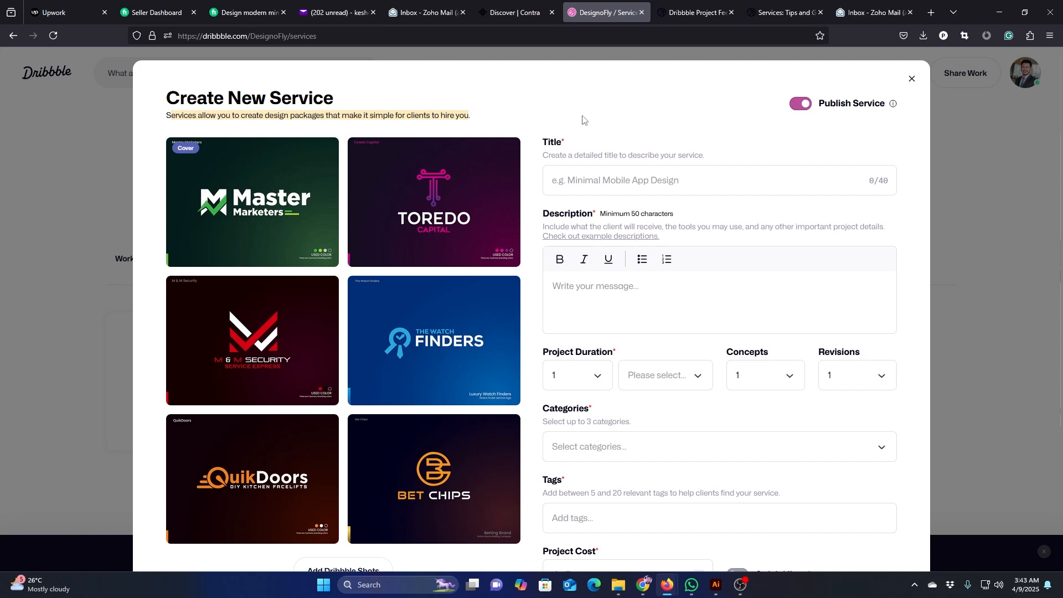
click(614, 177)
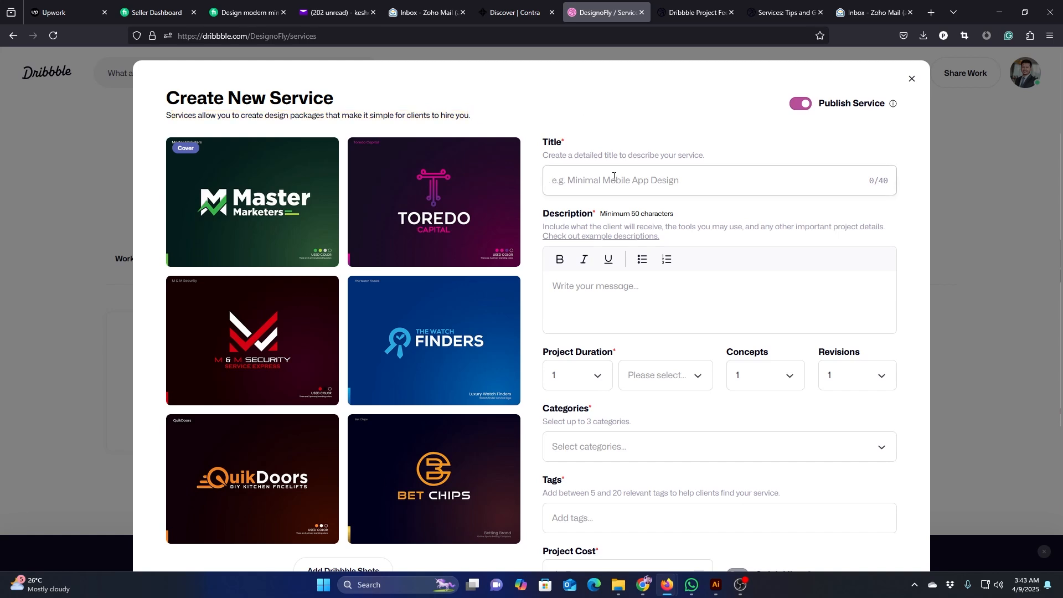
mouse_move(888, 182)
mouse_down()
mouse_move(866, 180)
mouse_move(889, 180)
mouse_up()
click(888, 180)
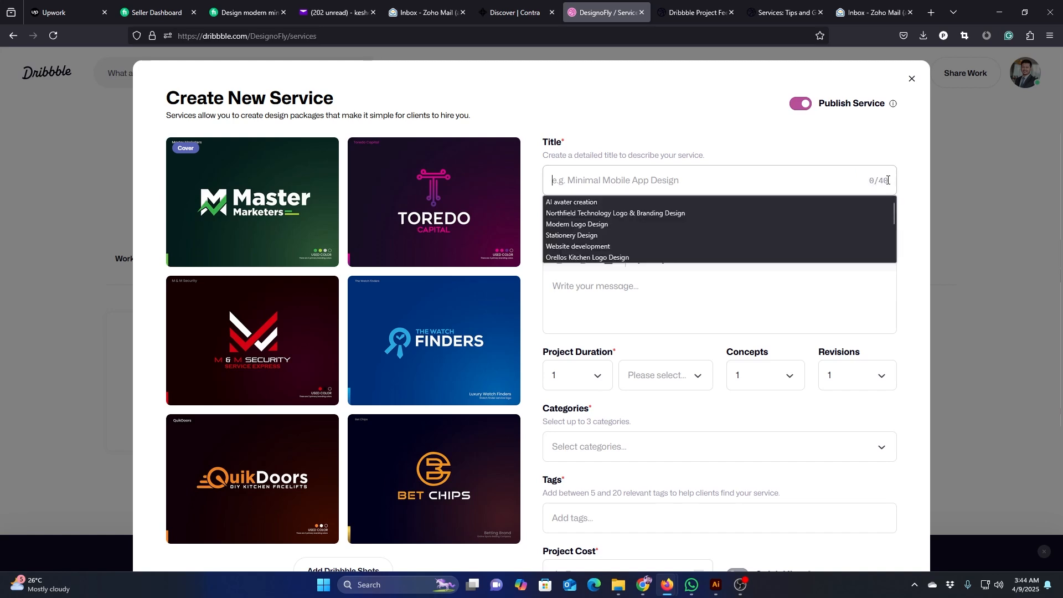
click(891, 181)
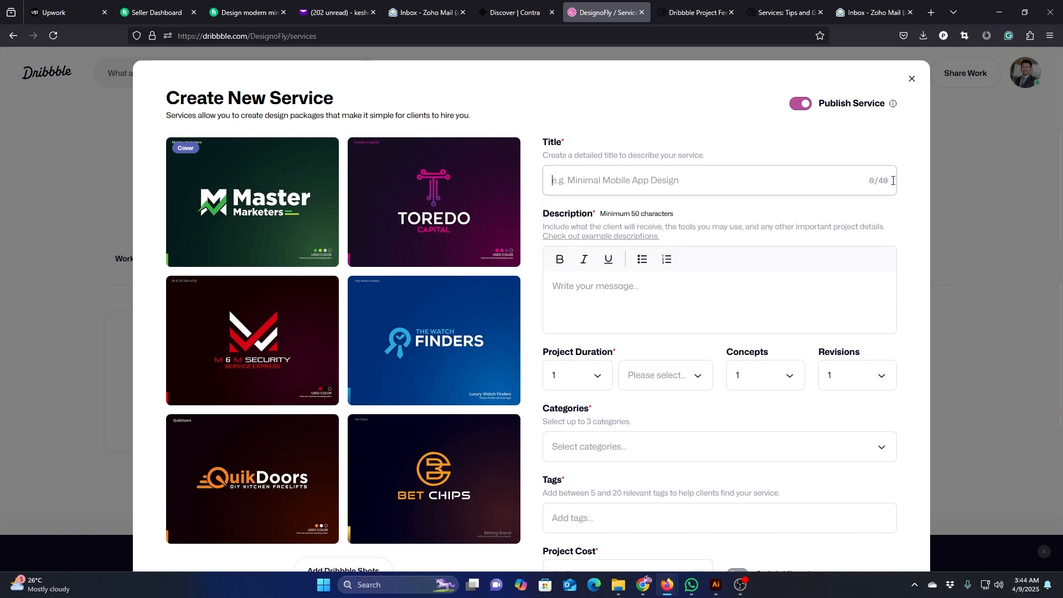
click(884, 182)
click(917, 181)
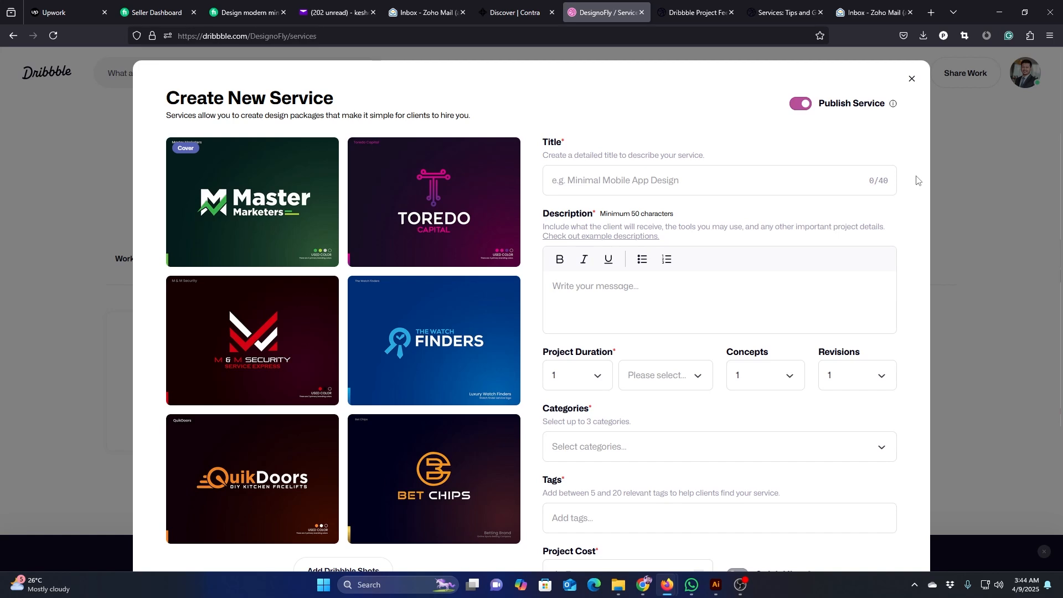
Switch to the ChatGPT conversation in Chrome and bring up its five suggested service title options.
click(647, 590)
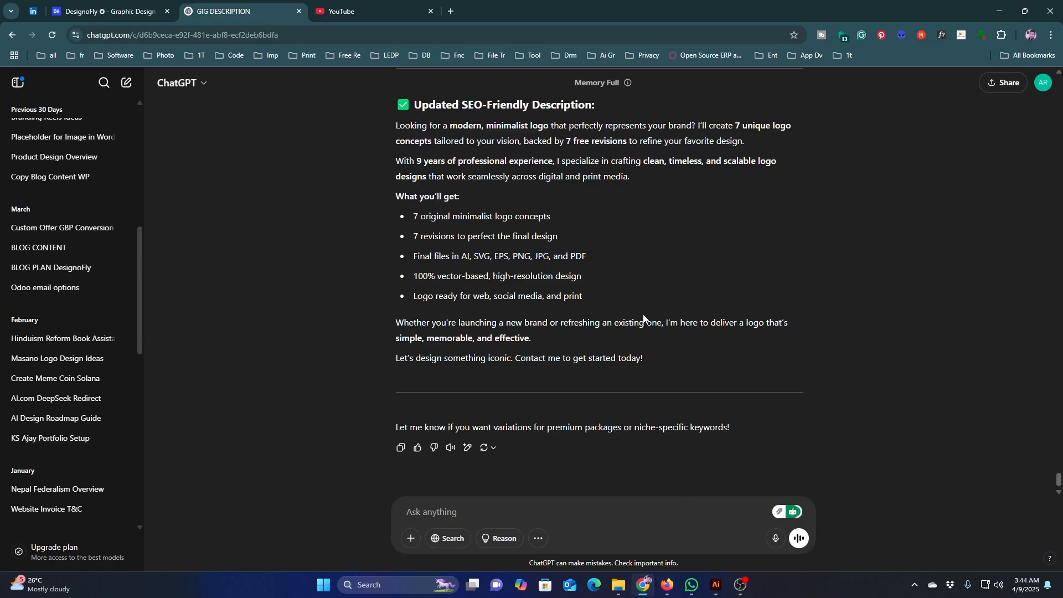
scroll(644, 319, up, 15)
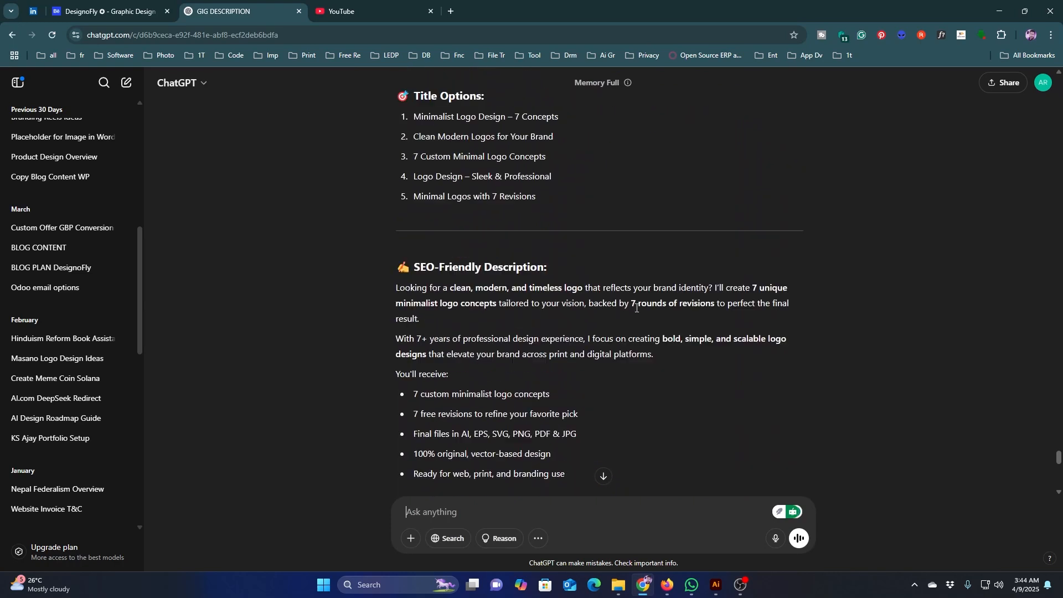
scroll(637, 308, up, 3)
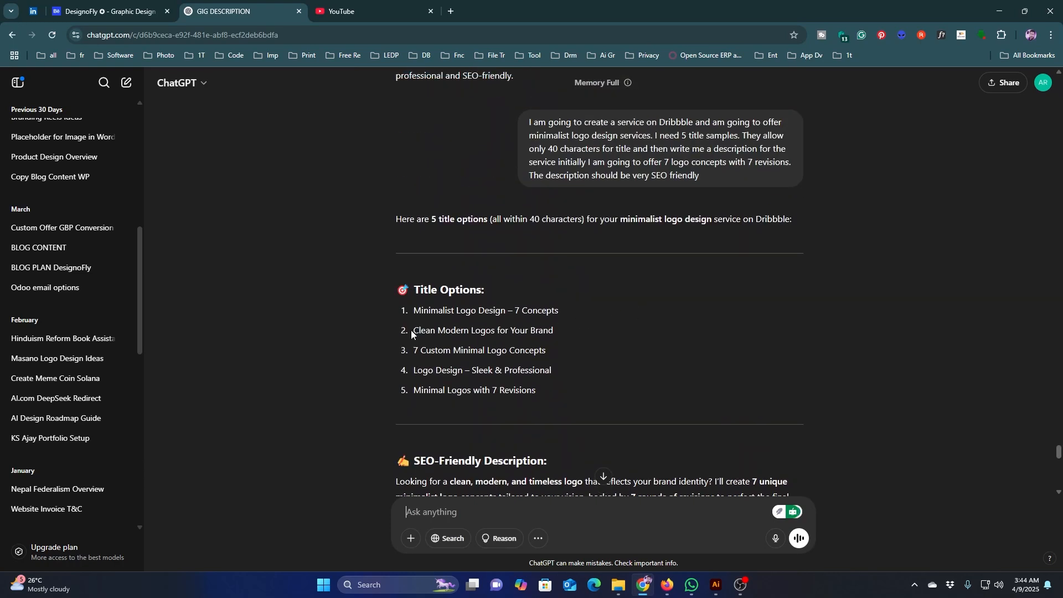
drag(415, 330, 555, 333)
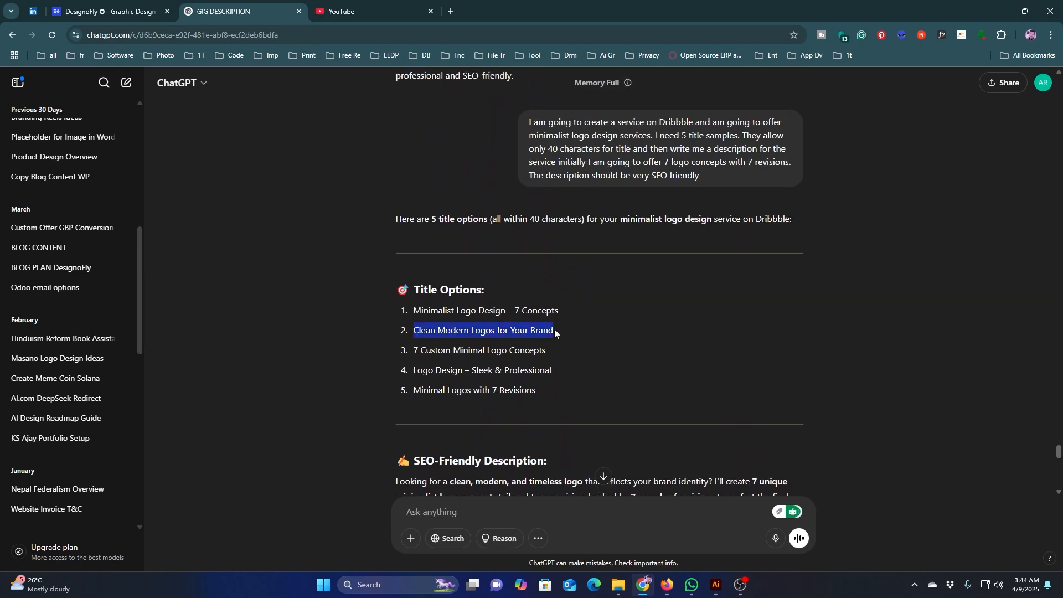
right_click(563, 338)
click(639, 287)
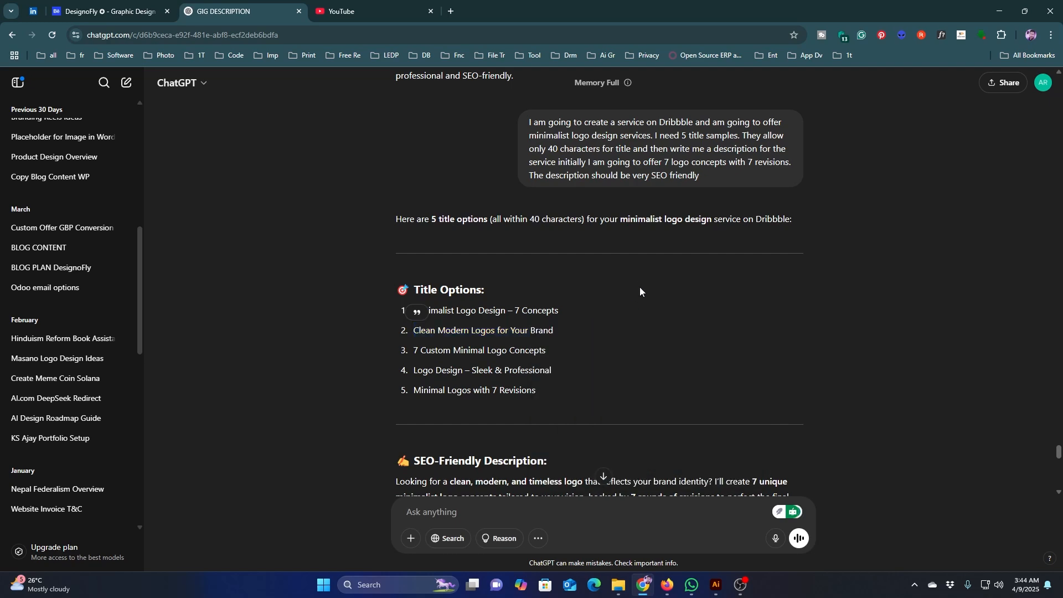
Copy the title option "Logo Design – Sleek & Professional" from ChatGPT and paste it as the Dribbble service's title in Firefox.
scroll(639, 288, down, 1)
drag(399, 320, 557, 317)
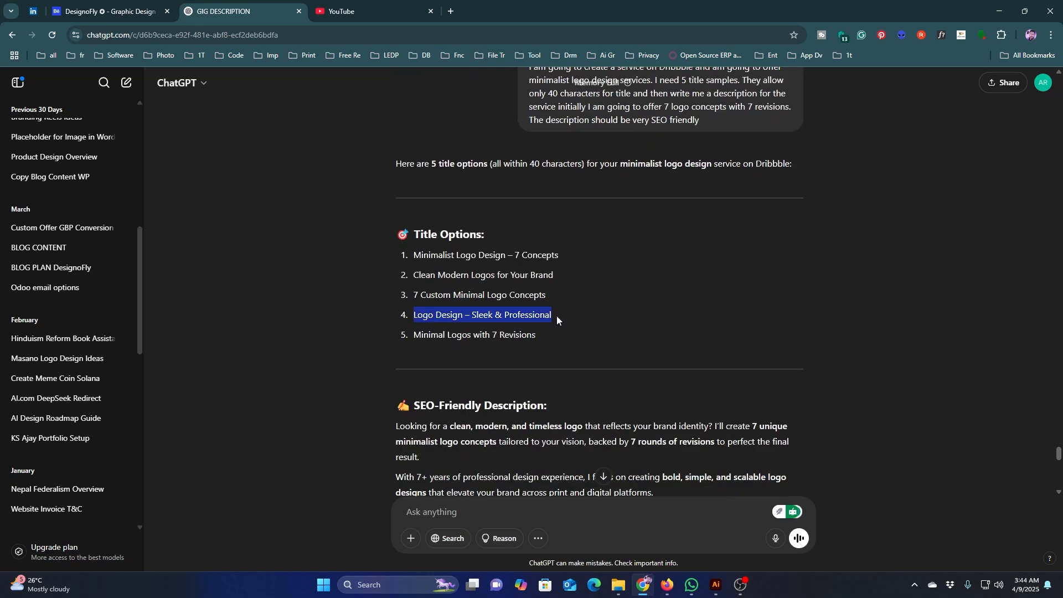
right_click(561, 339)
click(557, 332)
click(667, 585)
click(605, 527)
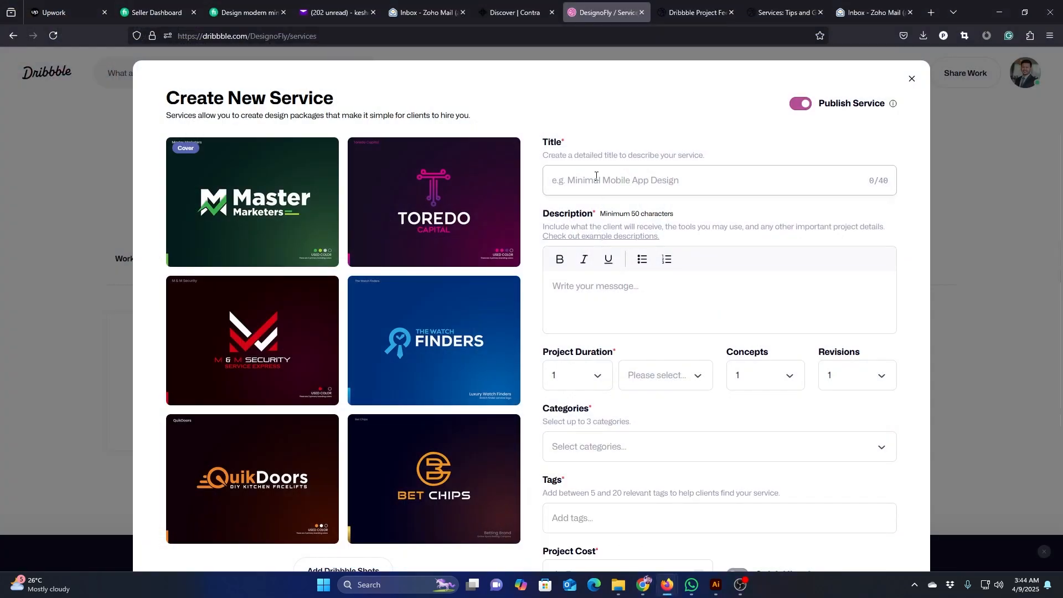
click(594, 180)
key(ctrl+v)
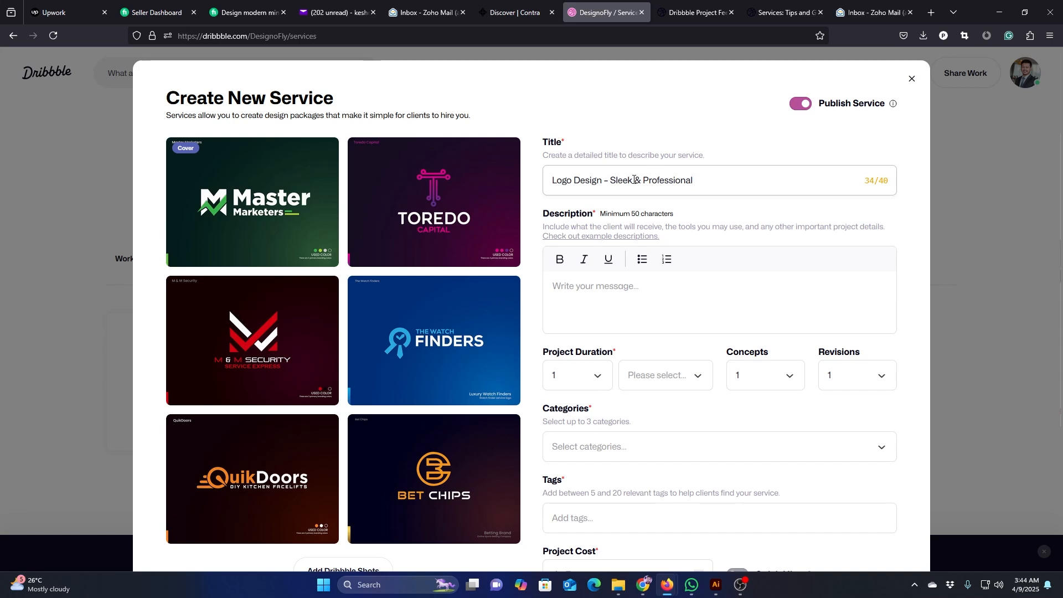
Reword the service title to "Minimalist Logo Design for your Brand".
mouse_move(702, 179)
mouse_down()
mouse_move(549, 184)
mouse_move(699, 178)
mouse_up()
click(654, 183)
click(549, 181)
text(Minimalist)
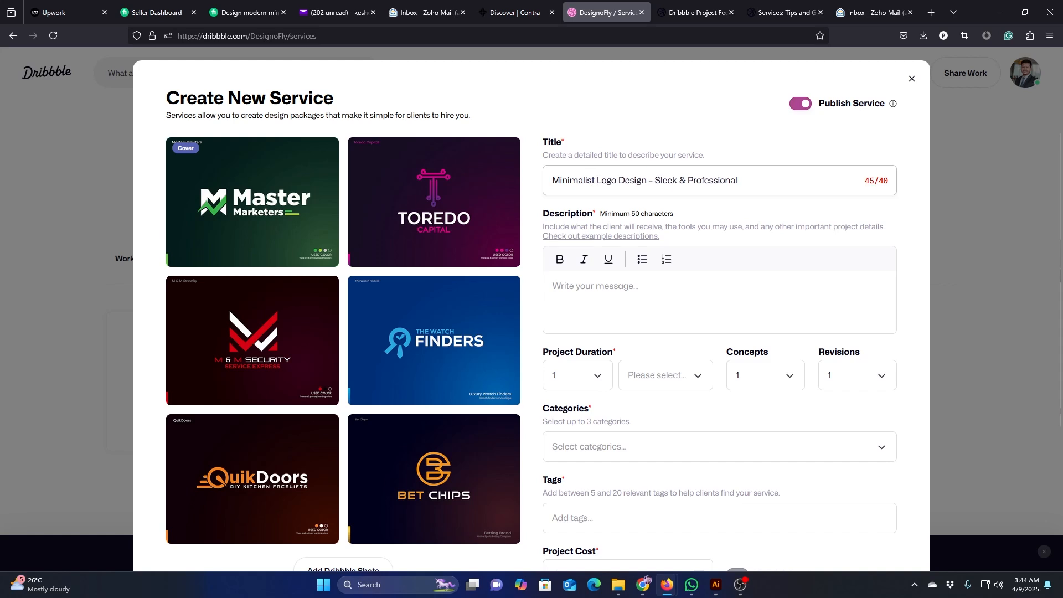
drag(650, 181, 742, 190)
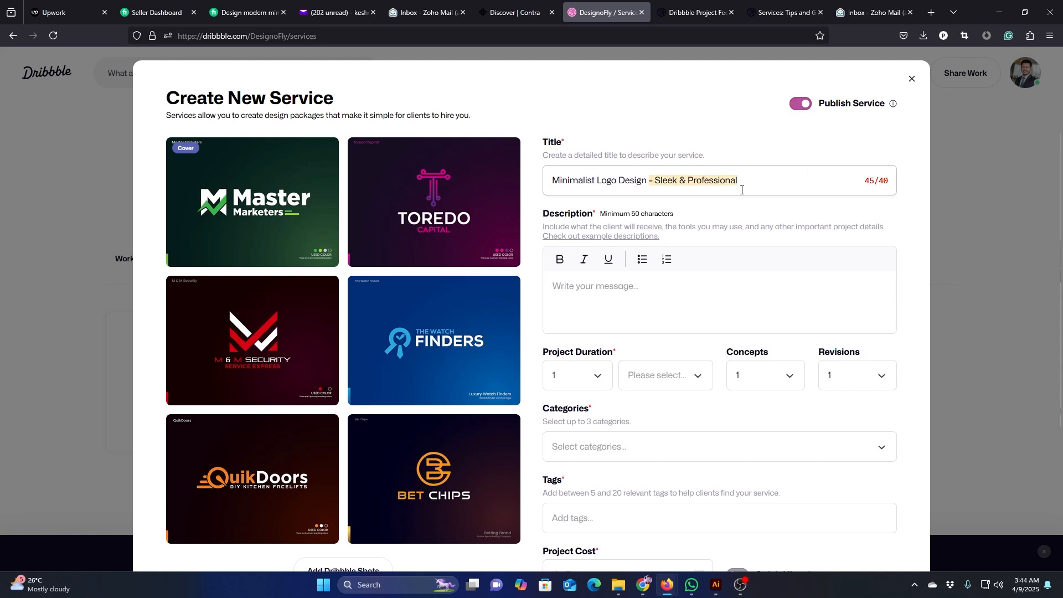
text(for your Brand)
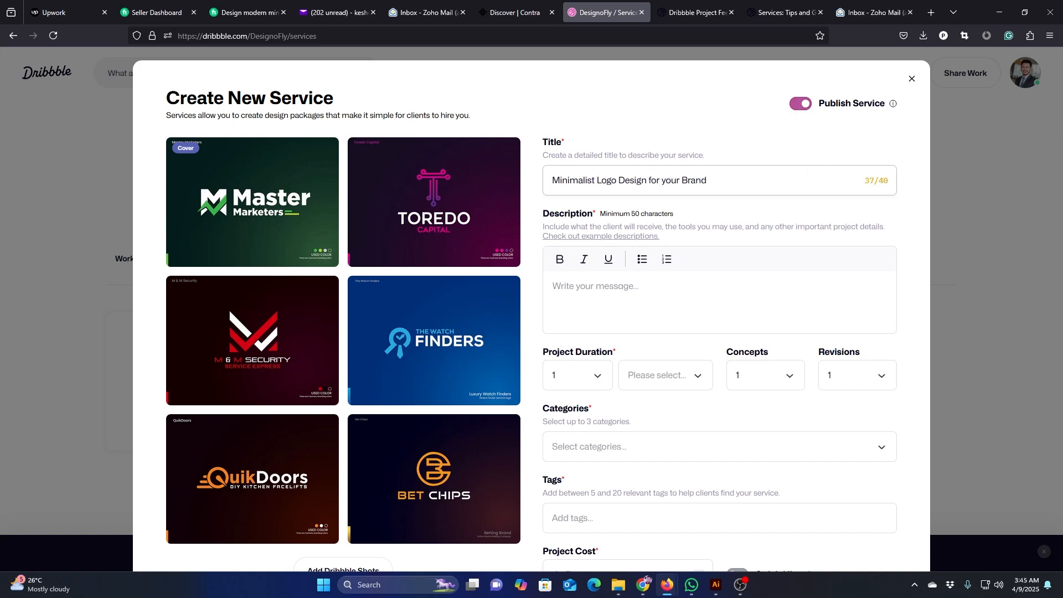
Switch to ChatGPT and copy the full text of the Updated SEO-Friendly Description, from "Looking for" through "get started today!".
mouse_move(643, 584)
click(641, 547)
scroll(626, 353, down, 2)
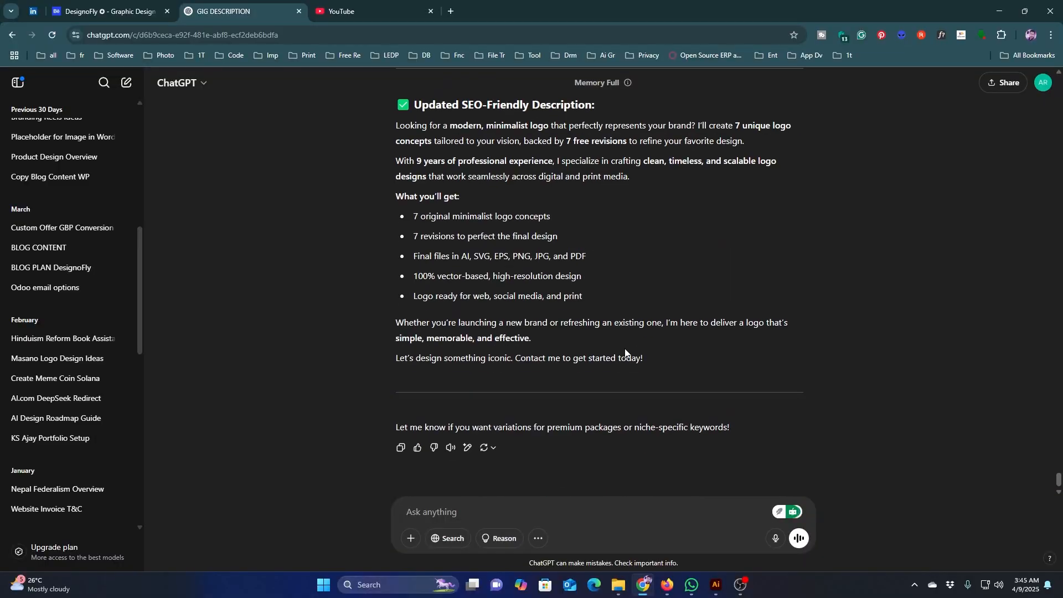
scroll(477, 287, up, 1)
scroll(477, 287, down, 1)
drag(394, 126, 666, 378)
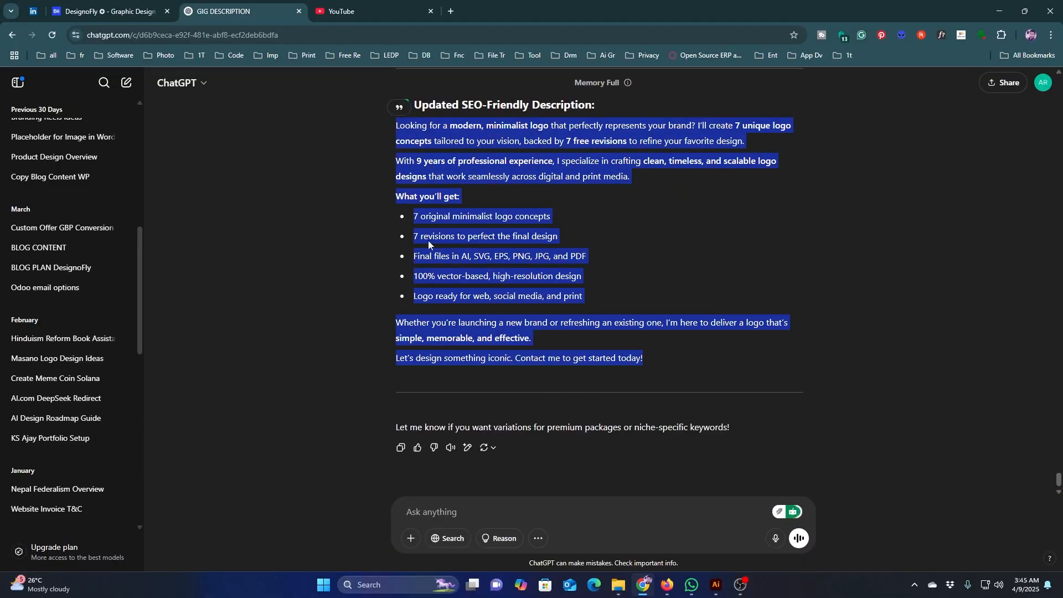
key(ctrl+c)
Return to the Dribbble service form in Firefox and paste the copied text as the service description.
mouse_move(667, 585)
click(629, 504)
click(646, 299)
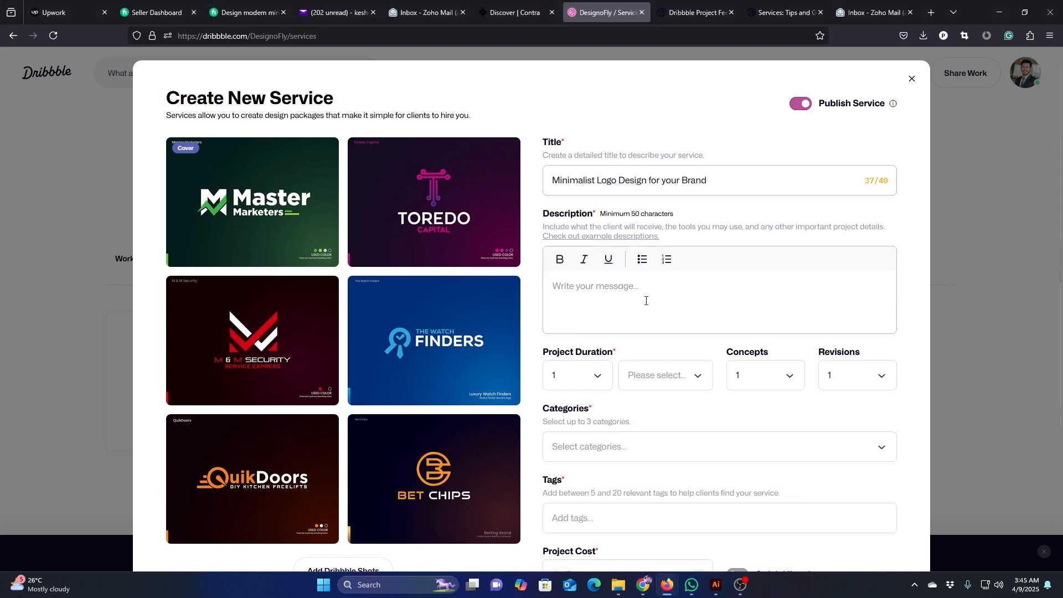
key(ctrl+v)
Replace the word "timeless" with "minimalist" in the description's sentence about professional experience.
scroll(634, 336, down, 2)
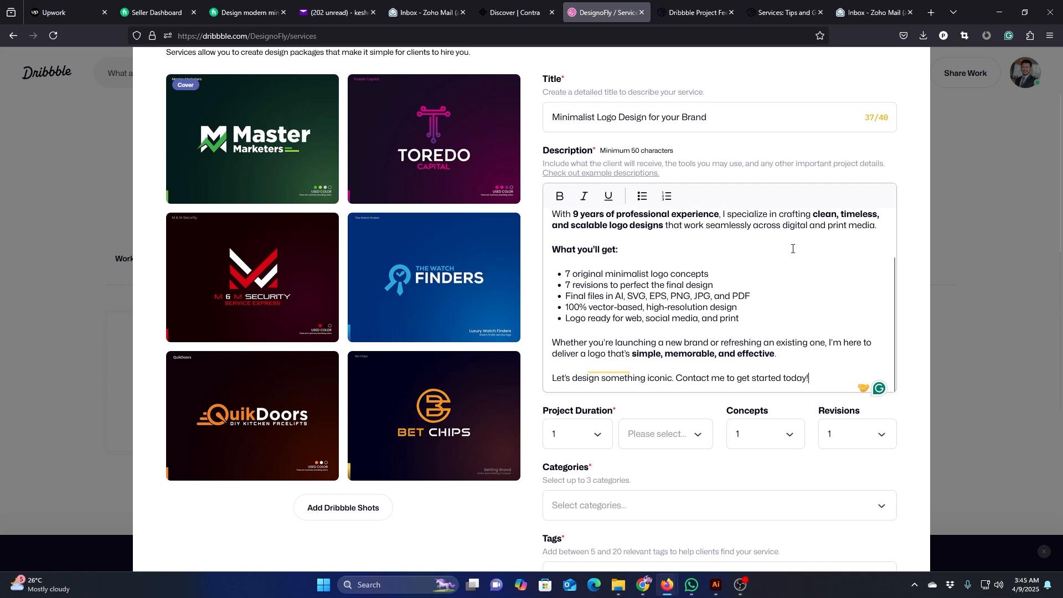
drag(843, 212, 875, 214)
text(minimalist)
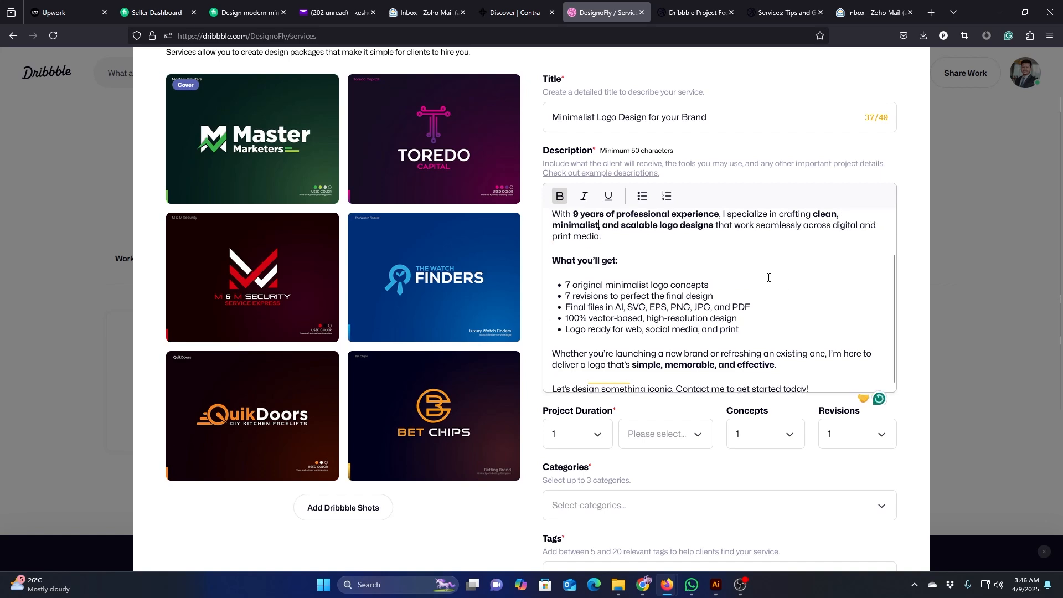
Set the project duration to 1 week, keeping the number at 1 and choosing Week as the unit.
scroll(854, 235, down, 1)
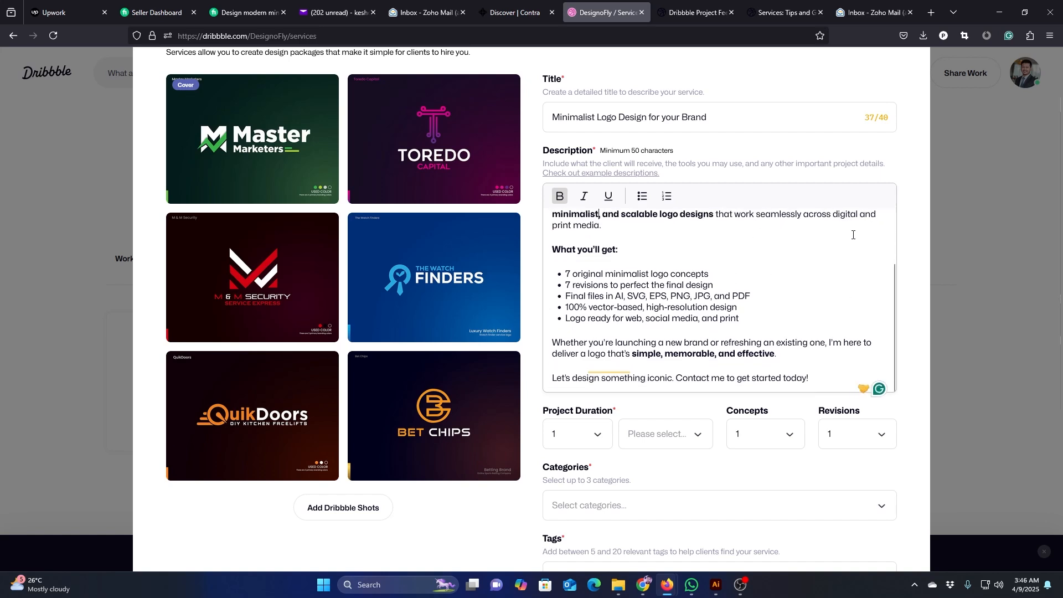
scroll(605, 273, down, 1)
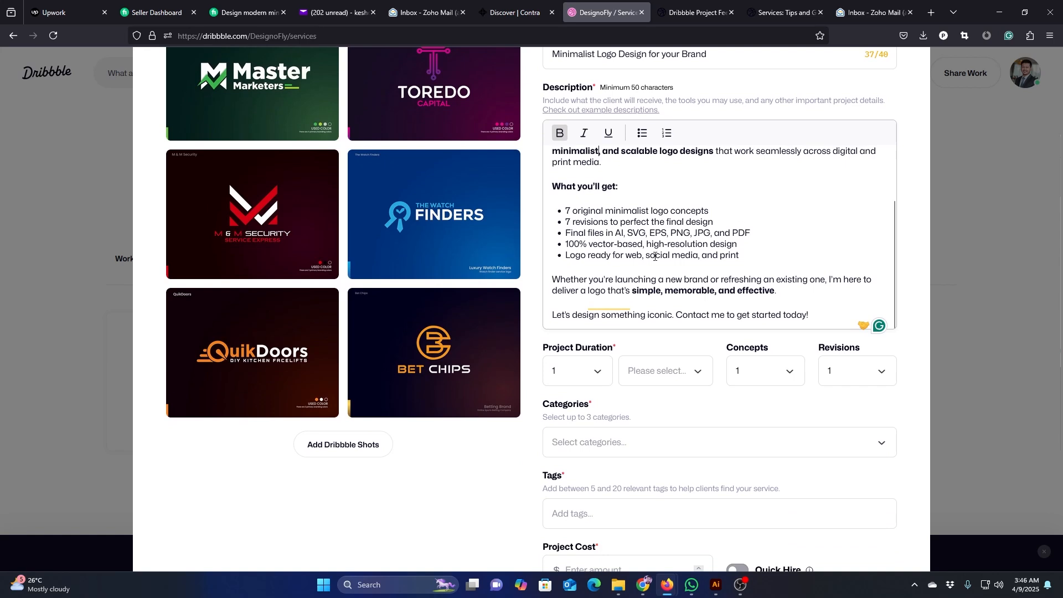
scroll(609, 311, down, 2)
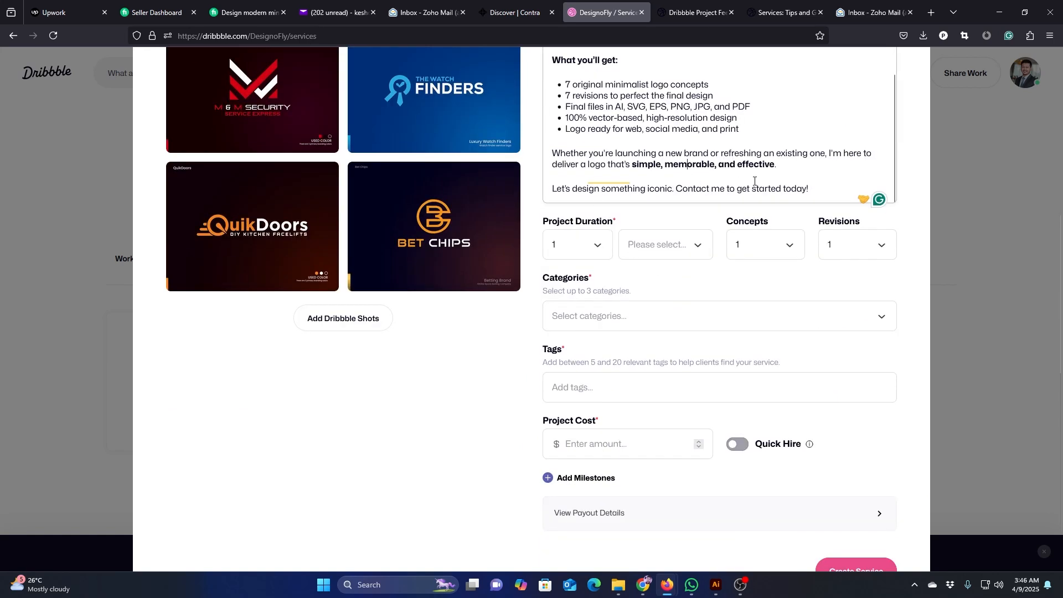
click(600, 245)
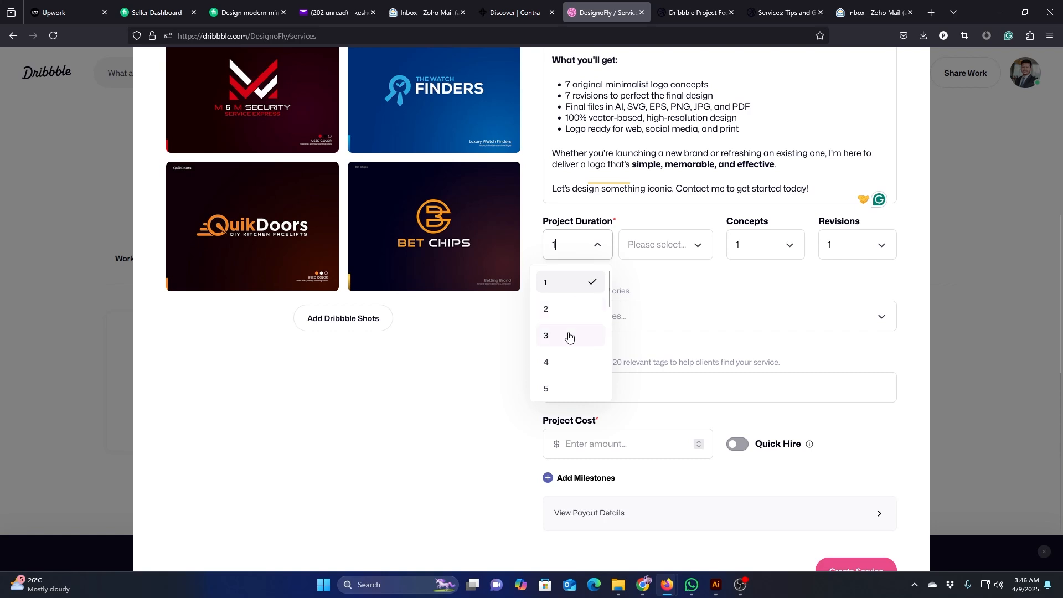
click(653, 277)
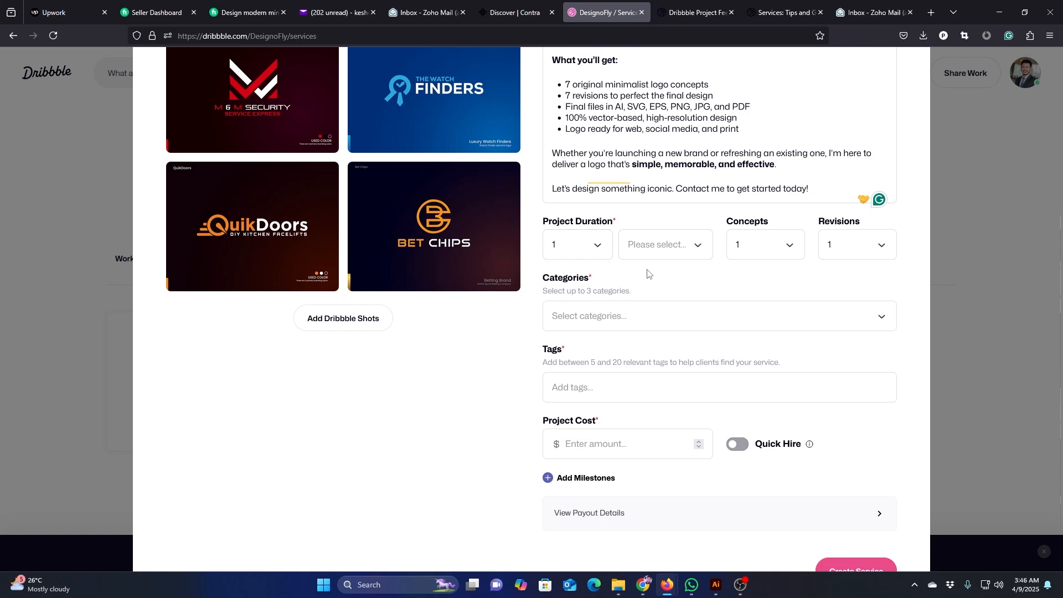
click(663, 245)
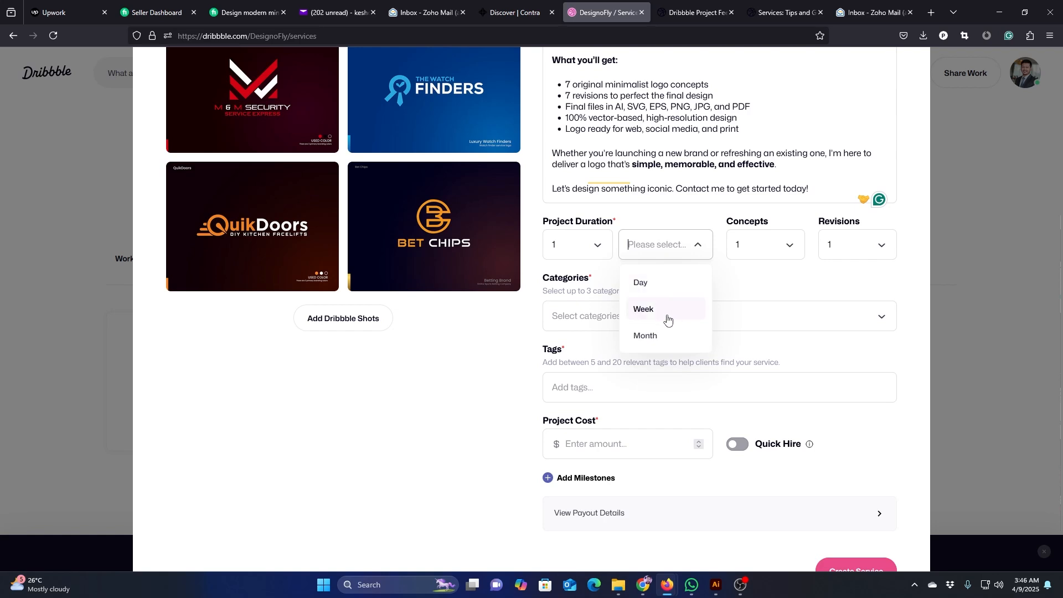
click(668, 311)
click(699, 249)
click(698, 249)
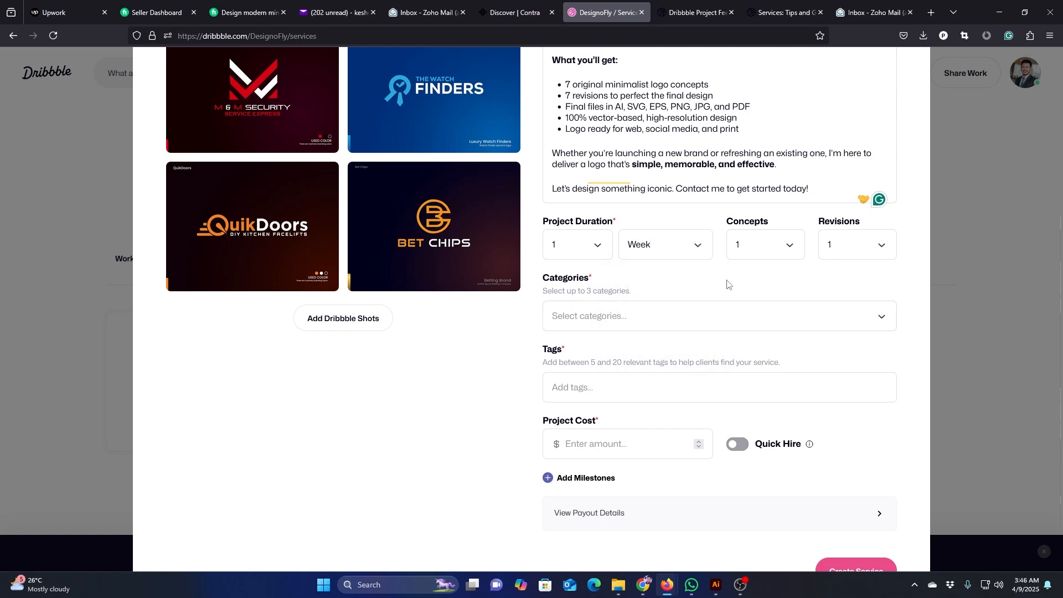
Set the service to offer 7 concepts and 7 revisions.
click(772, 244)
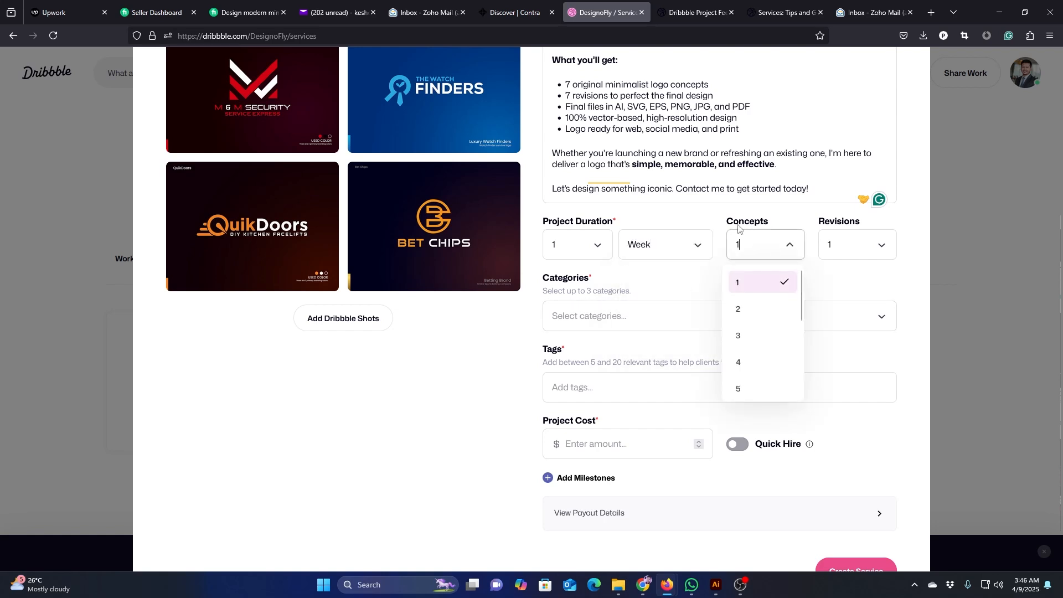
scroll(755, 360, down, 2)
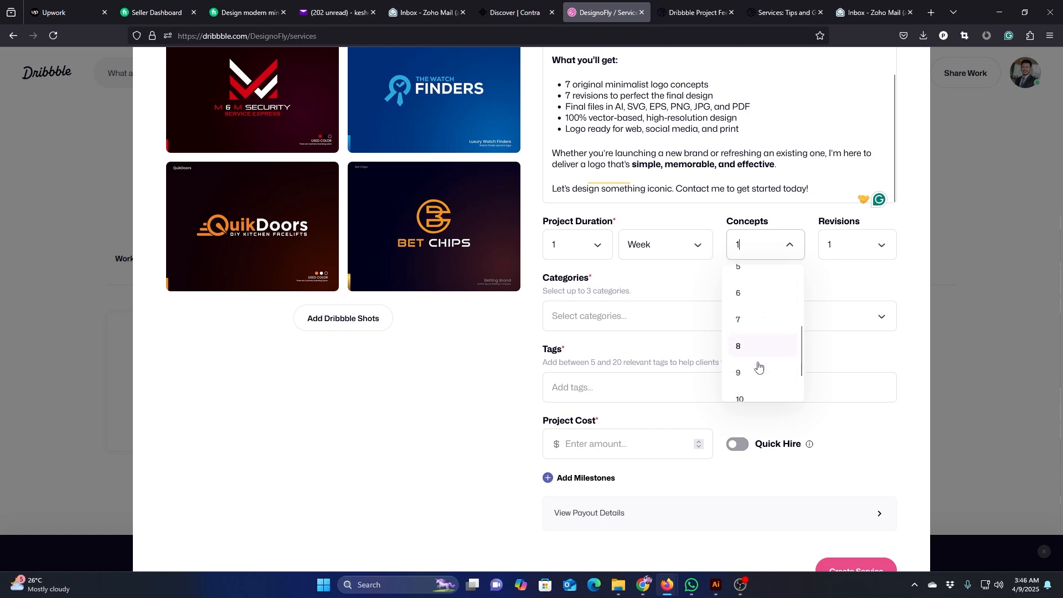
click(751, 321)
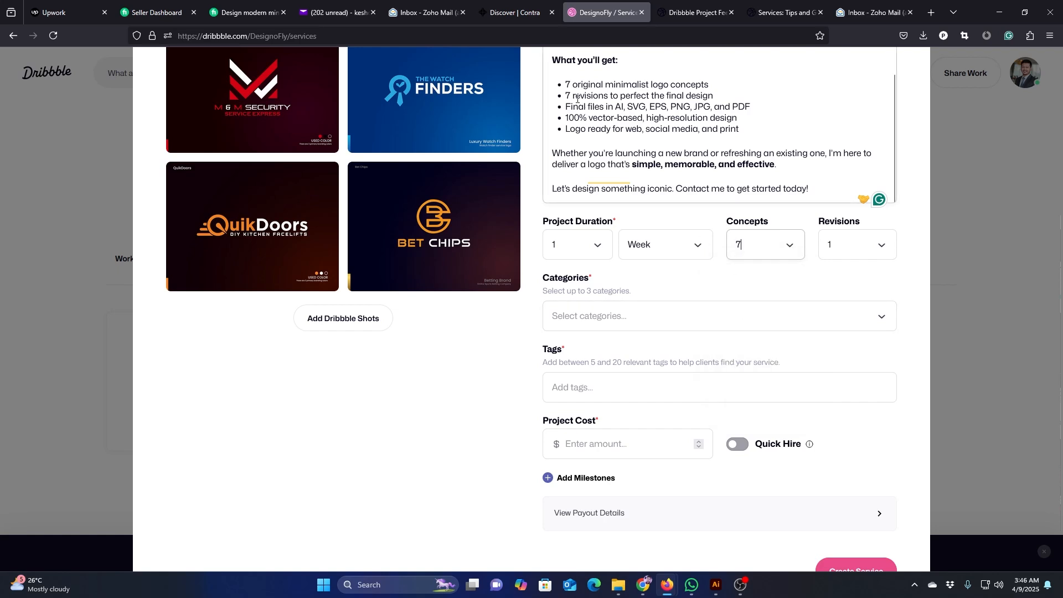
click(847, 251)
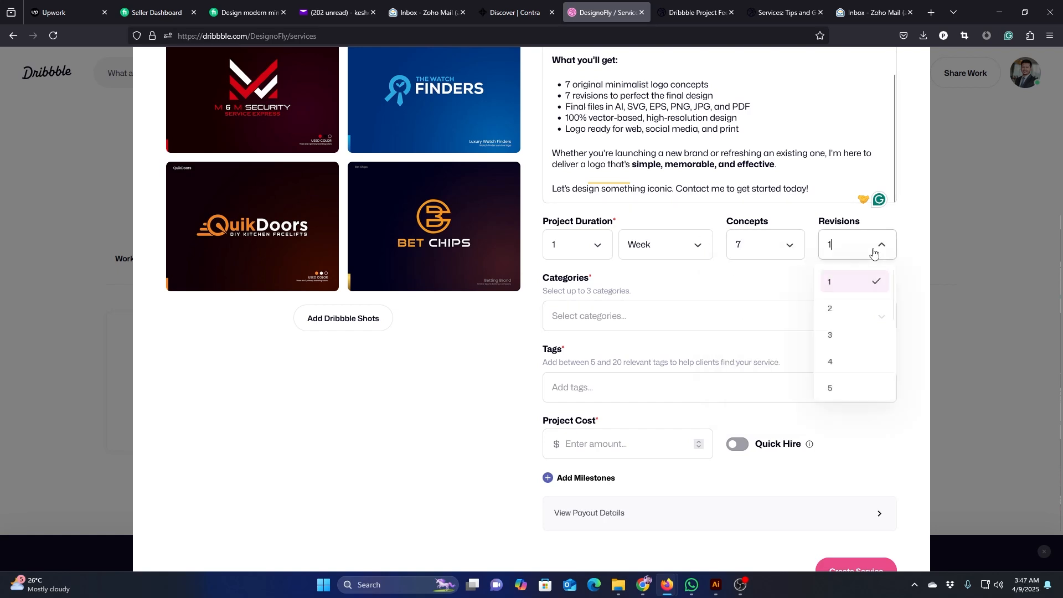
scroll(857, 313, down, 2)
click(849, 382)
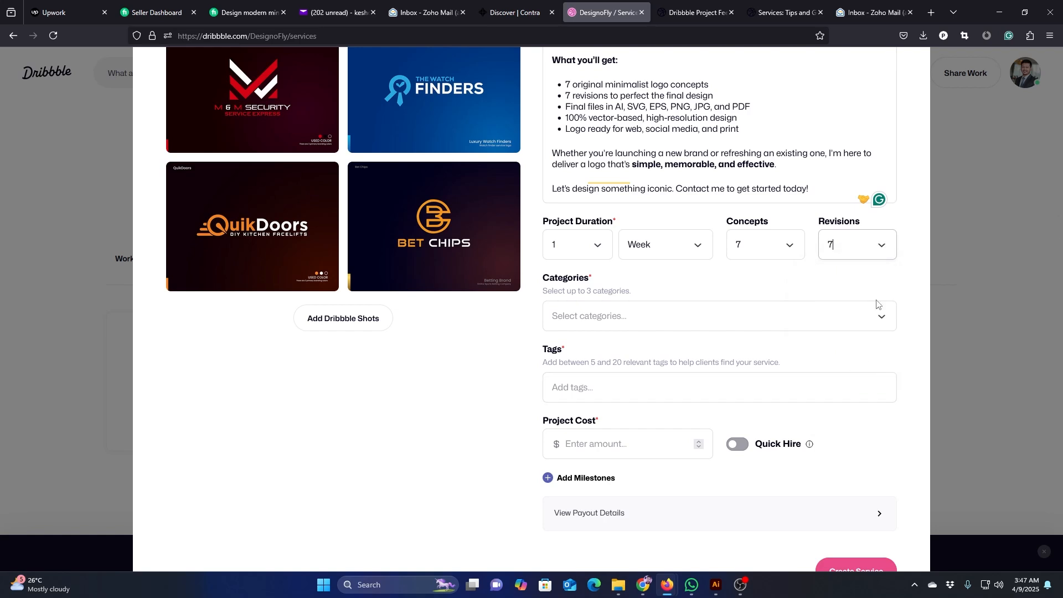
click(834, 291)
Add Logo Design and Brand Identity as the service's first two categories.
scroll(822, 290, down, 1)
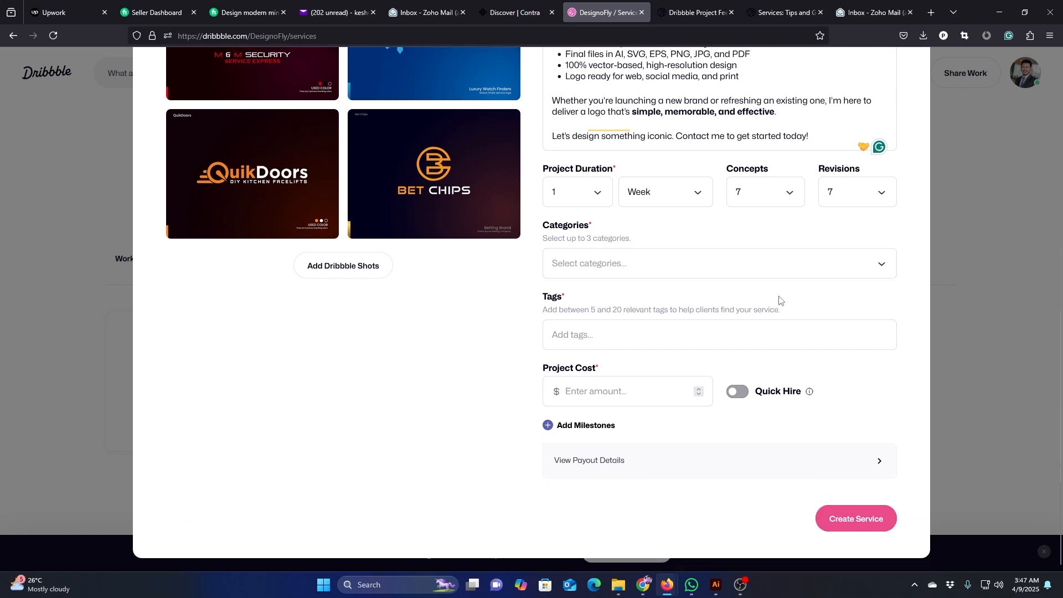
click(590, 268)
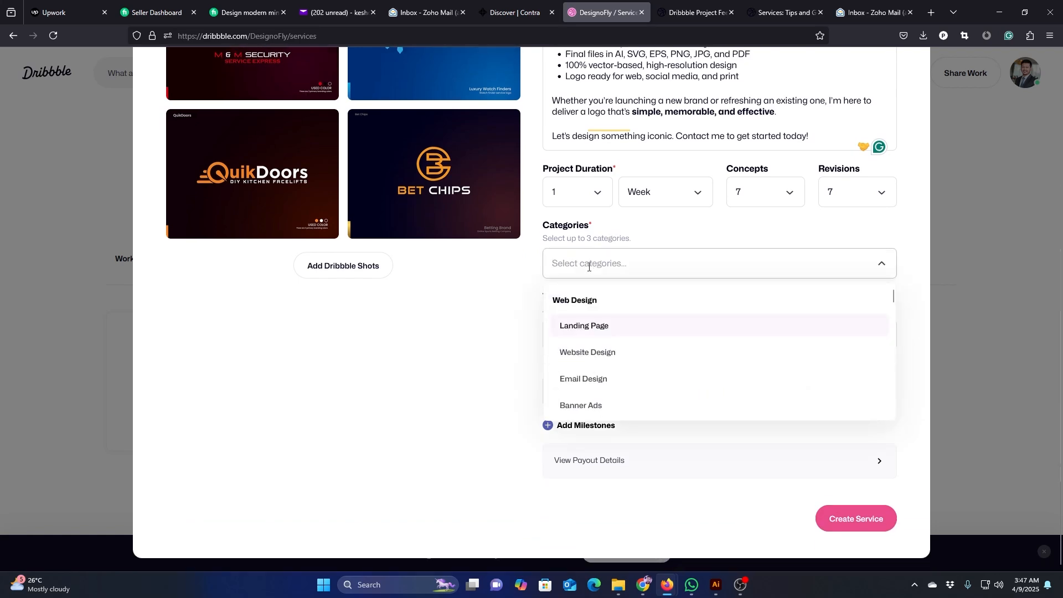
text(logo)
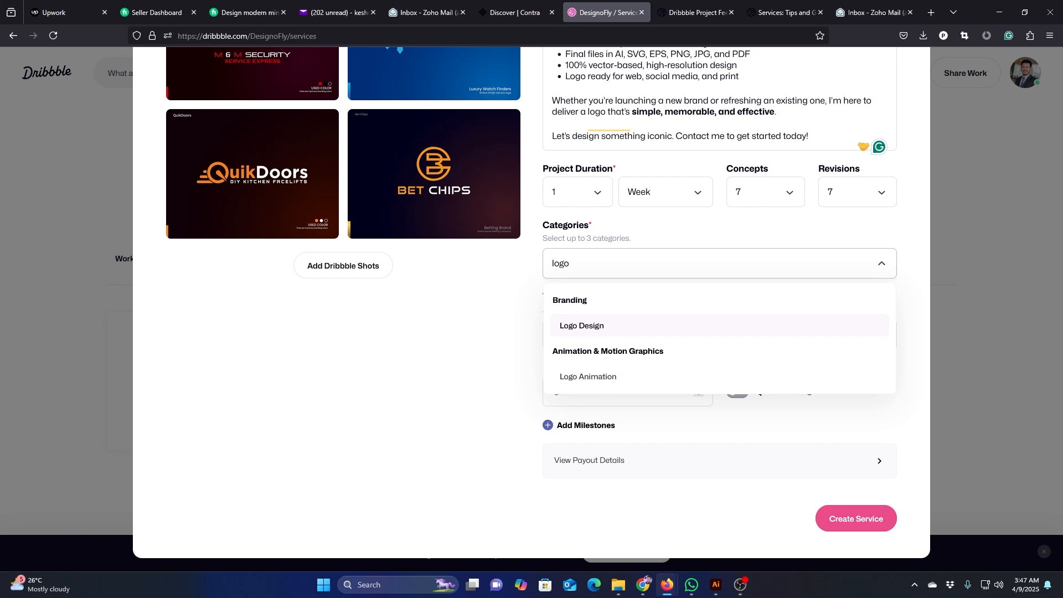
click(603, 326)
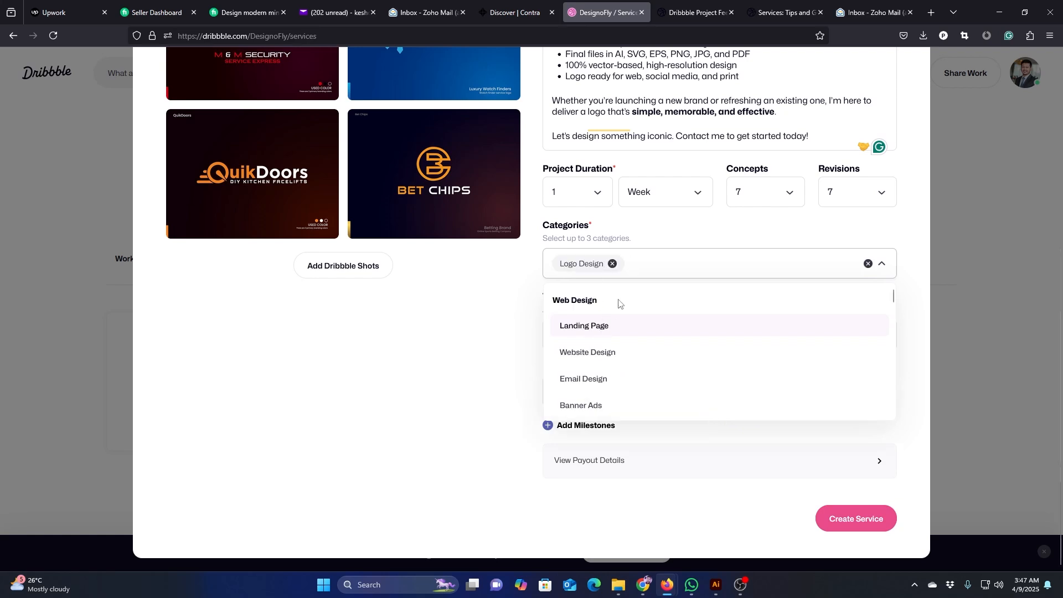
text(brand)
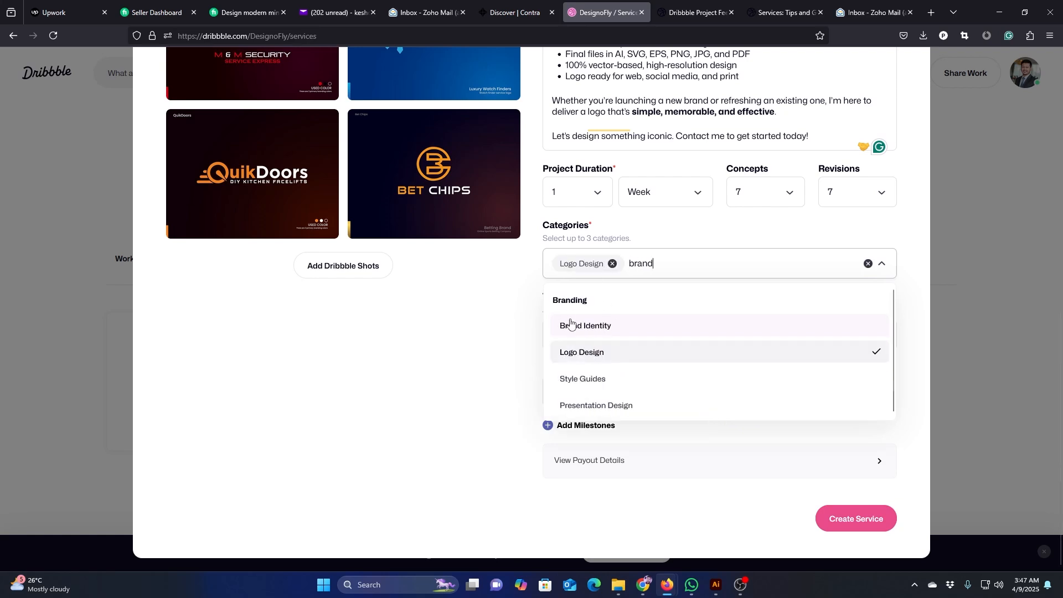
click(602, 327)
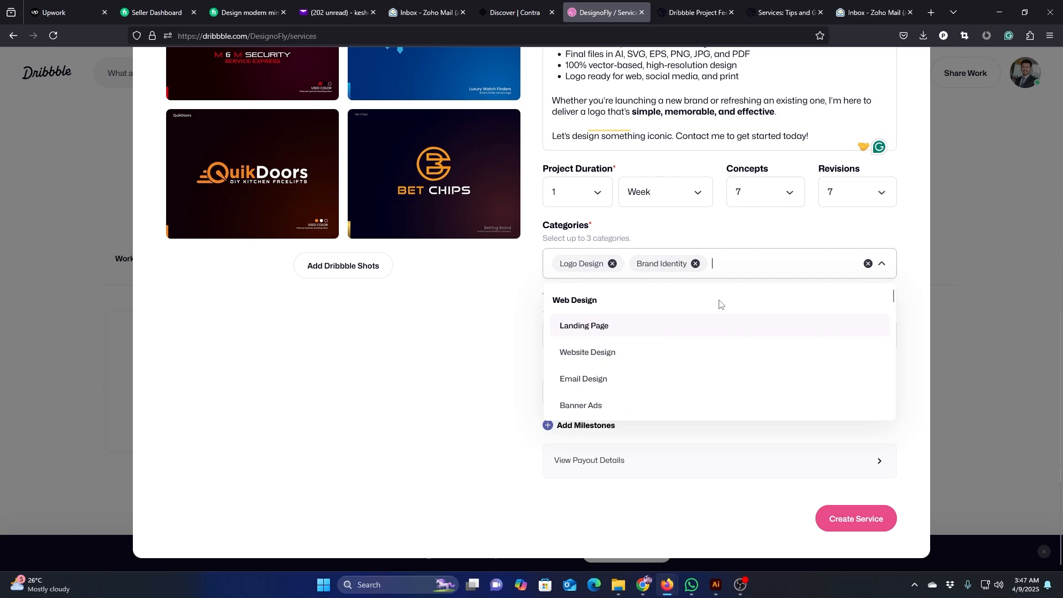
Add Business Cards from the Print Design group as the third service category.
scroll(705, 314, down, 4)
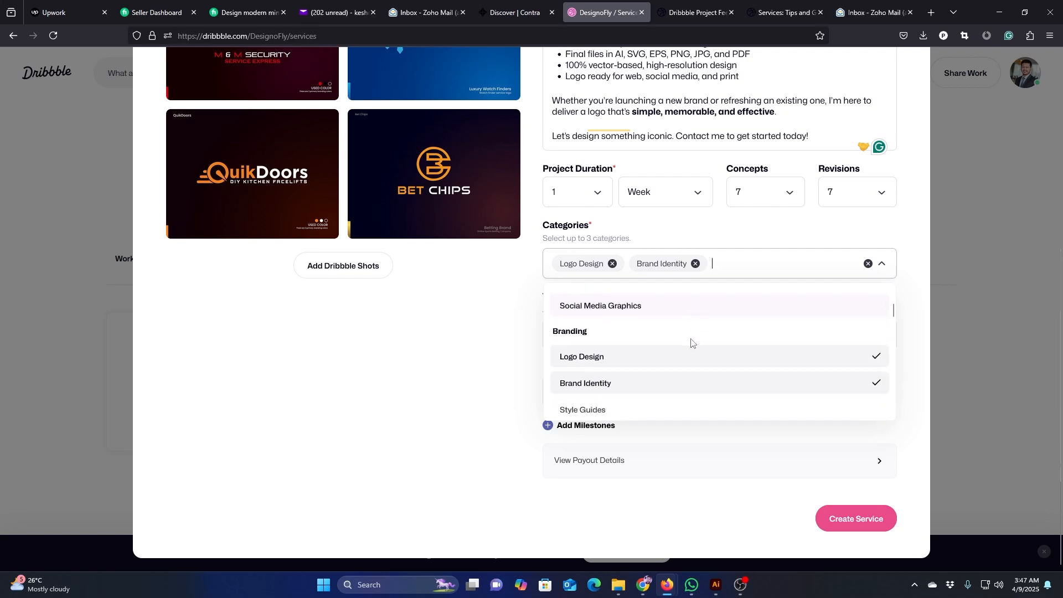
scroll(690, 352, up, 1)
scroll(689, 354, down, 4)
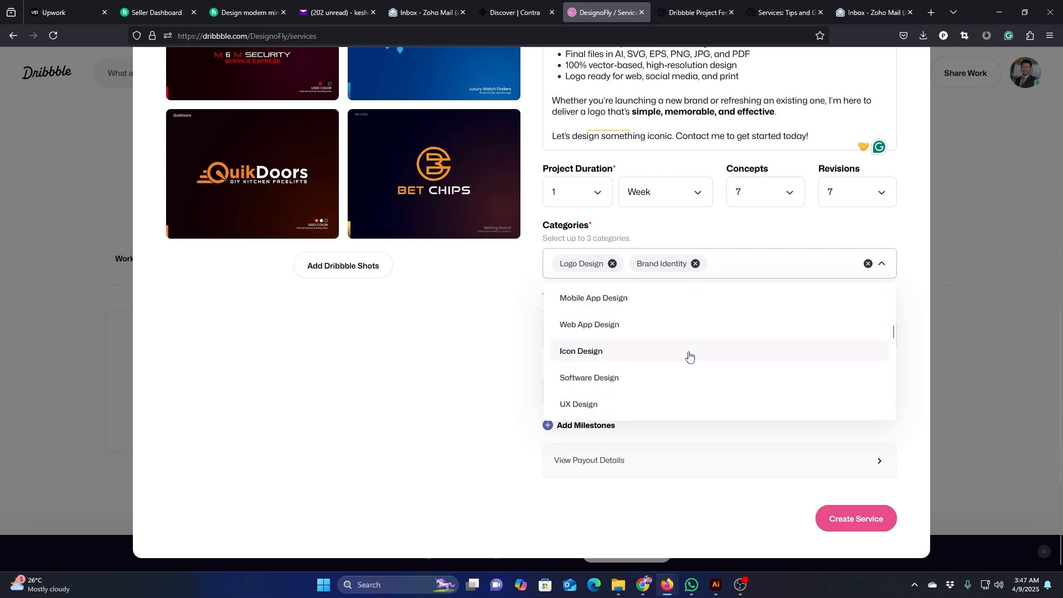
scroll(689, 357, down, 4)
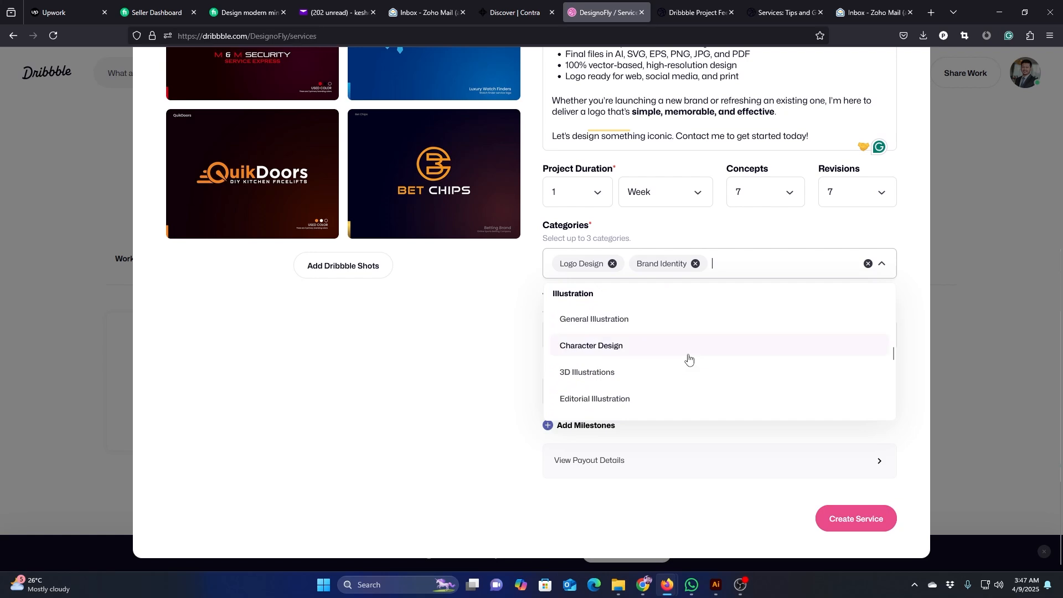
scroll(689, 361, down, 5)
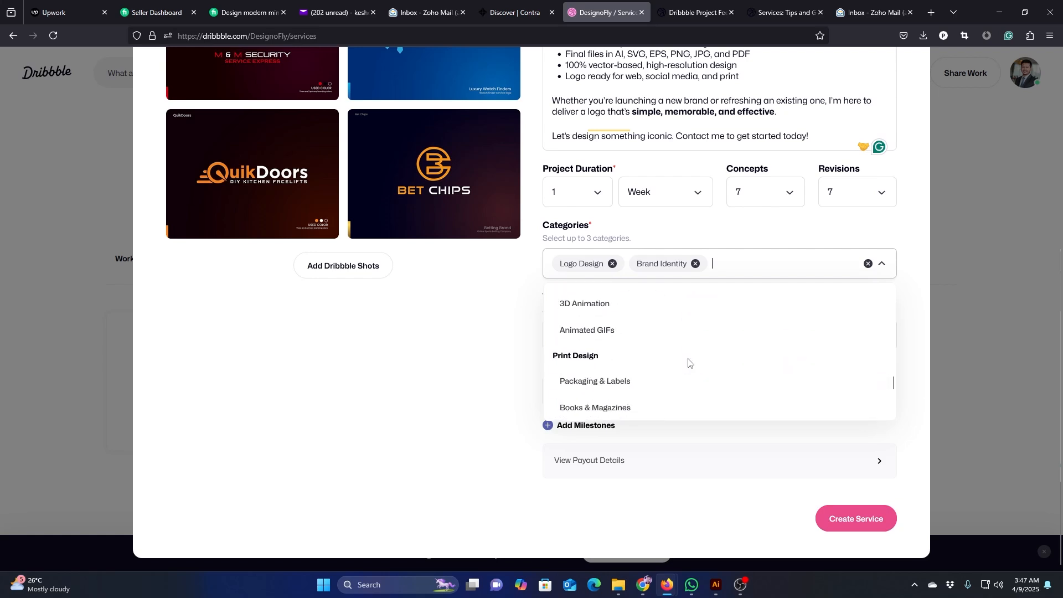
scroll(689, 363, down, 4)
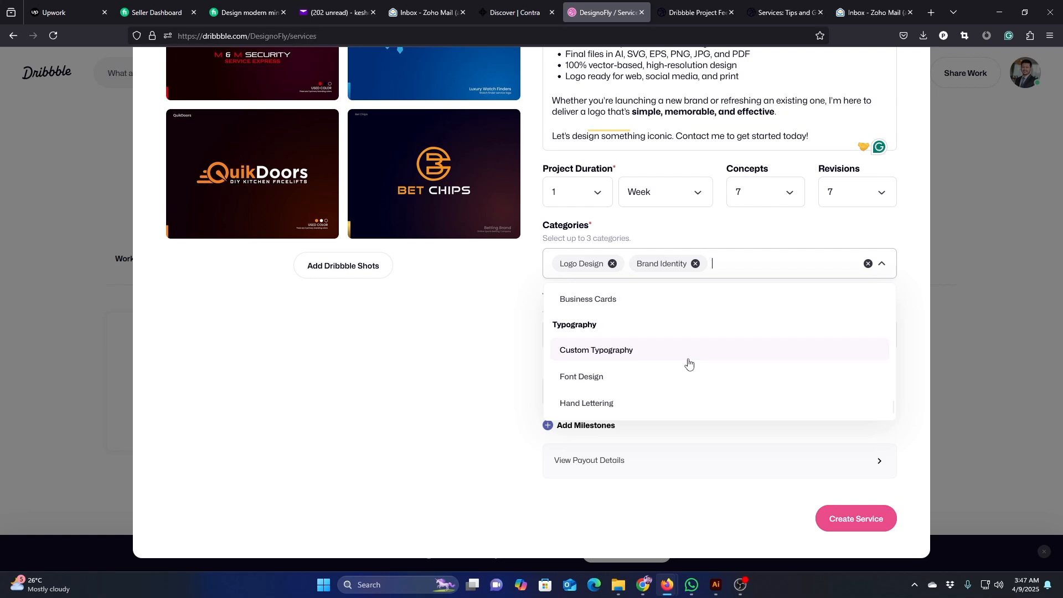
scroll(690, 363, up, 1)
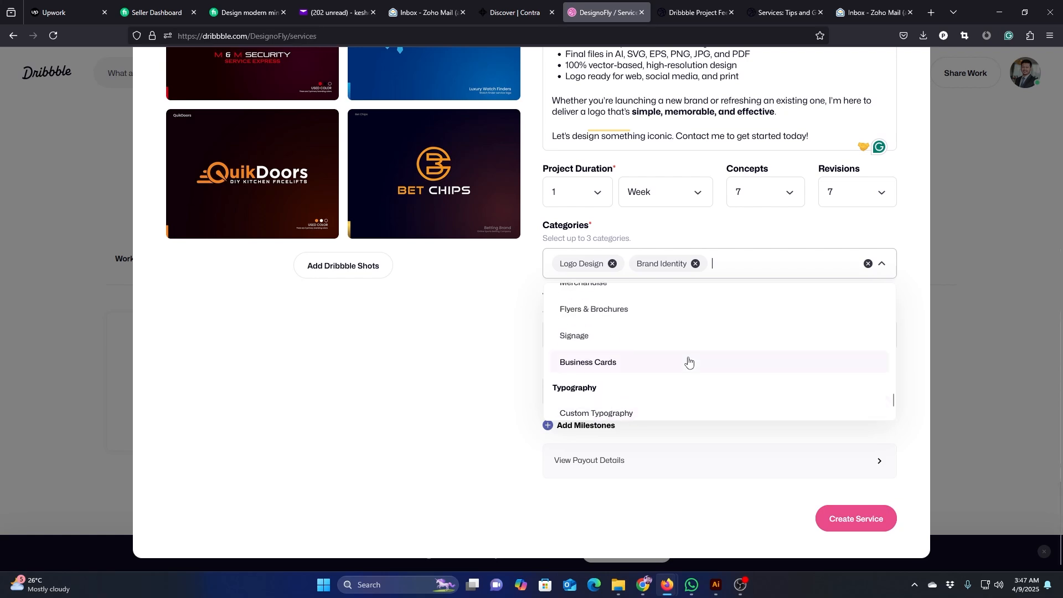
click(689, 362)
click(487, 421)
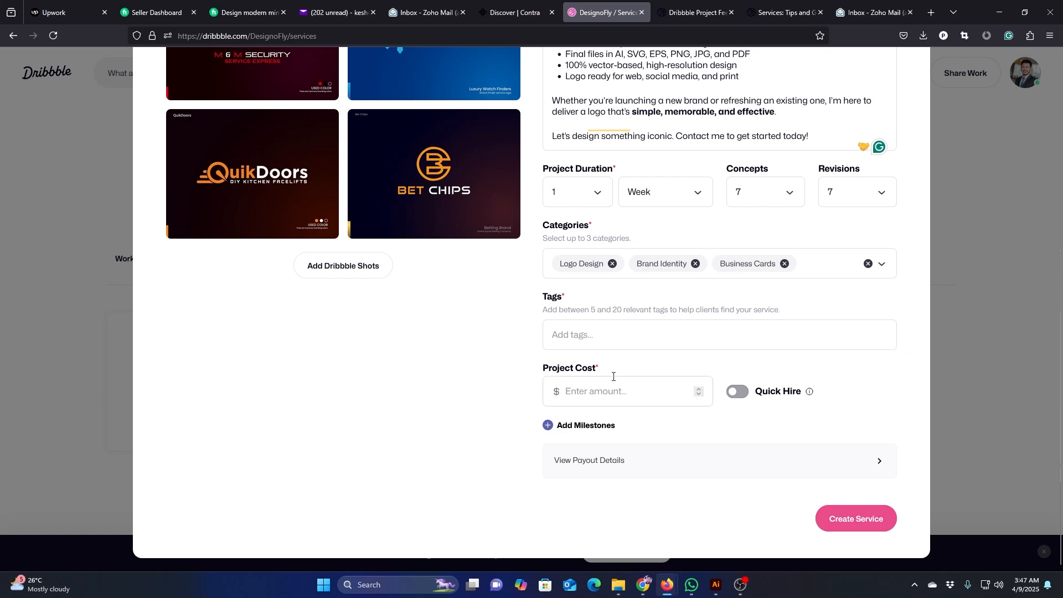
Switch to ChatGPT in Chrome and ask for 20 comma-separated search tags for the minimalist modern logo design services.
click(624, 345)
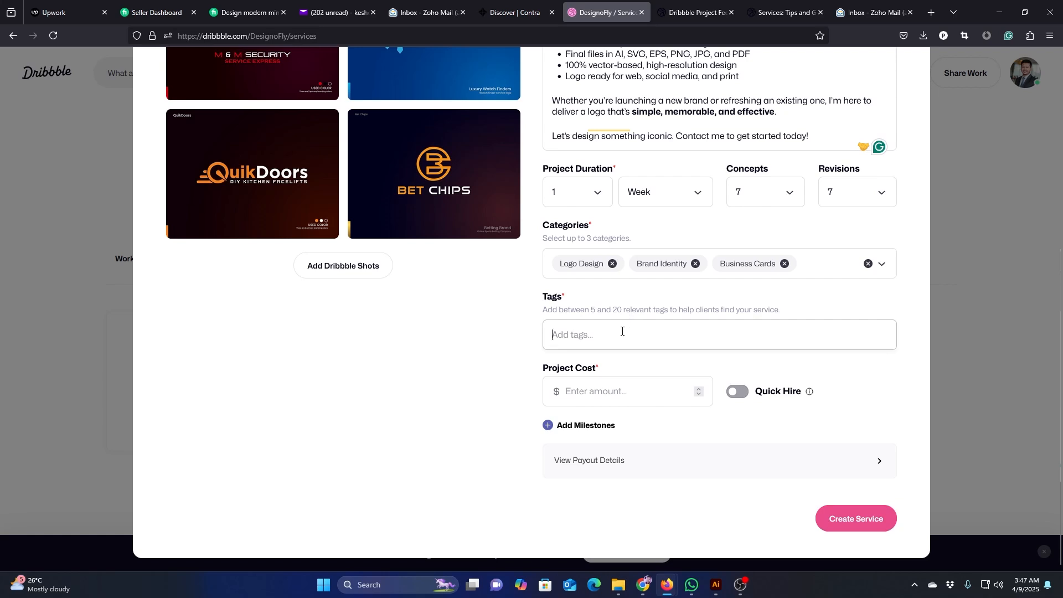
click(643, 585)
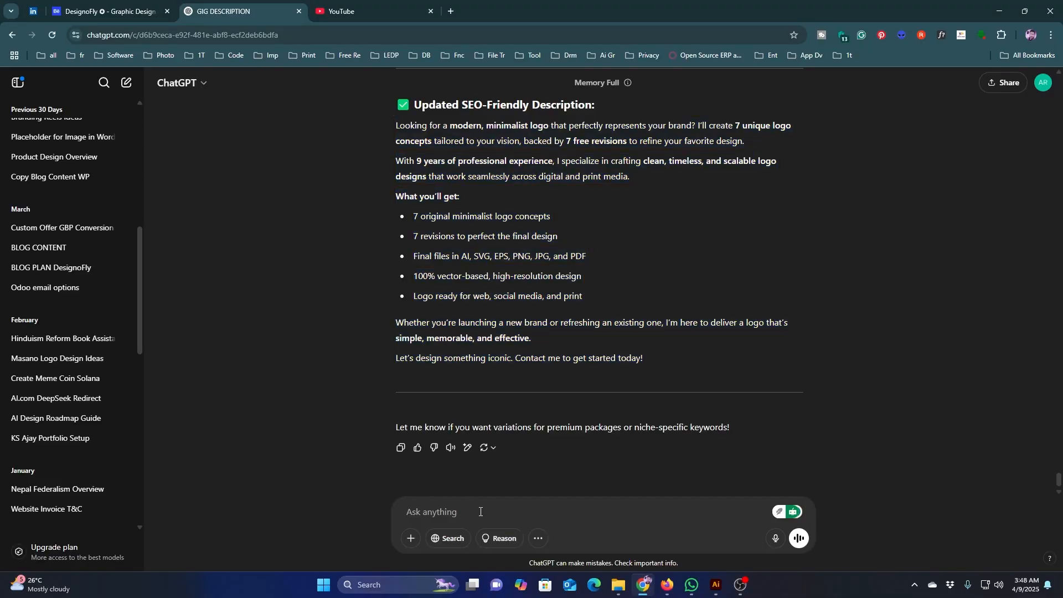
text(I need 20 search tags with comm)
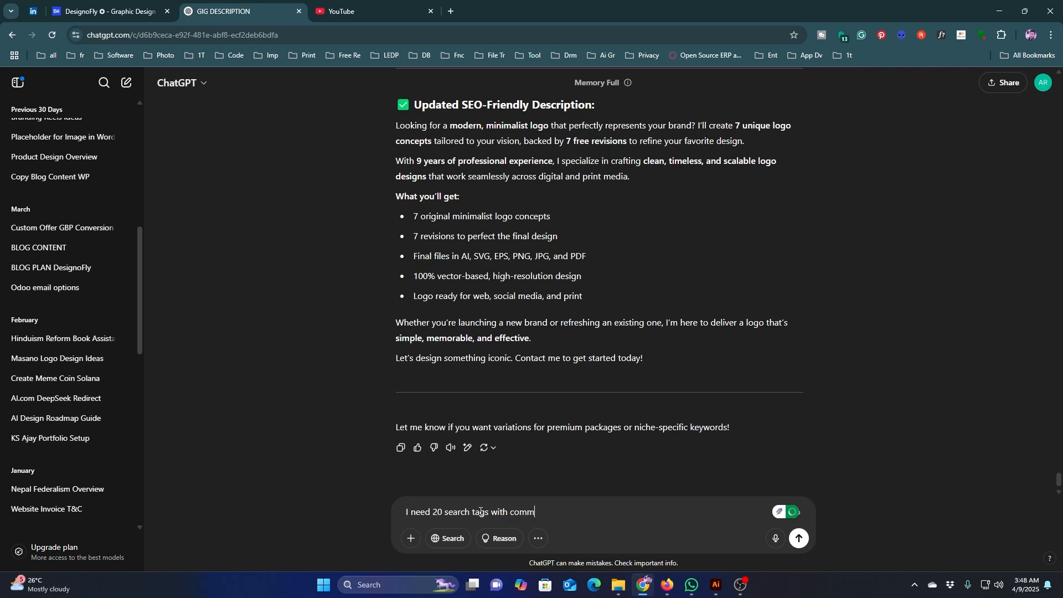
text(as for the minimalist modern logo design services)
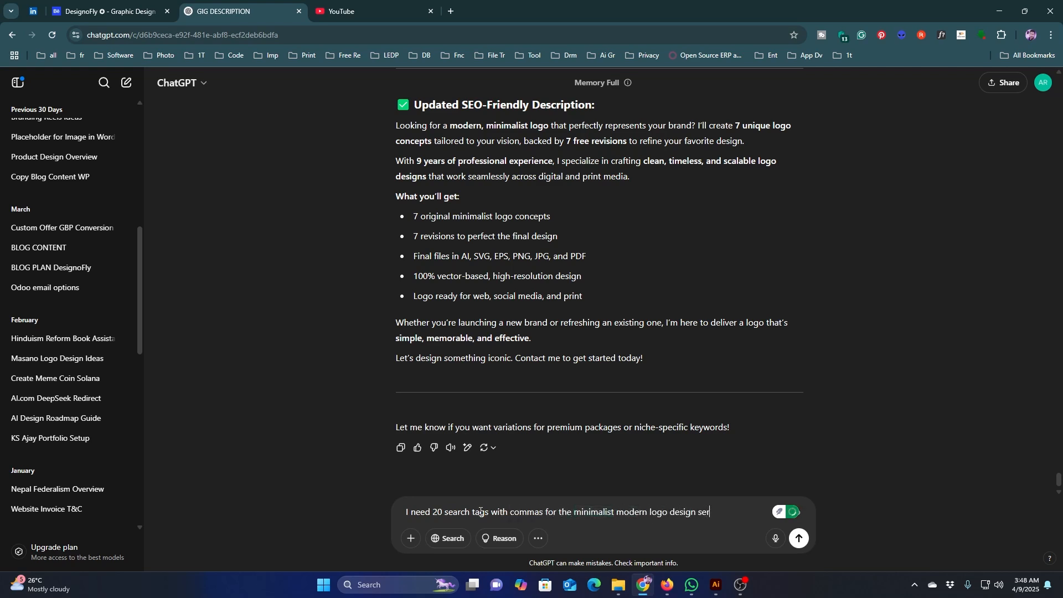
key(Return)
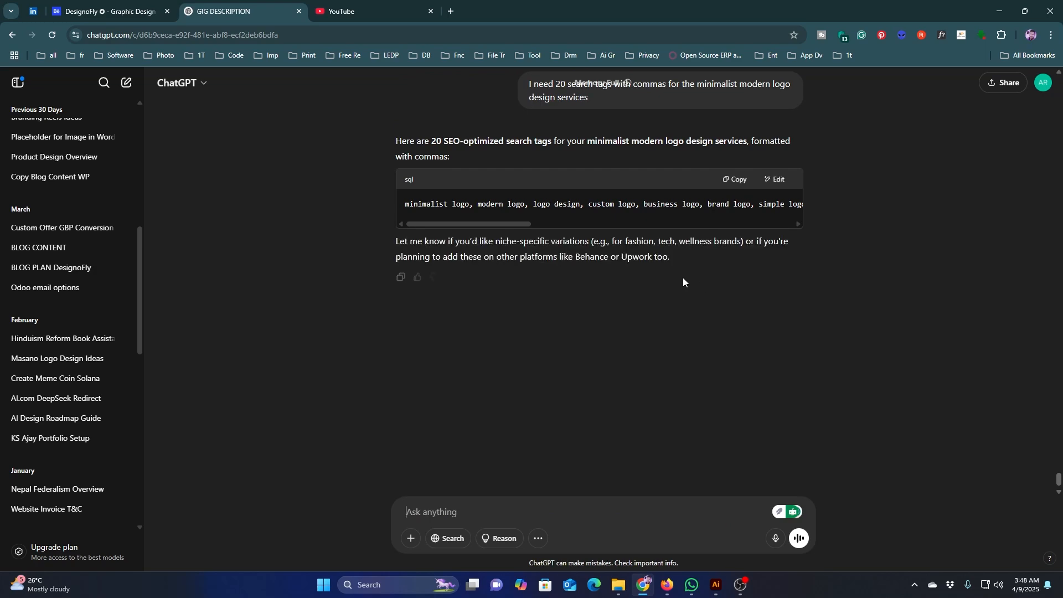
Try to paste ChatGPT's whole comma-separated tag list into the Dribbble service's tags in Firefox, and remove the pasted entry.
click(732, 180)
click(667, 586)
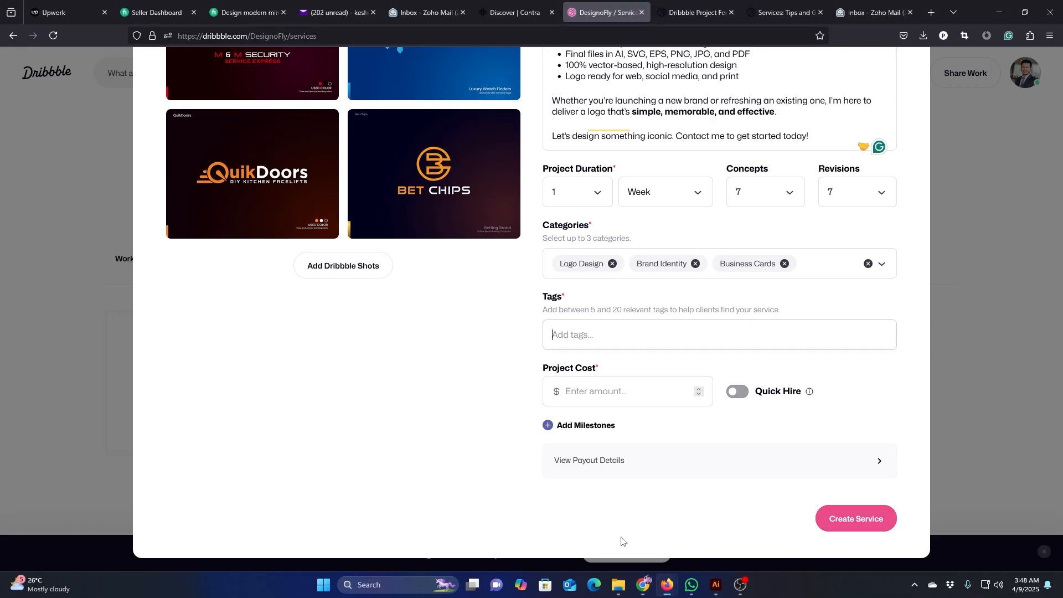
click(581, 331)
key(ctrl+v)
click(613, 370)
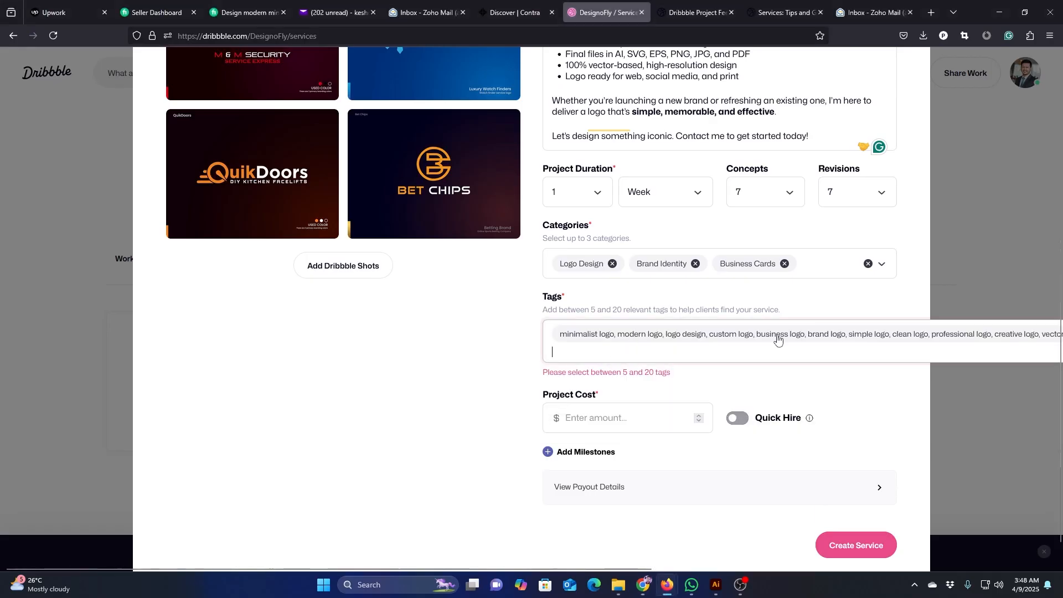
scroll(808, 344, right, 10)
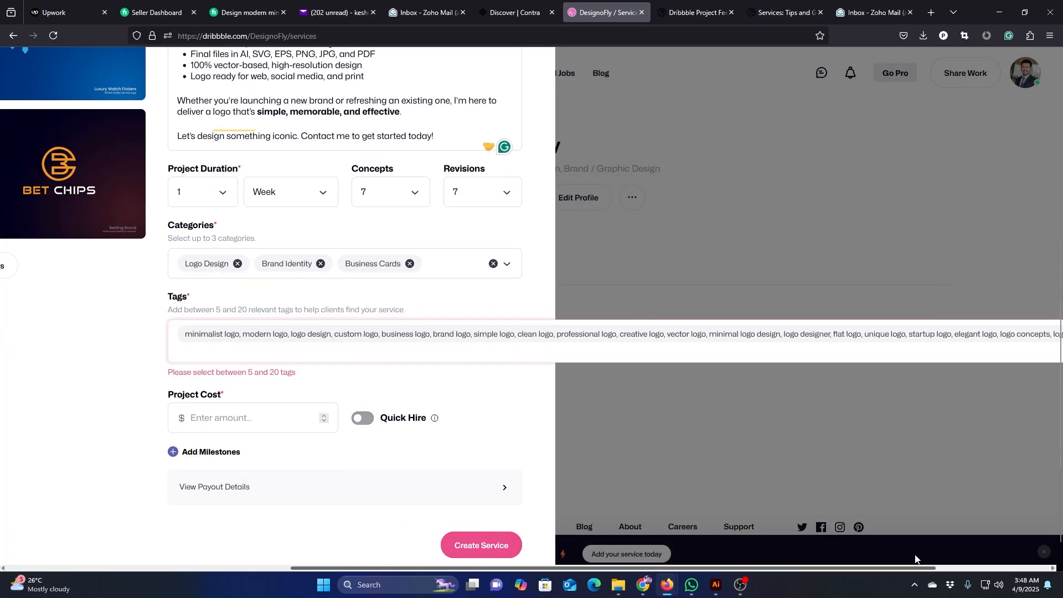
click(1037, 334)
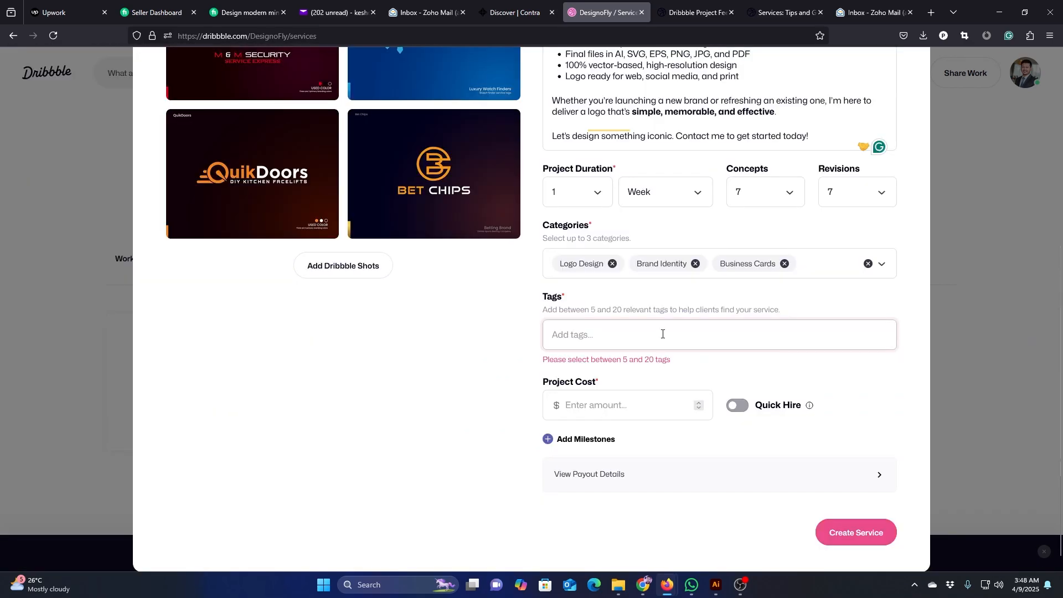
Open the keyword list for editing in ChatGPT, copy "minimalist logo" and add it as a tag on the Dribbble service.
click(642, 585)
click(775, 179)
drag(488, 148, 403, 152)
key(ctrl+c)
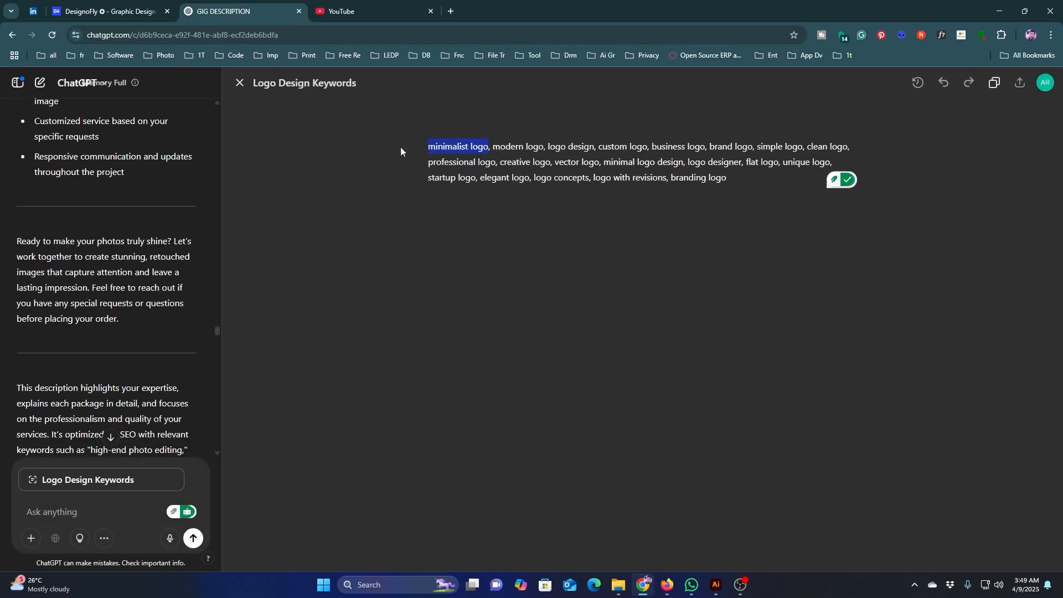
mouse_move(666, 585)
click(723, 528)
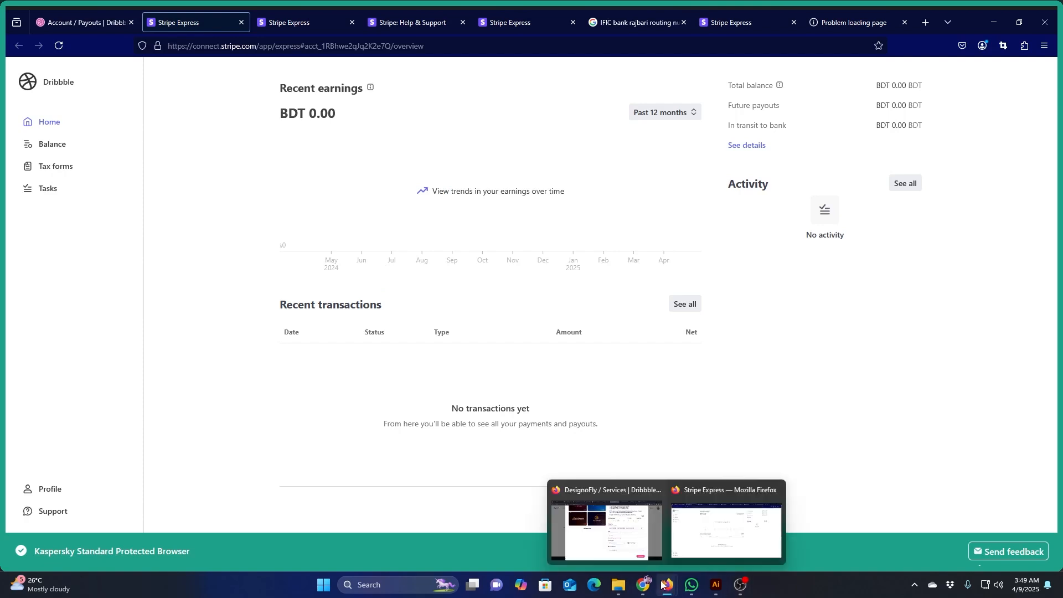
click(609, 529)
key(ctrl+v)
key(Return)
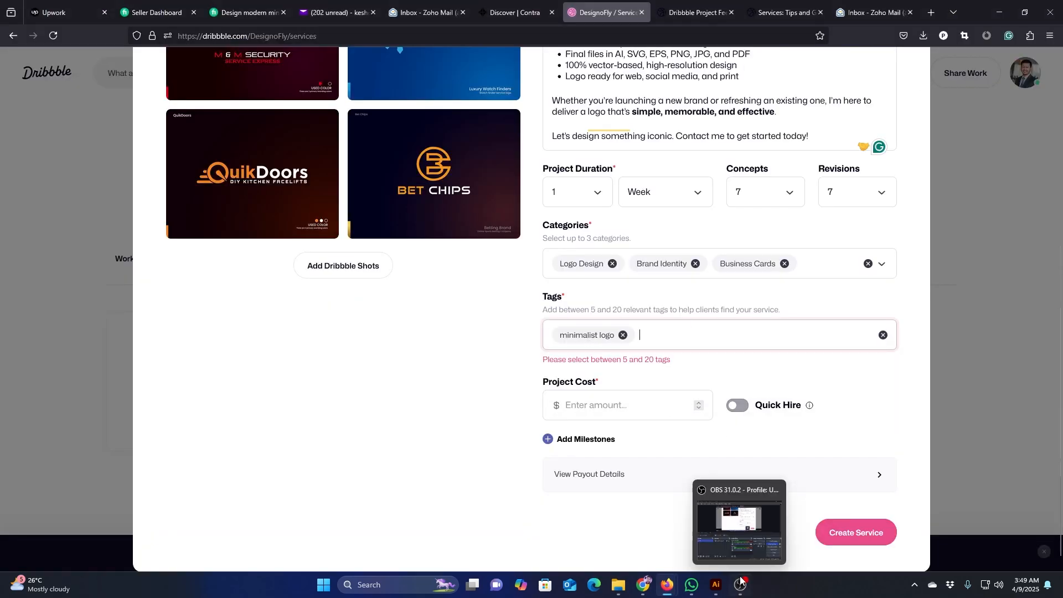
Check the ChatGPT keyword list and add the tags "modern logo", "custom logo" and "business logo" to the Dribbble service.
click(640, 557)
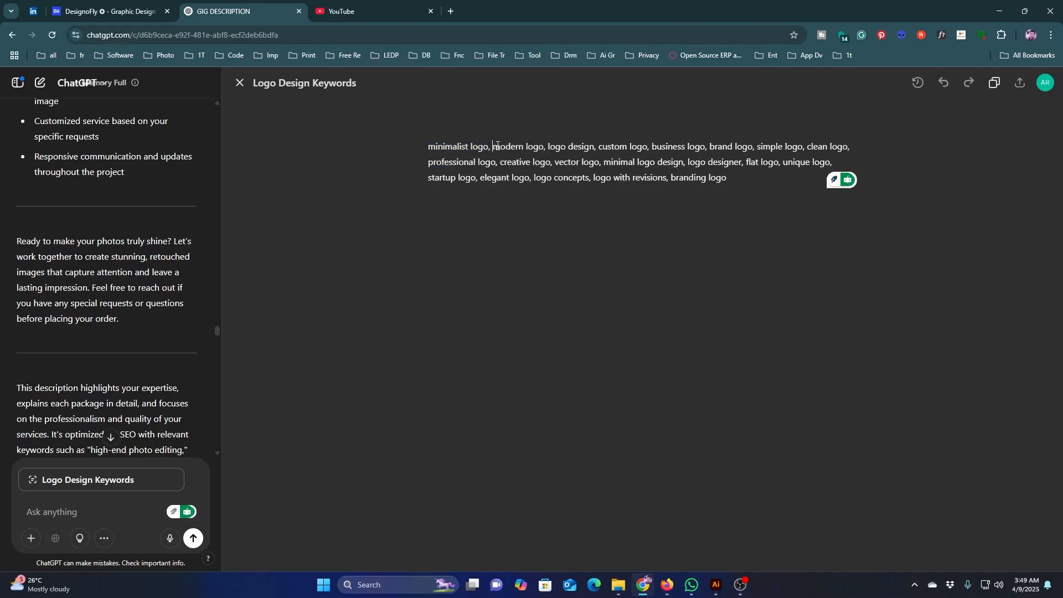
drag(493, 147, 542, 145)
mouse_move(669, 586)
click(610, 529)
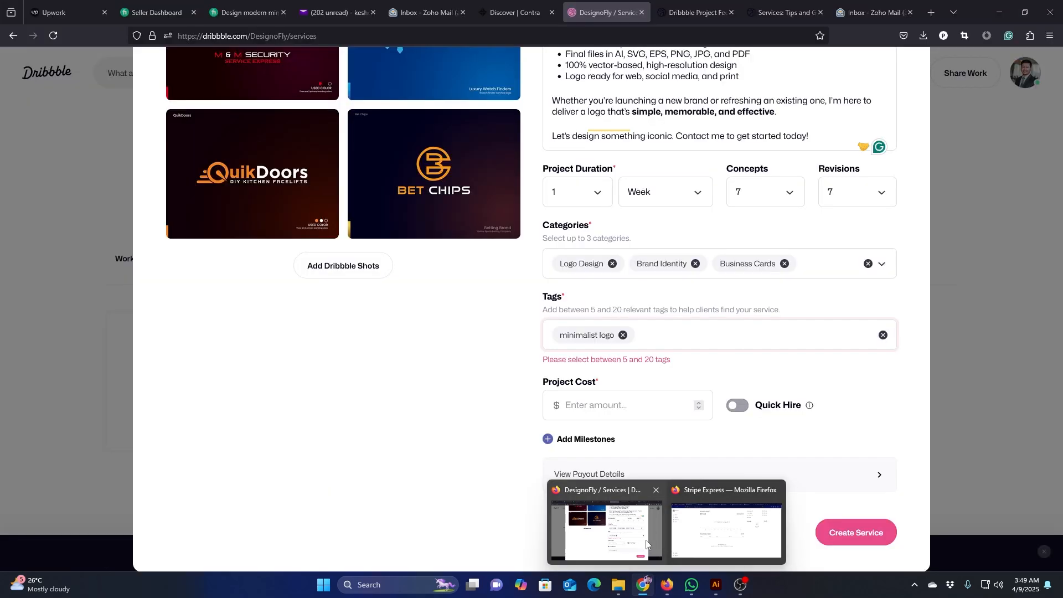
text(modern logo)
key(Return)
text(custom logo)
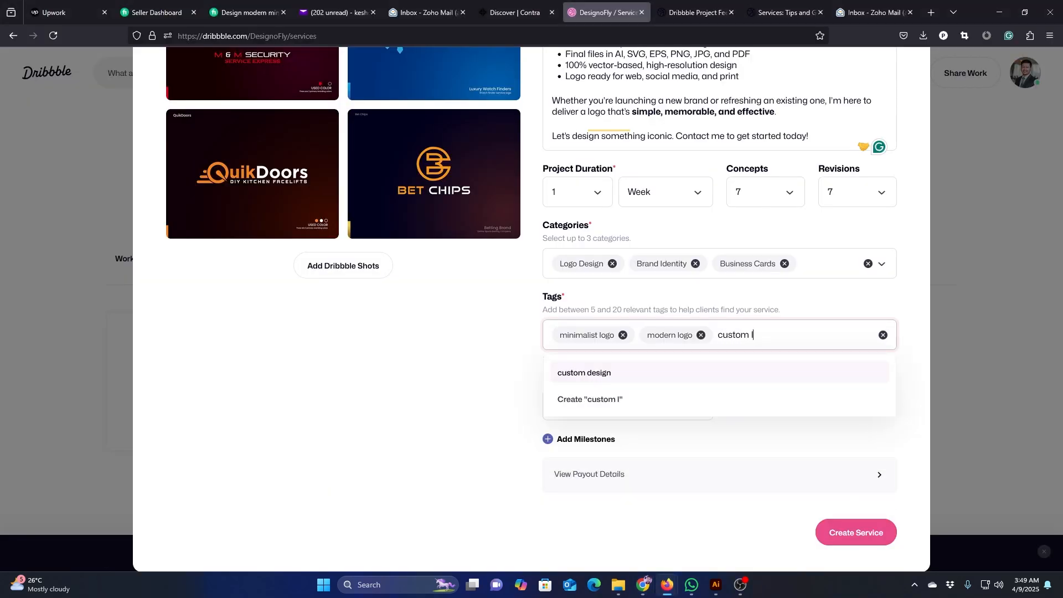
key(Return)
text(business logo)
key(Return)
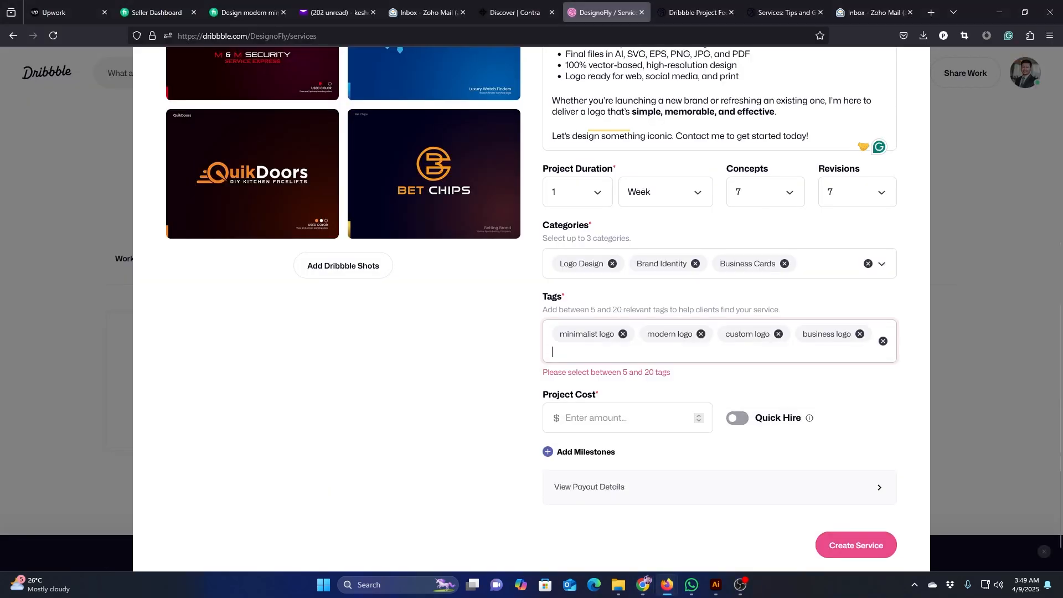
Consult the ChatGPT keyword list again and add the tags "brand logo design" and "simple logo design" to the service.
click(645, 586)
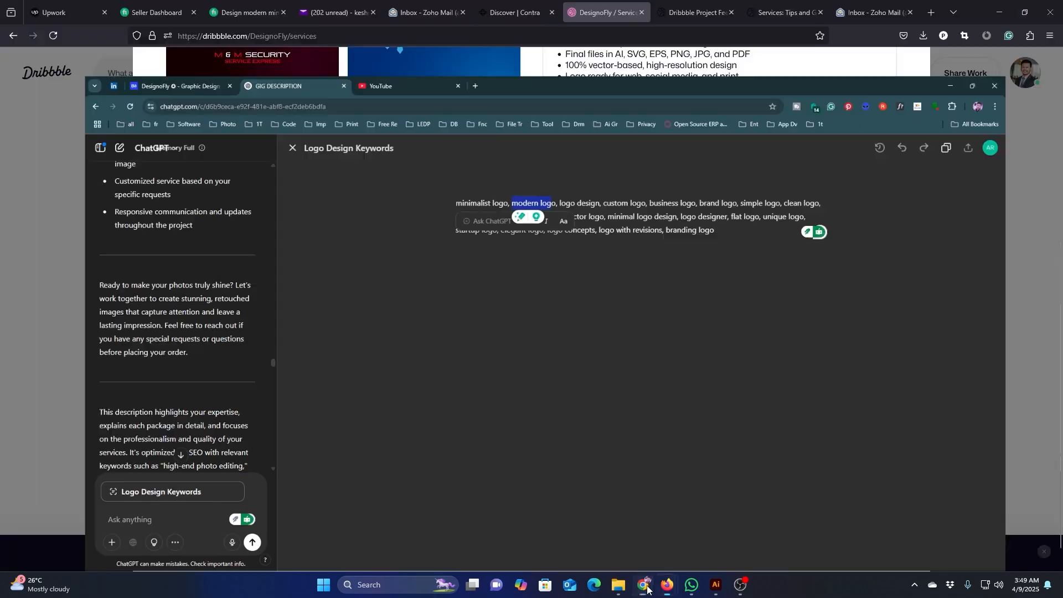
click(668, 585)
text(brand logo simple logo)
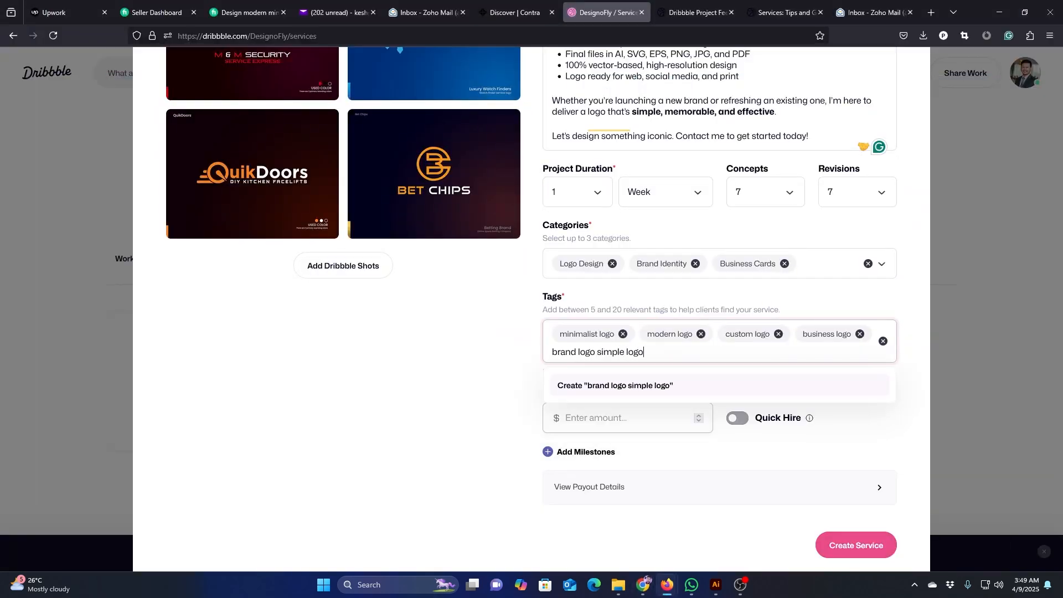
key(BackSpace)
key(BackSpace)
key(BackSpace)
key(BackSpace)
key(BackSpace)
key(BackSpace)
key(BackSpace)
key(BackSpace)
key(BackSpace)
key(BackSpace)
key(BackSpace)
text(design)
key(Return)
text(simple logo design)
key(Return)
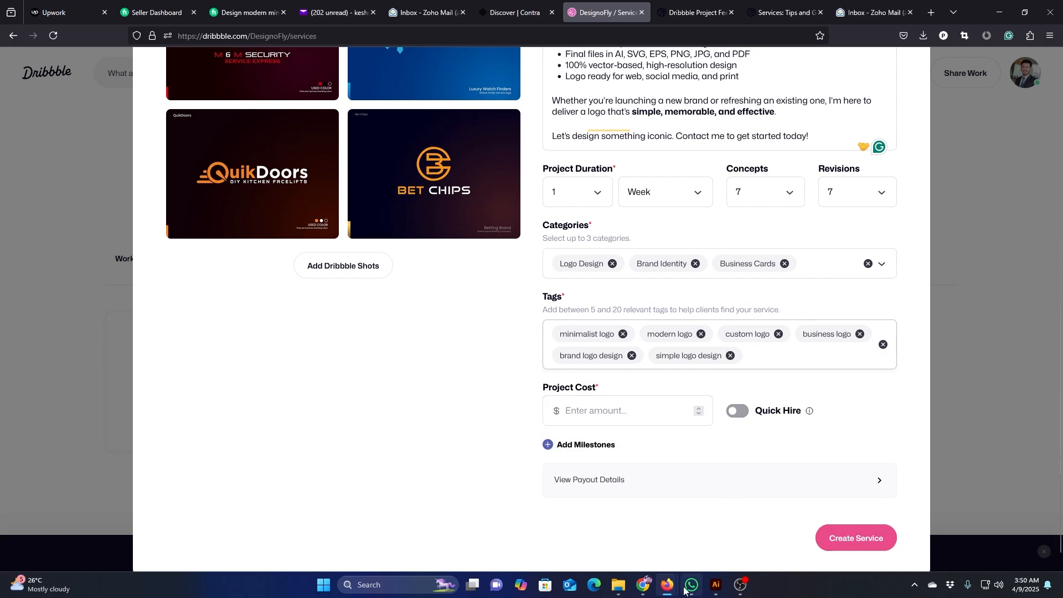
Check the ChatGPT keyword list and add the tags "minimal logo design", "logo design" and "flat logo" to the Dribbble service.
click(642, 585)
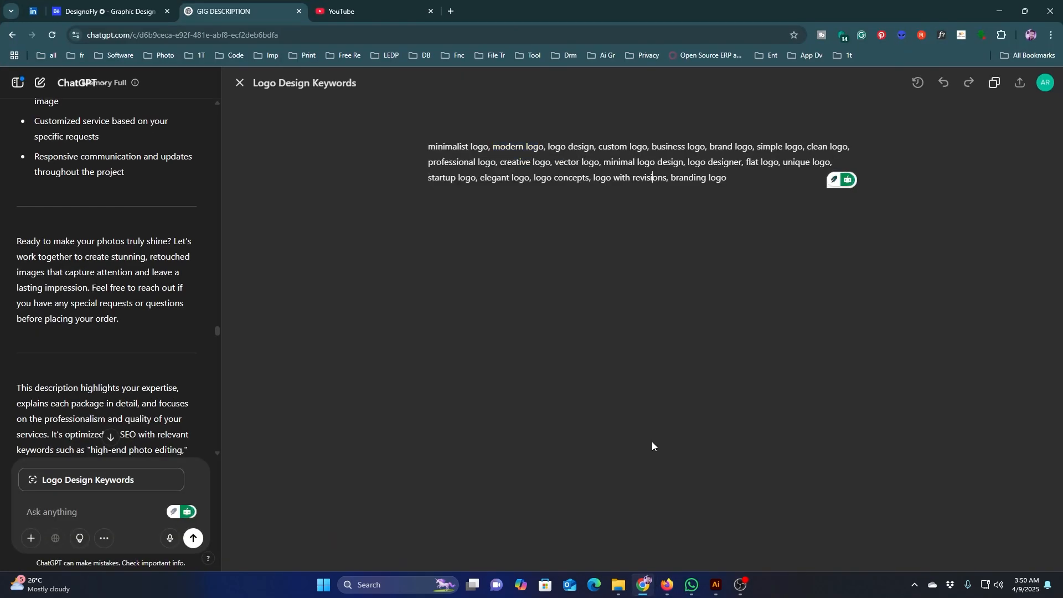
click(667, 583)
click(702, 533)
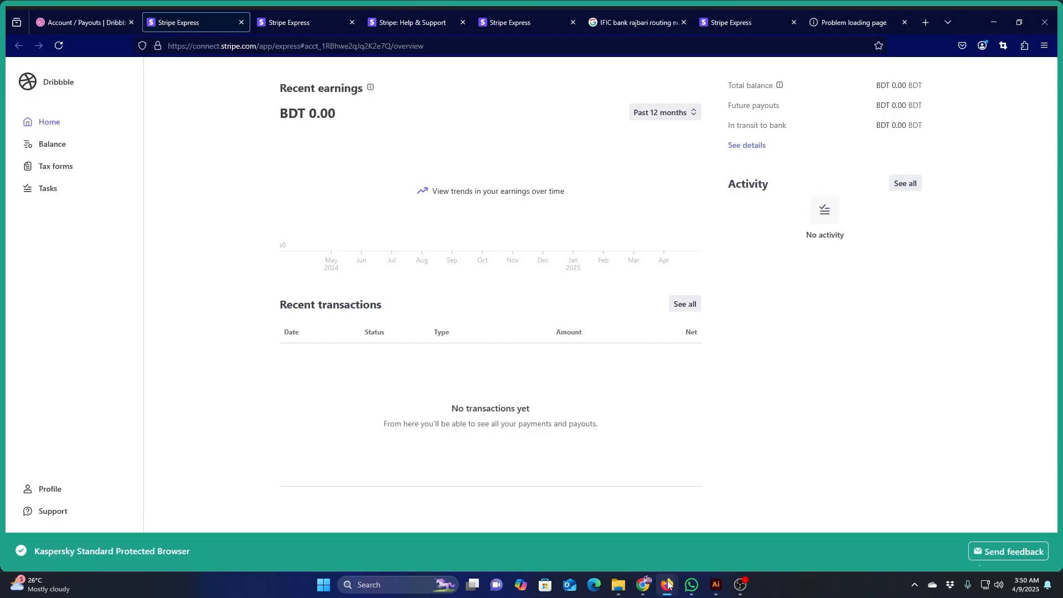
click(667, 583)
click(612, 529)
click(760, 356)
text(minimal logo design)
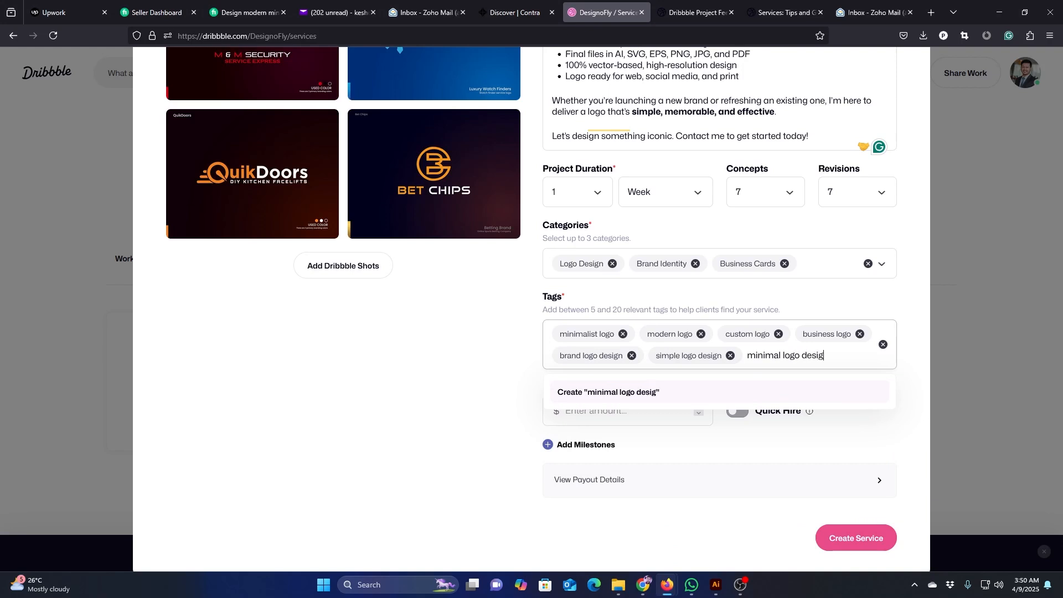
key(Return)
text(logo design)
key(Return)
text(flat logo)
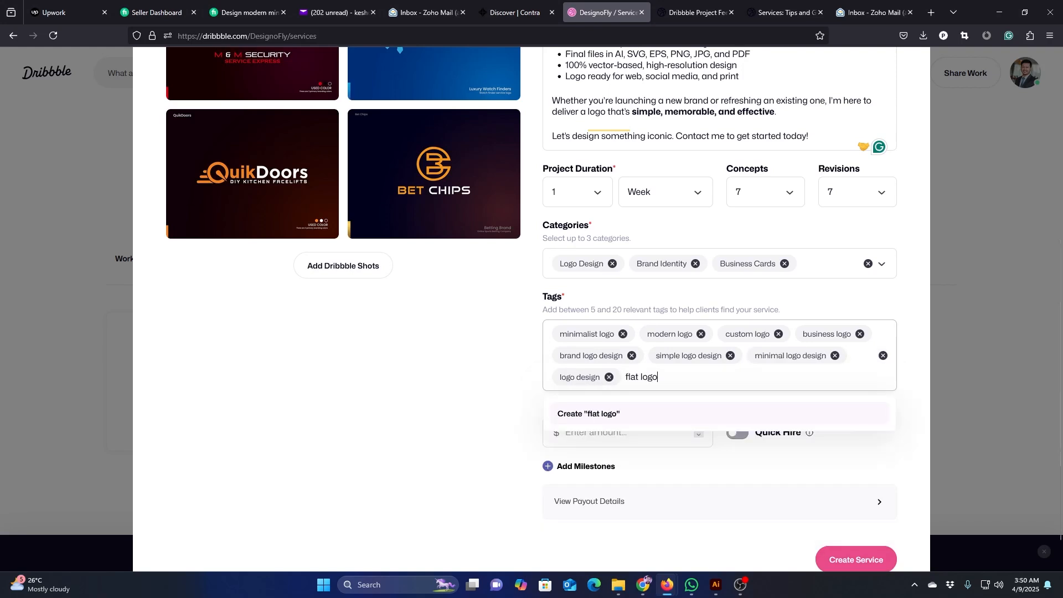
key(Return)
Look at the ChatGPT keyword list again and add the tags "vector logo" and "startup logo design" to the service.
mouse_move(642, 585)
click(636, 530)
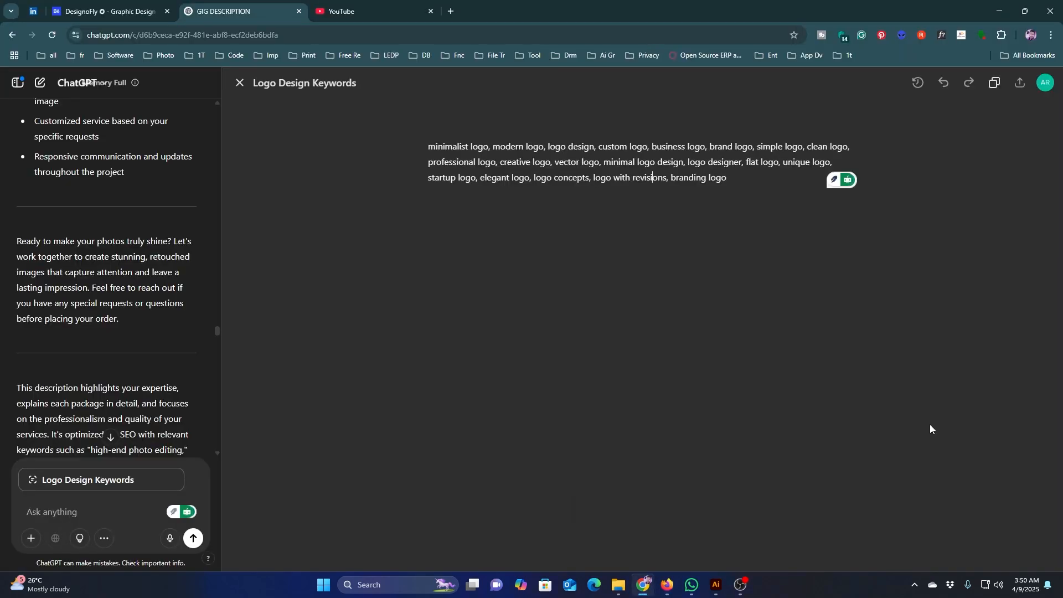
click(609, 540)
text(ve)
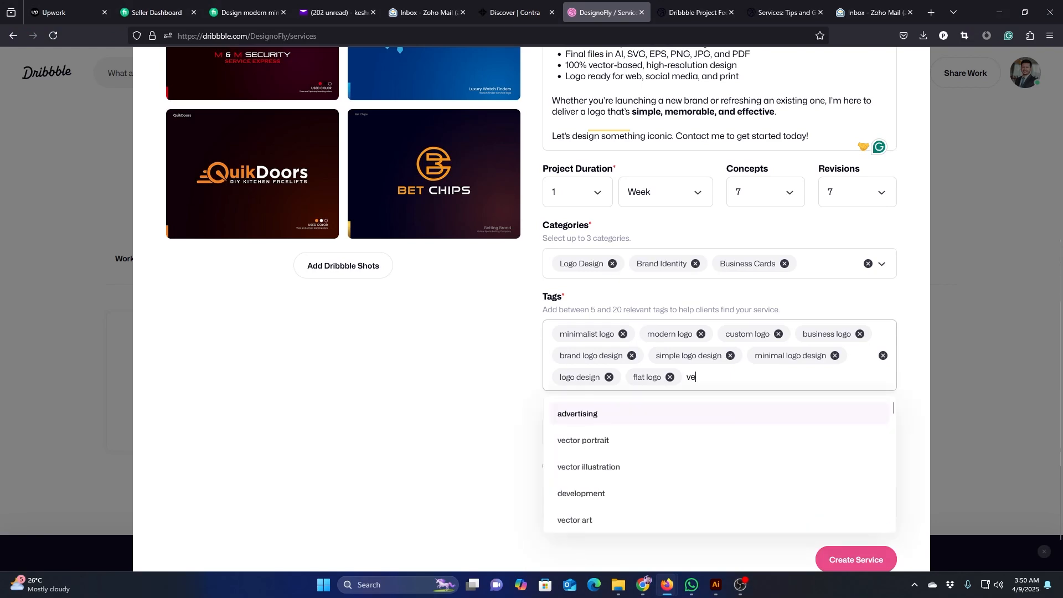
text(ctor logo)
key(Return)
text(startu)
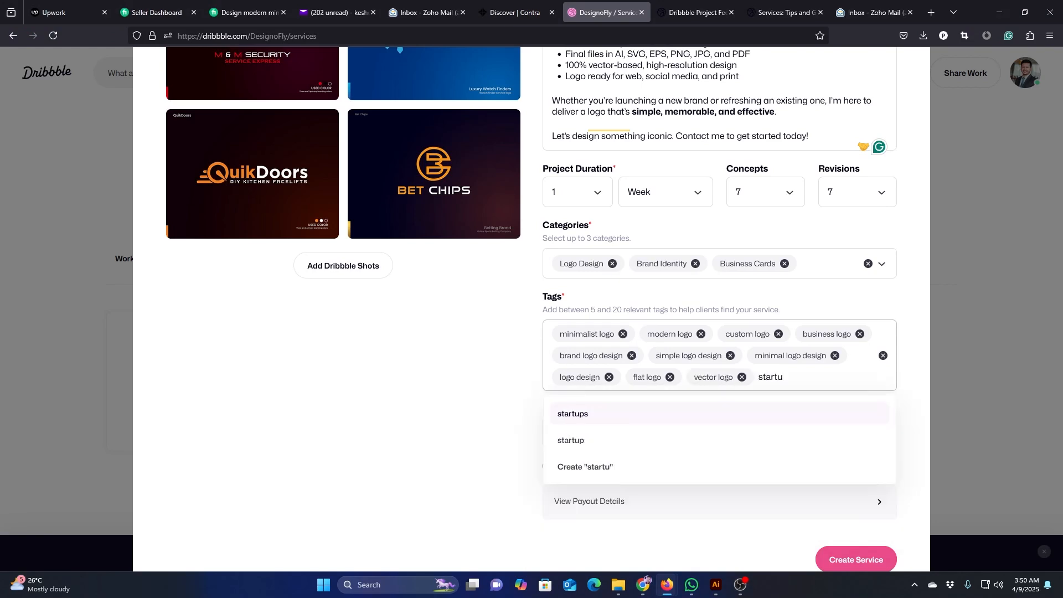
text(p logo design)
key(Return)
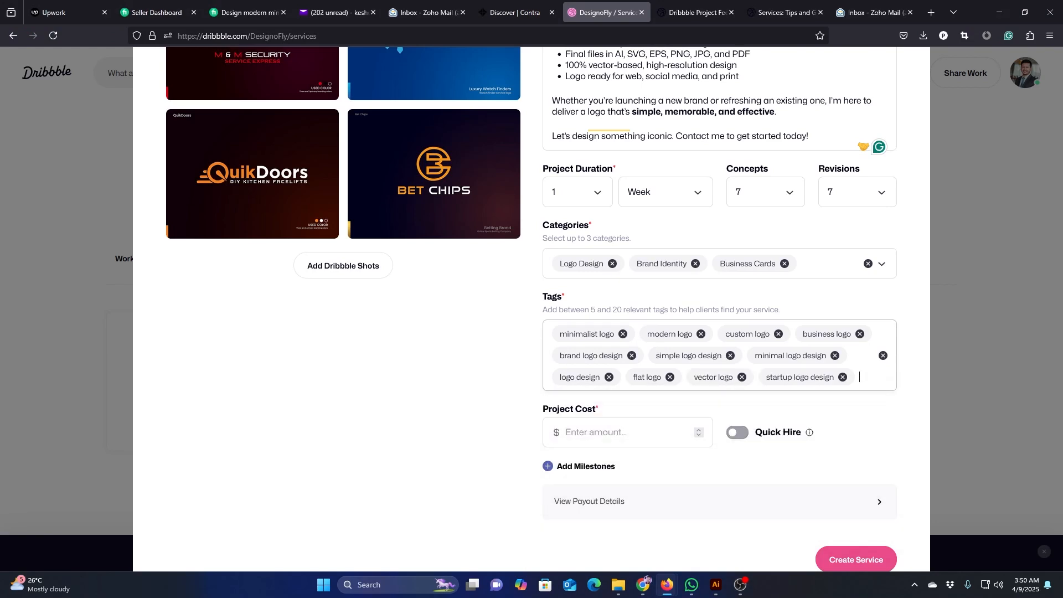
Consult the ChatGPT keyword list, add the tags "elegant logo" and "logo with revisions", and deselect the existing "logo design" tag.
mouse_move(643, 585)
click(642, 547)
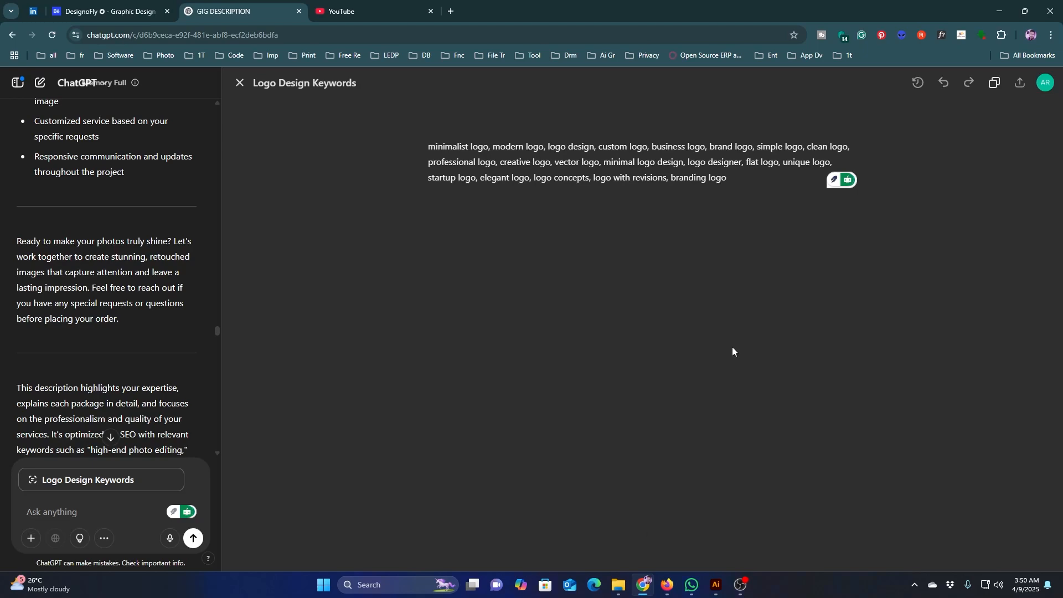
click(715, 529)
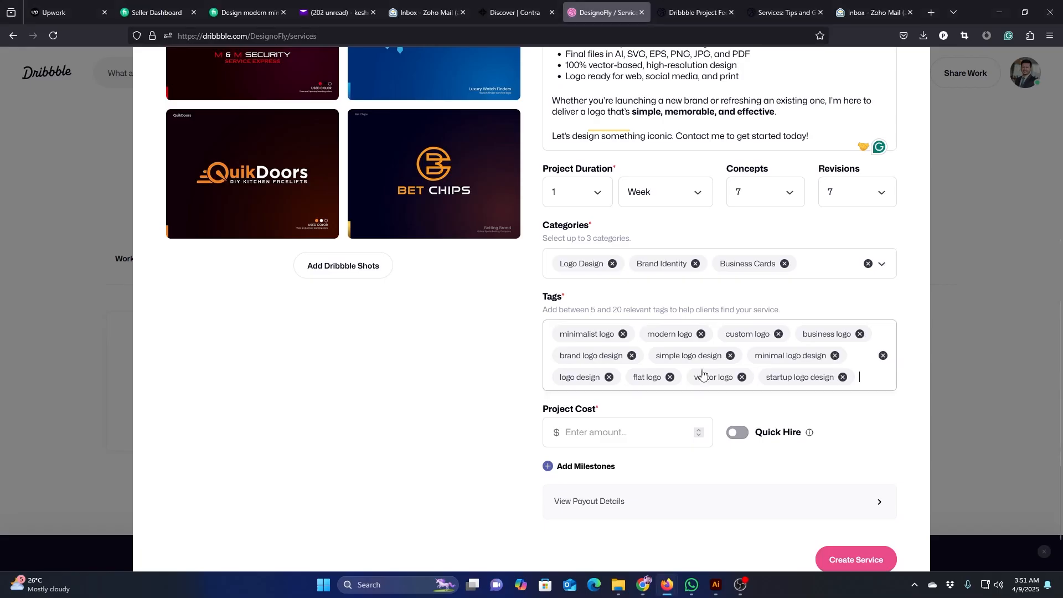
text(elegant logo)
key(Return)
text(logo design)
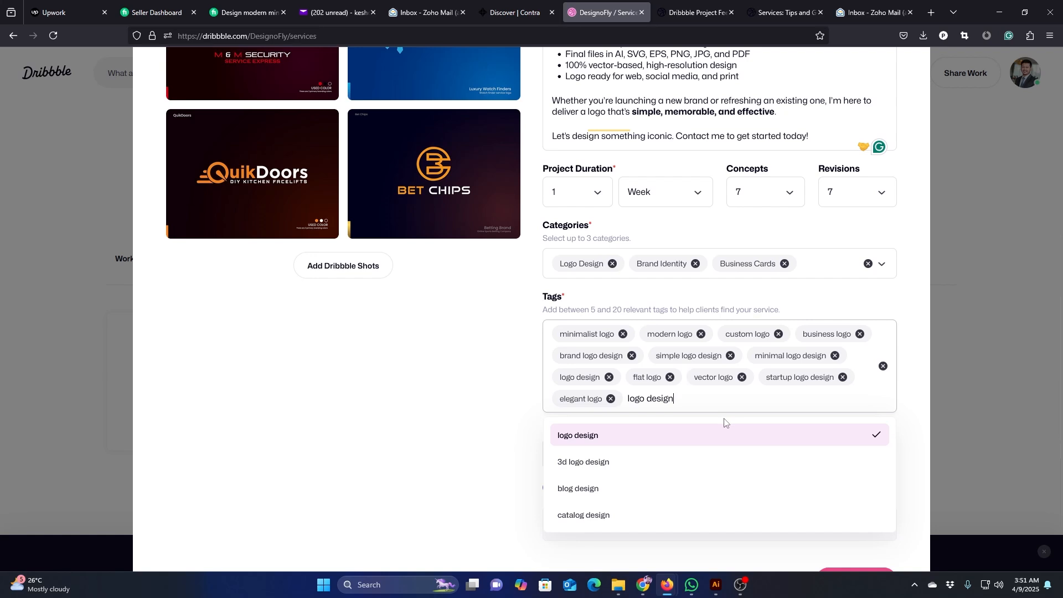
key(Return)
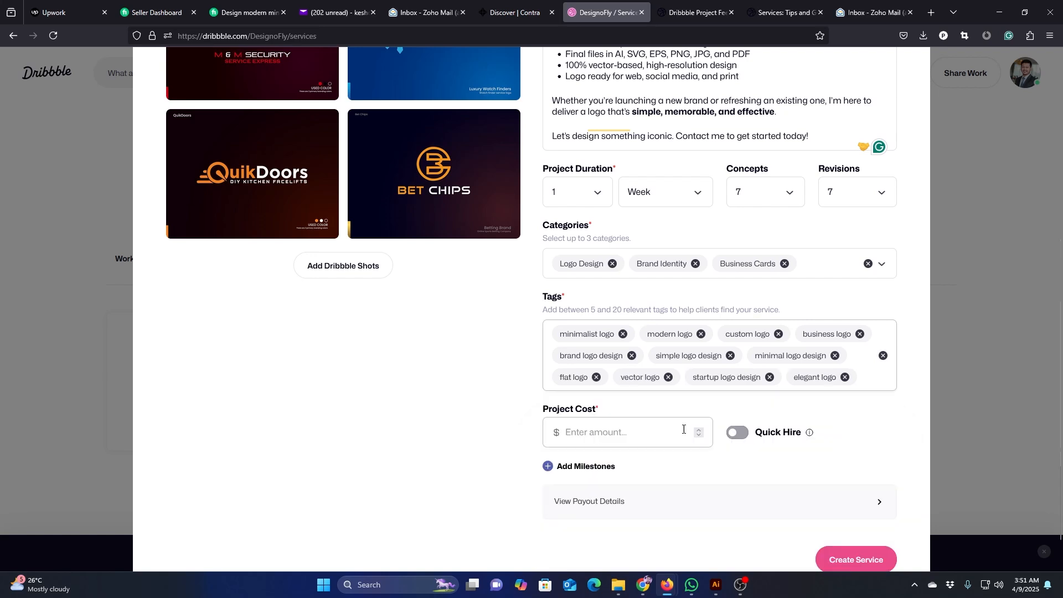
text(logo with revisions)
key(Return)
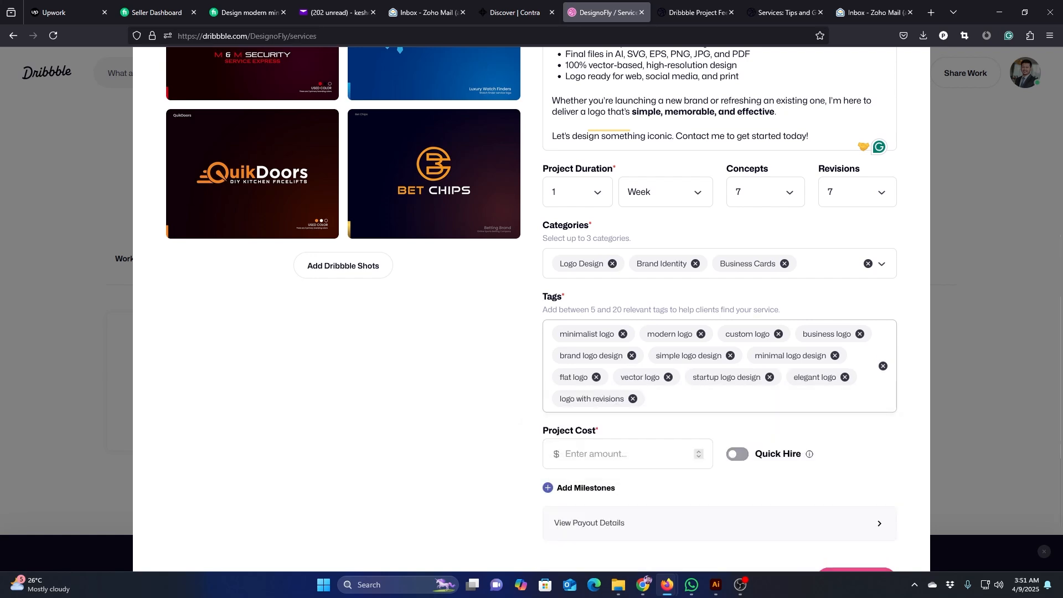
Try to add "logo" as a further custom tag on the service.
text(logo)
scroll(615, 487, down, 4)
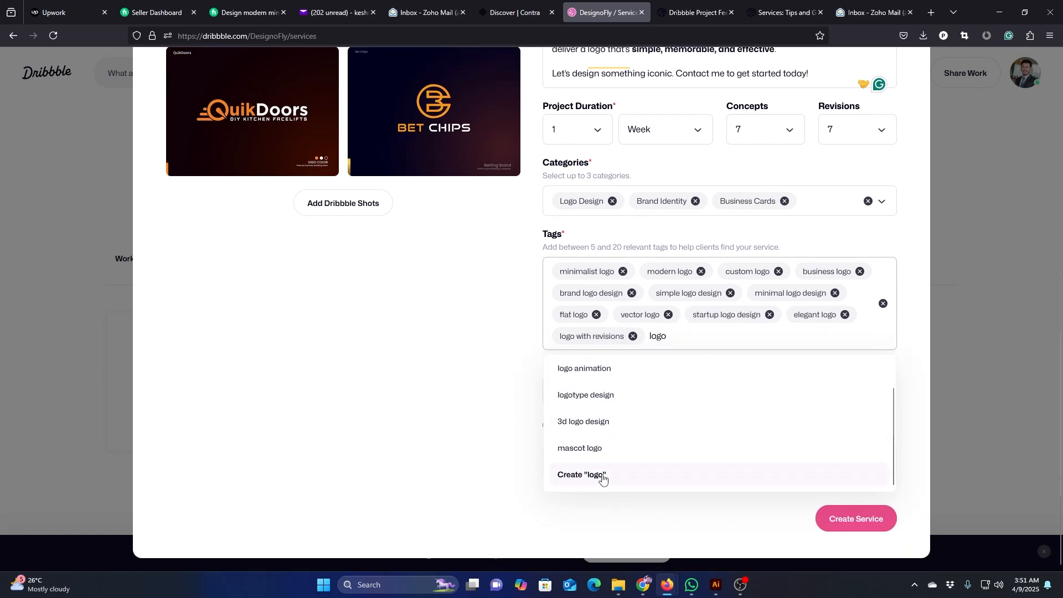
click(600, 476)
click(719, 336)
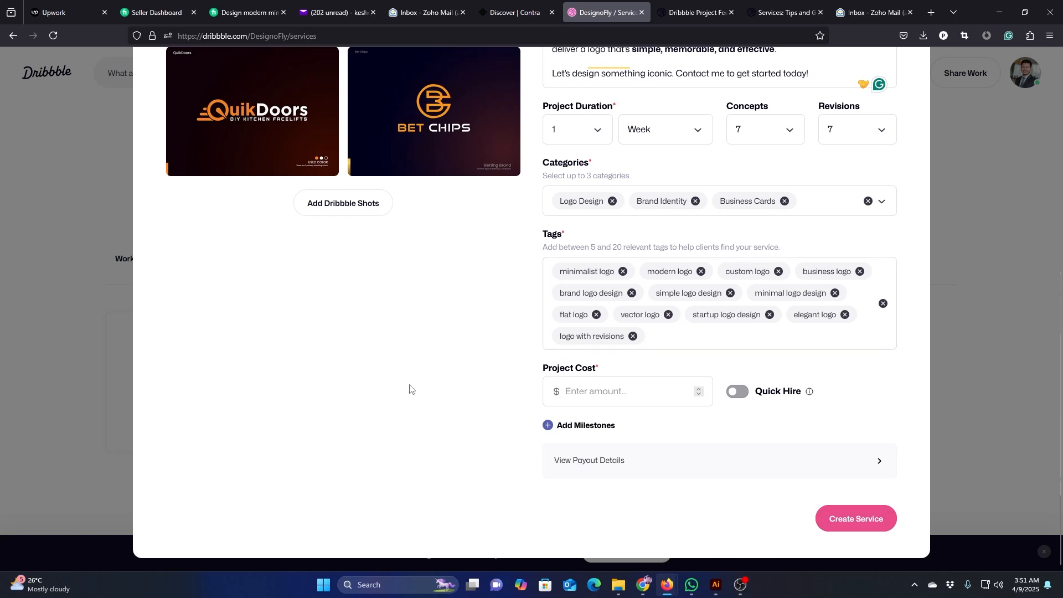
Set the project cost to $100 with Quick Hire enabled, and remove the project milestones.
scroll(418, 328, up, 7)
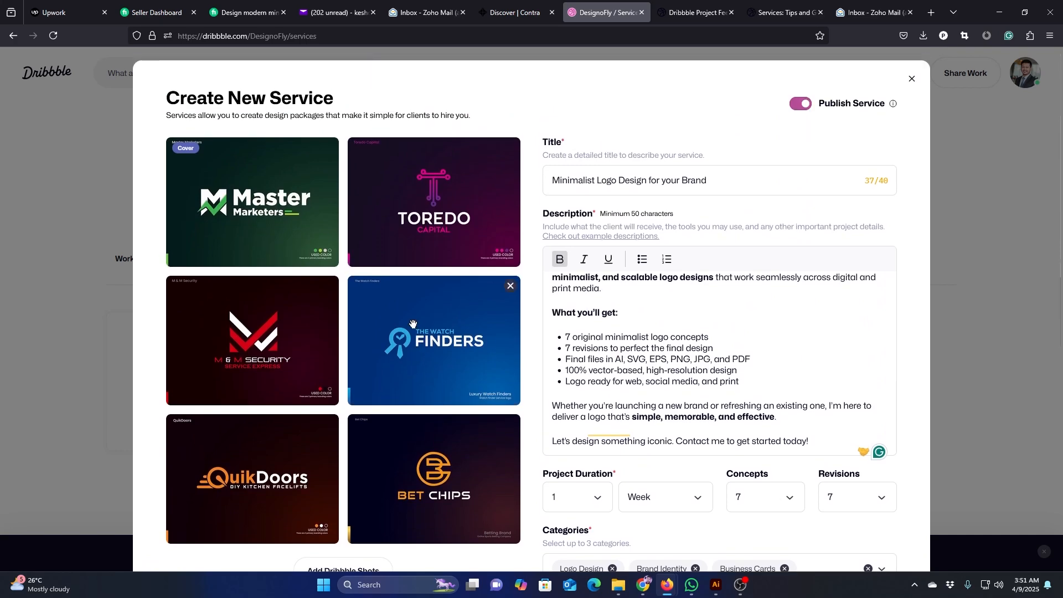
scroll(413, 324, down, 6)
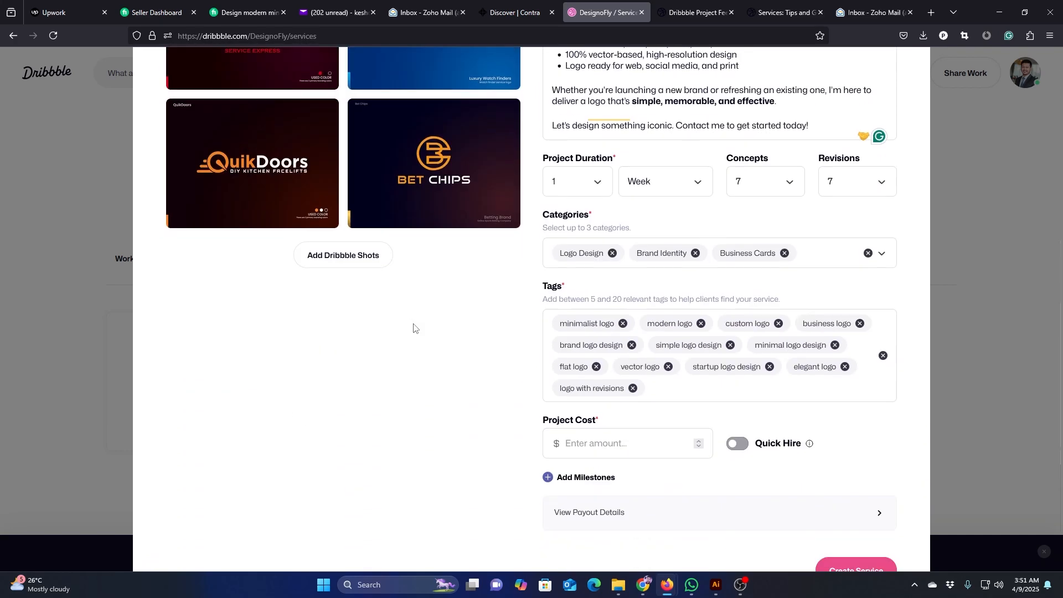
scroll(414, 328, down, 1)
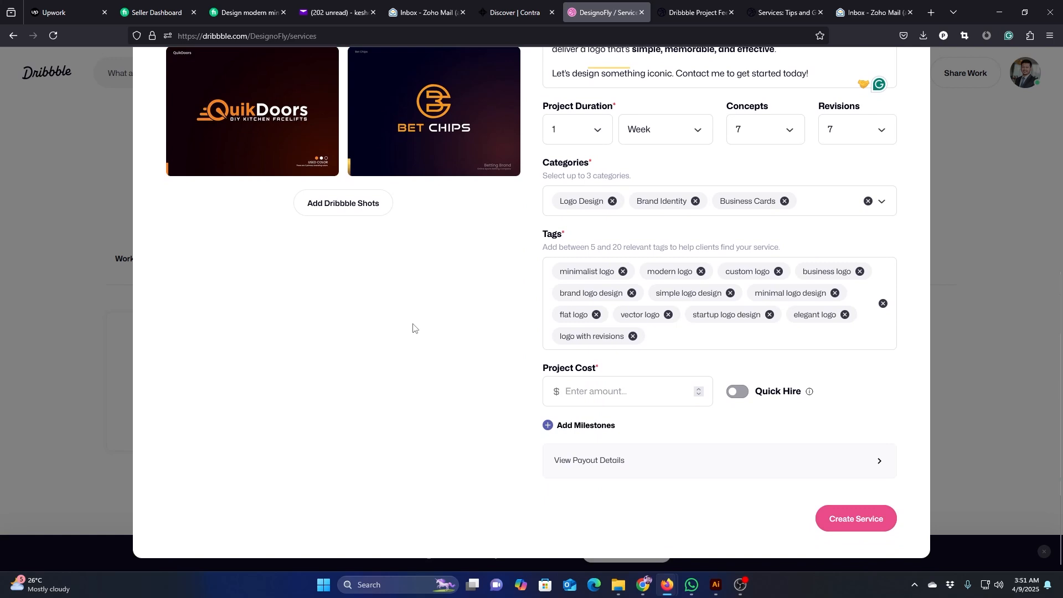
click(606, 388)
text(100)
click(741, 393)
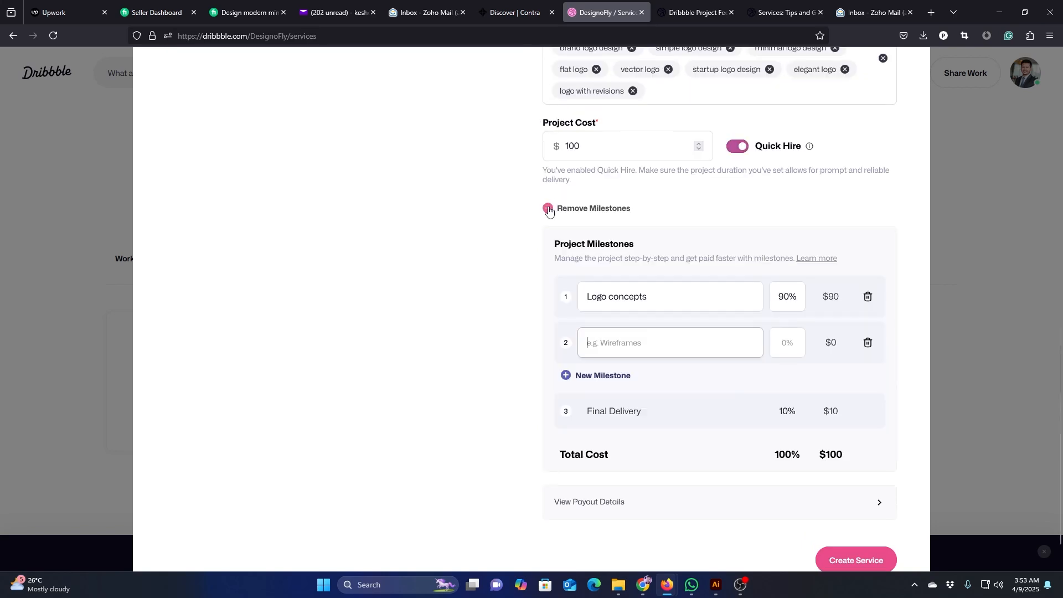
click(548, 209)
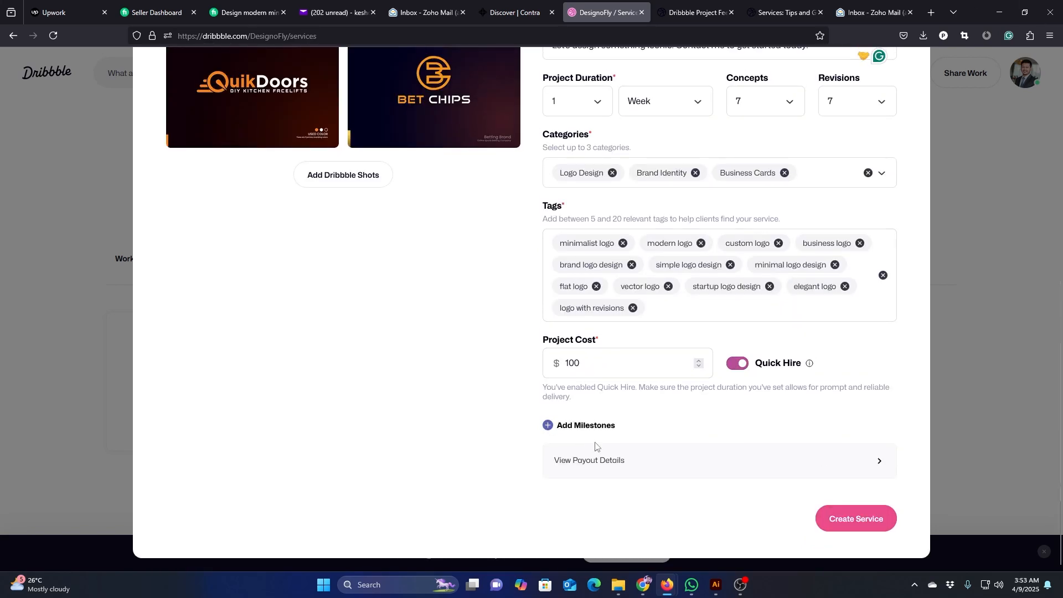
Open the payout details and examine the Dribbble platform fee and total payout for the project cost.
click(612, 462)
scroll(669, 441, down, 3)
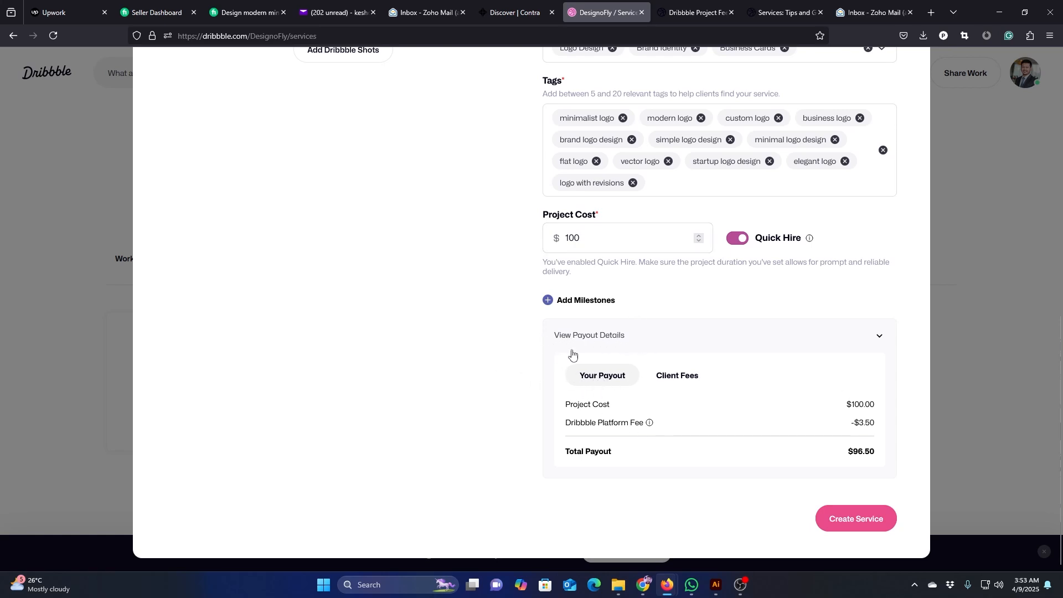
scroll(801, 298, up, 2)
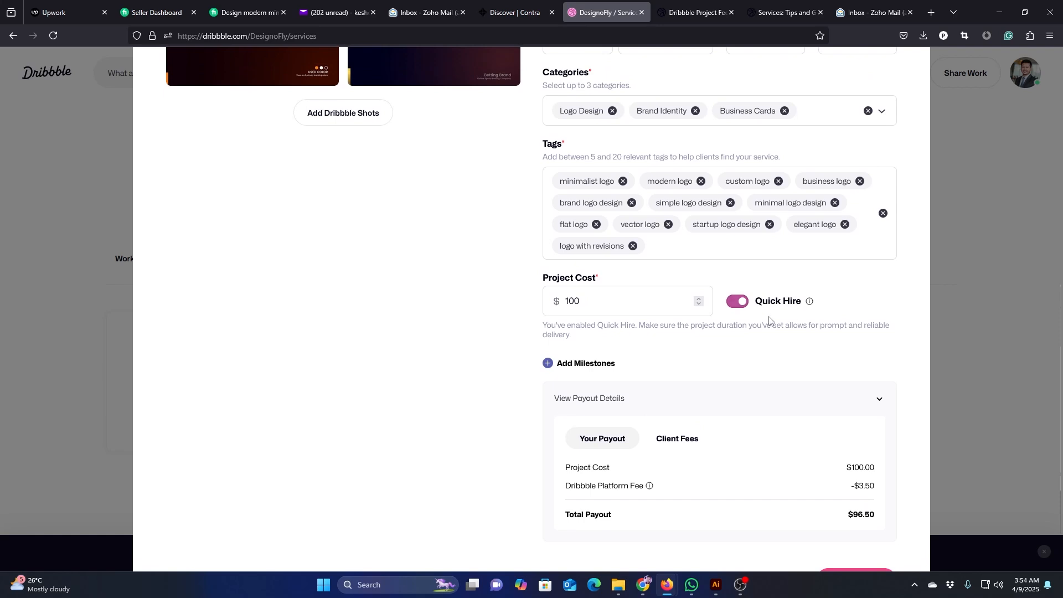
scroll(775, 309, down, 1)
scroll(773, 309, down, 1)
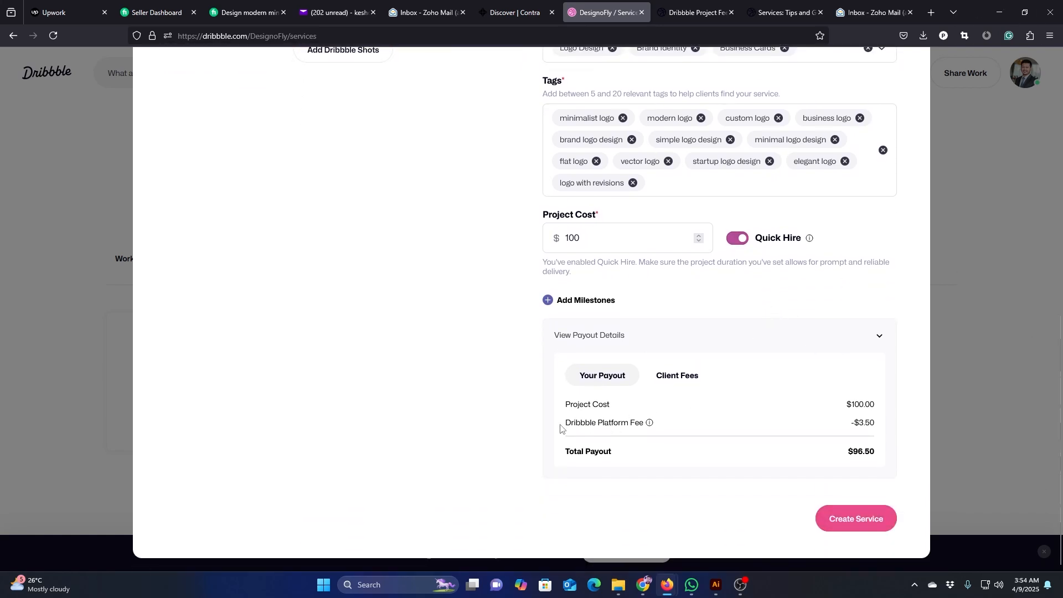
drag(560, 427, 648, 423)
drag(848, 454, 878, 457)
drag(851, 423, 876, 425)
click(874, 450)
drag(849, 454, 880, 454)
Review the completed service form, create the service and confirm publishing it with Quick Hire.
scroll(890, 396, up, 10)
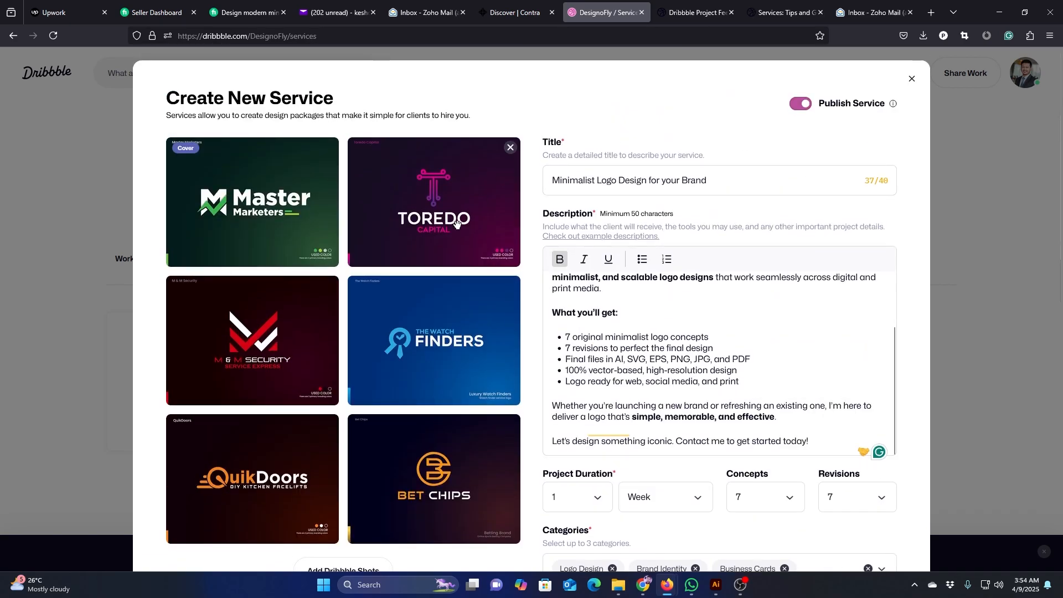
scroll(422, 493, down, 10)
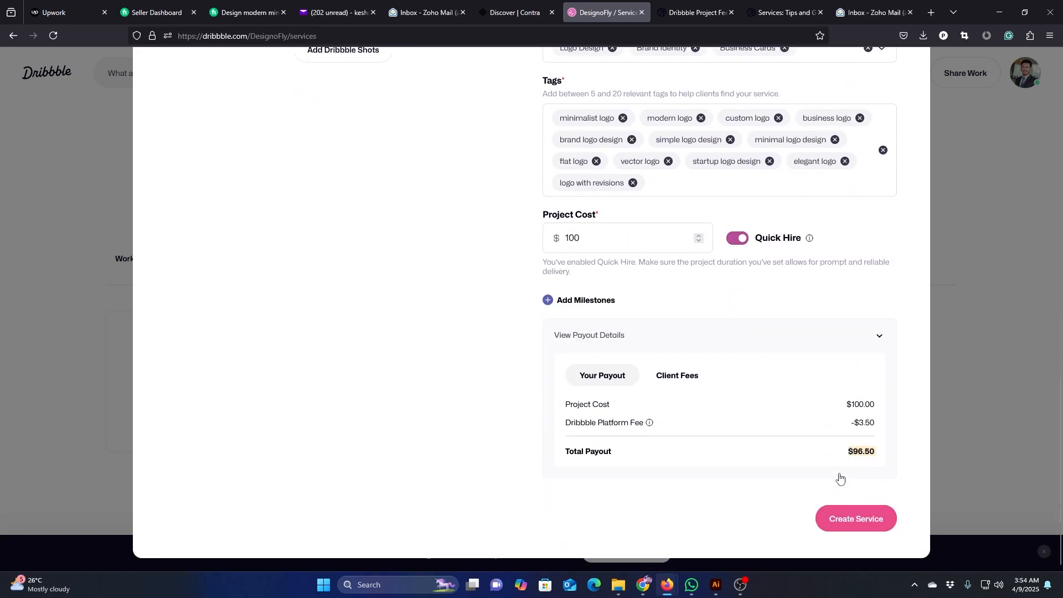
click(865, 521)
scroll(855, 179, up, 5)
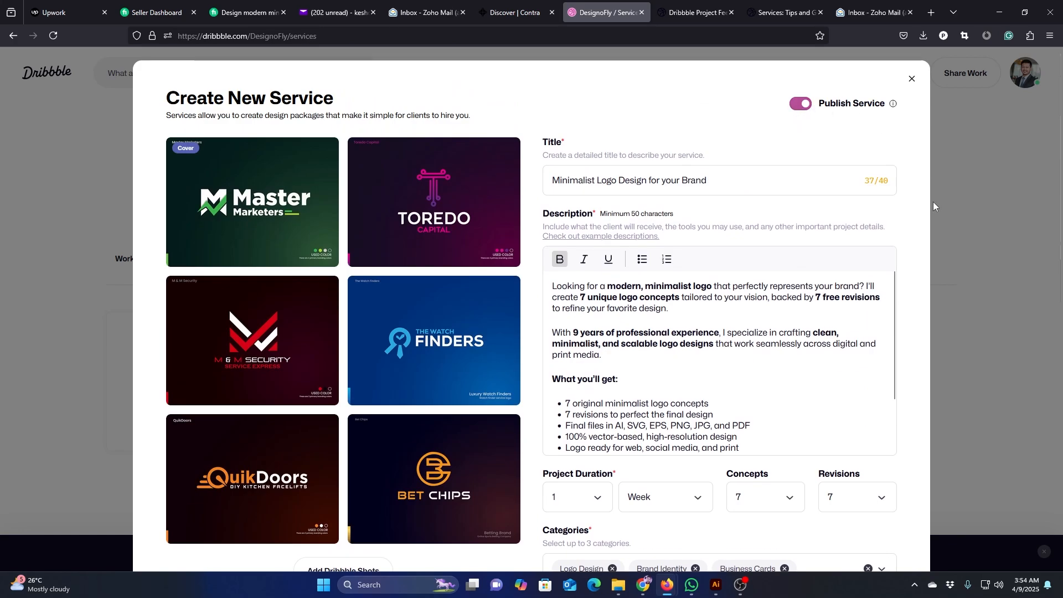
scroll(932, 202, down, 8)
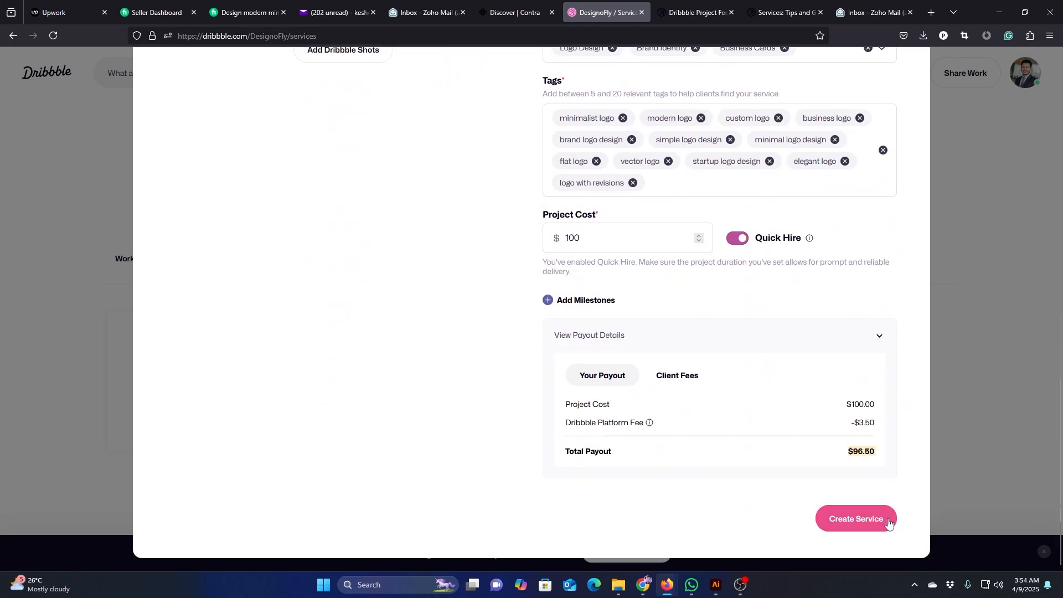
click(857, 521)
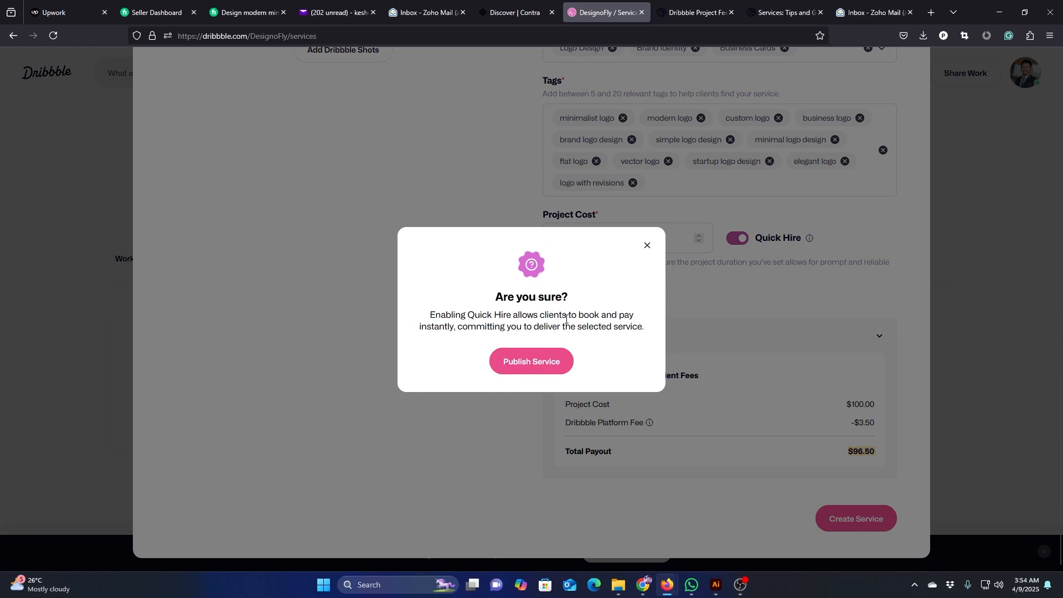
click(529, 367)
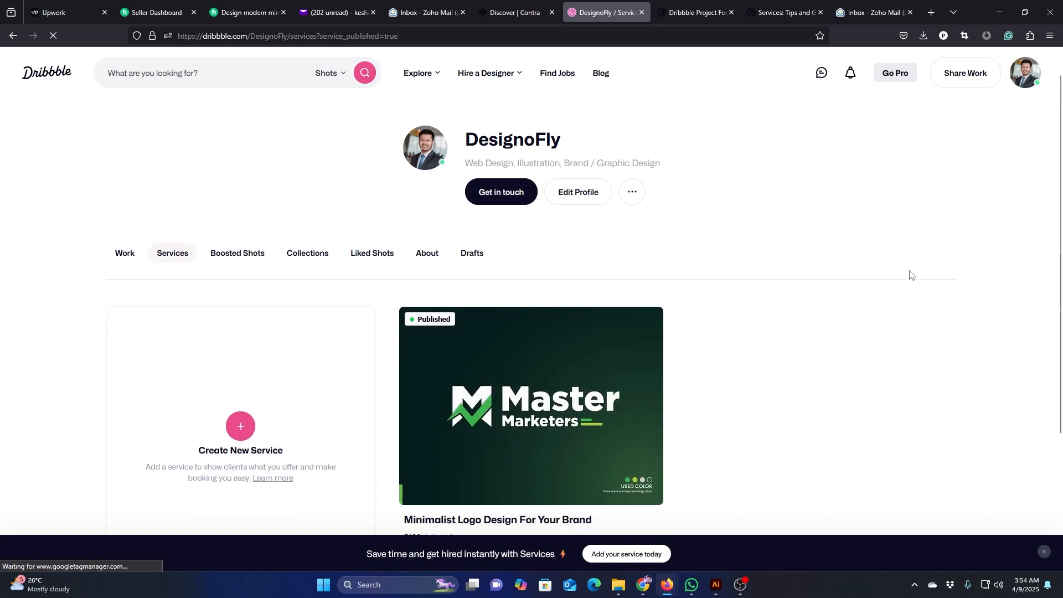
Open the published "Minimalist Logo Design For Your Brand" service, read through its details and close it.
scroll(909, 274, down, 3)
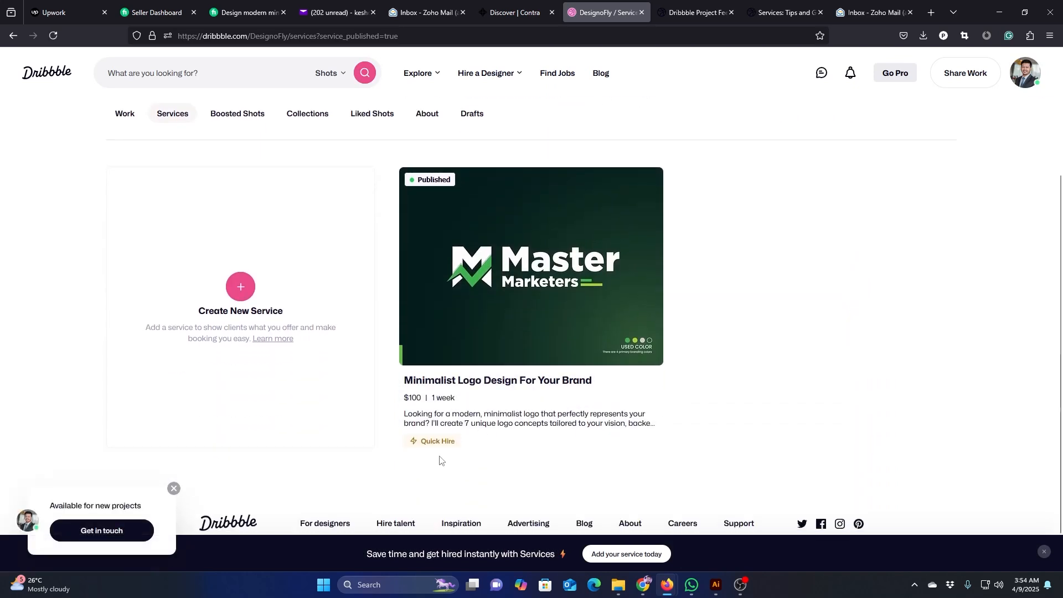
click(533, 269)
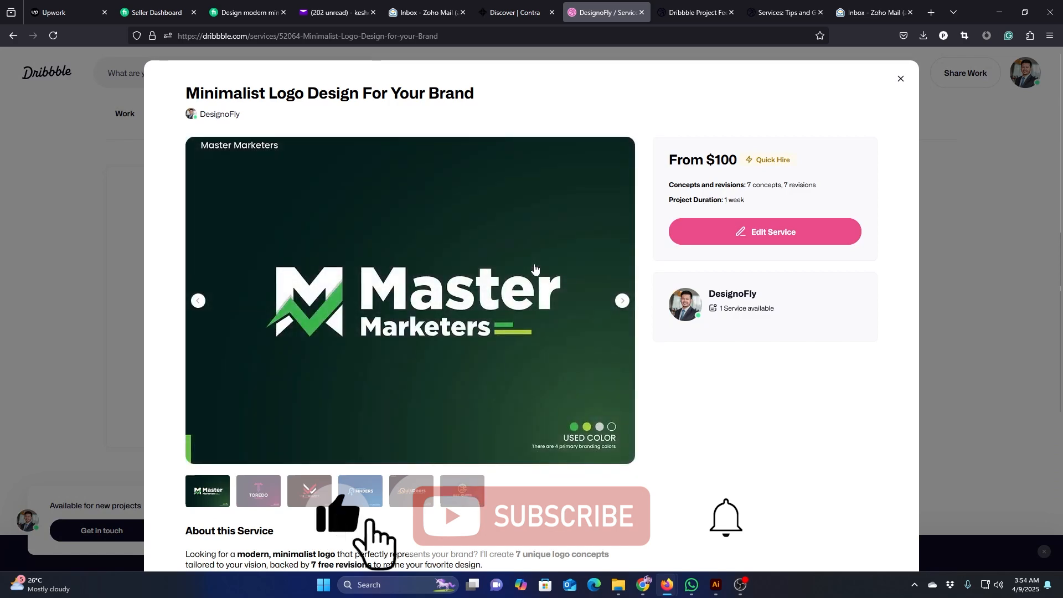
scroll(535, 273, down, 4)
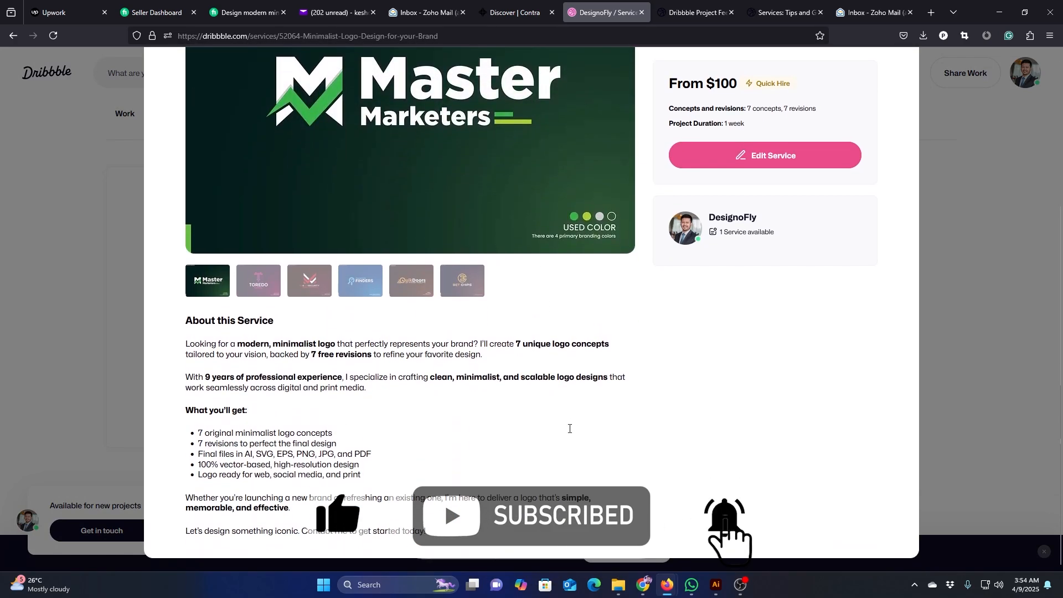
scroll(570, 430, up, 4)
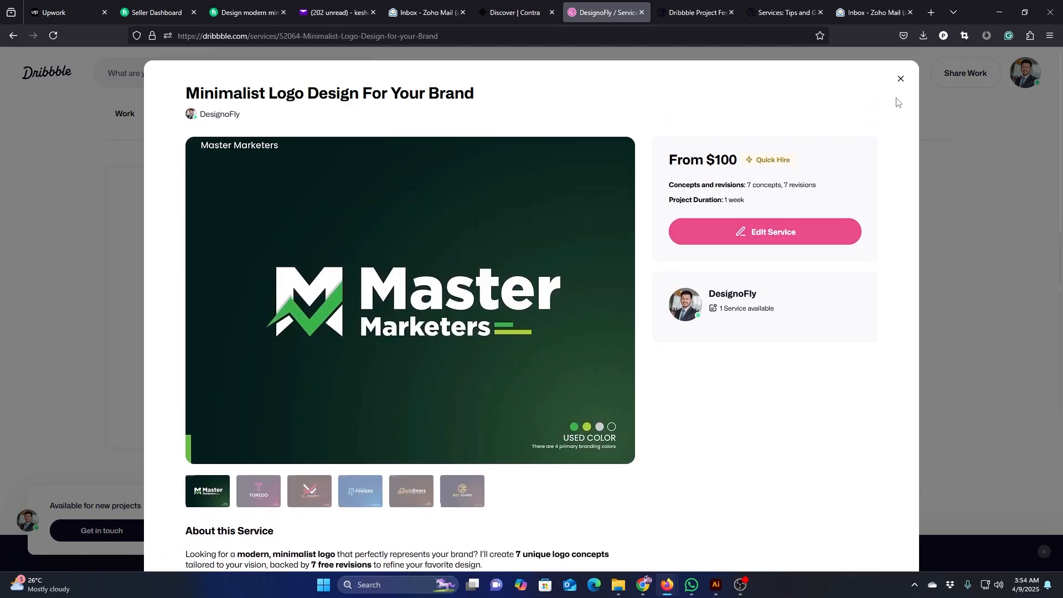
click(901, 78)
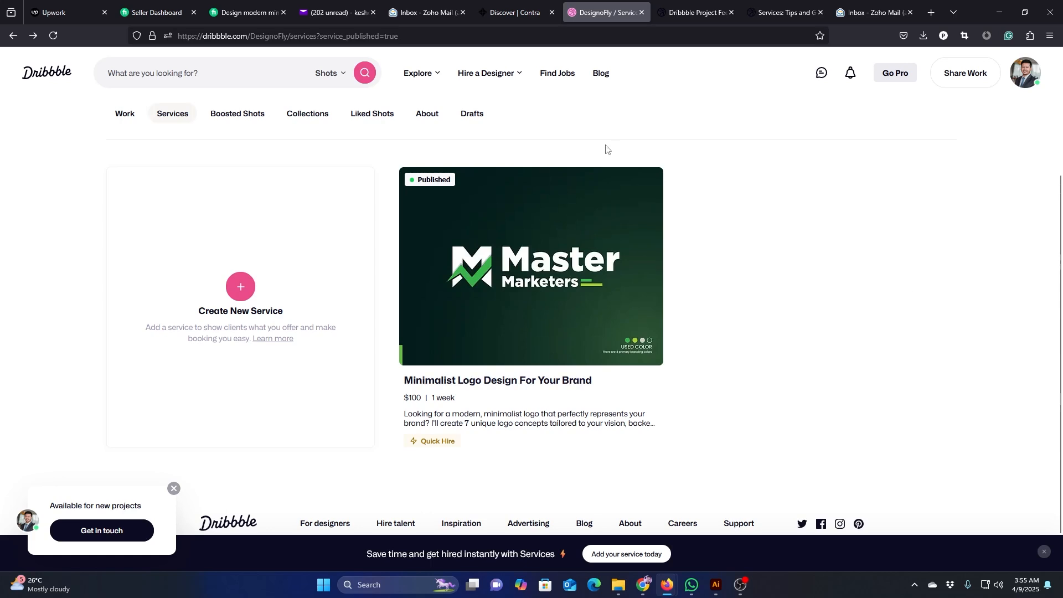